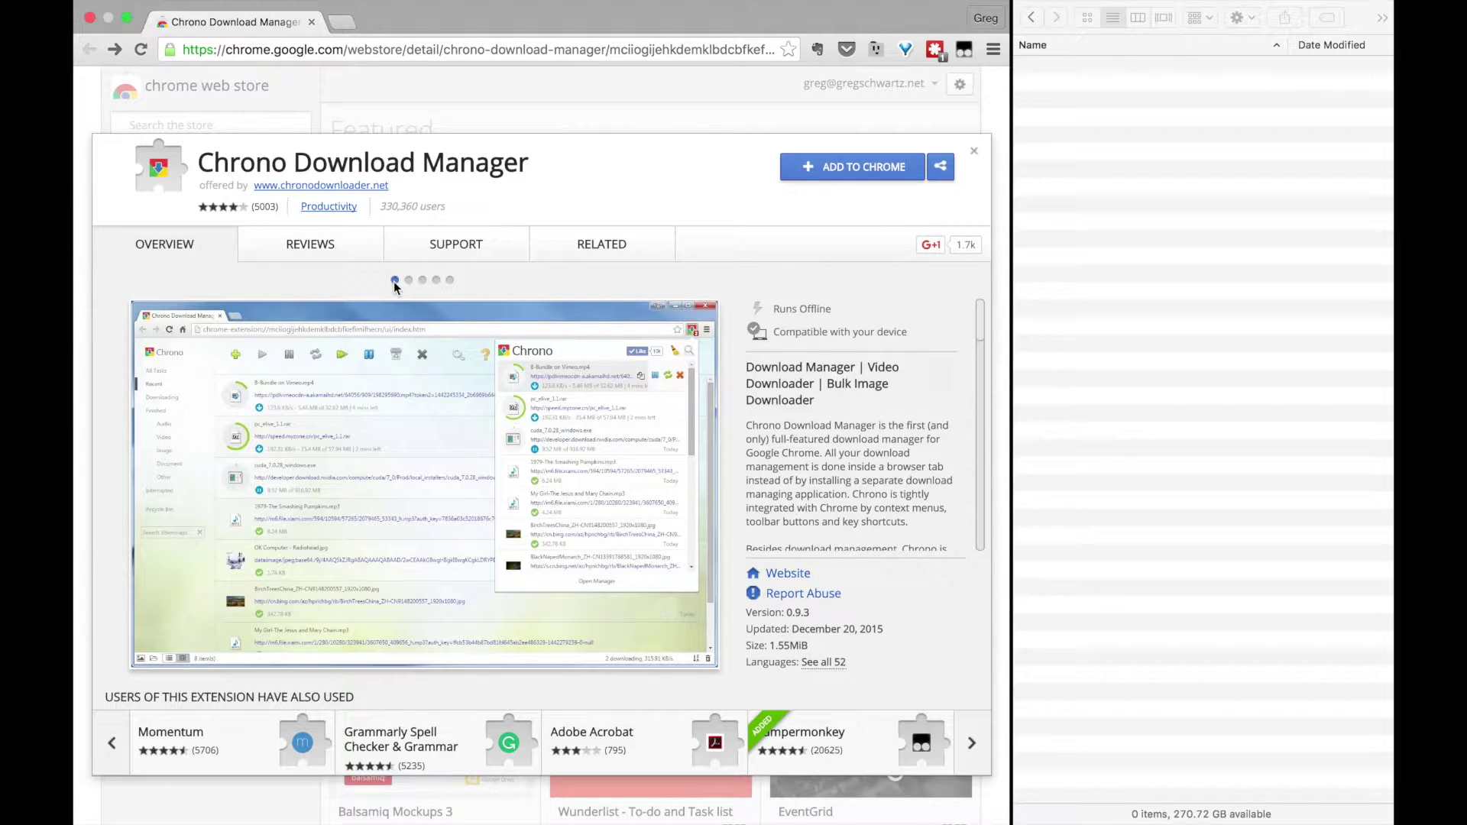
Create a new Finder folder called 'bodymedia export' and open it
{"action": "left_click", "coordinate": [1178, 287]}
{"action": "key", "text": "shift+super+n"}
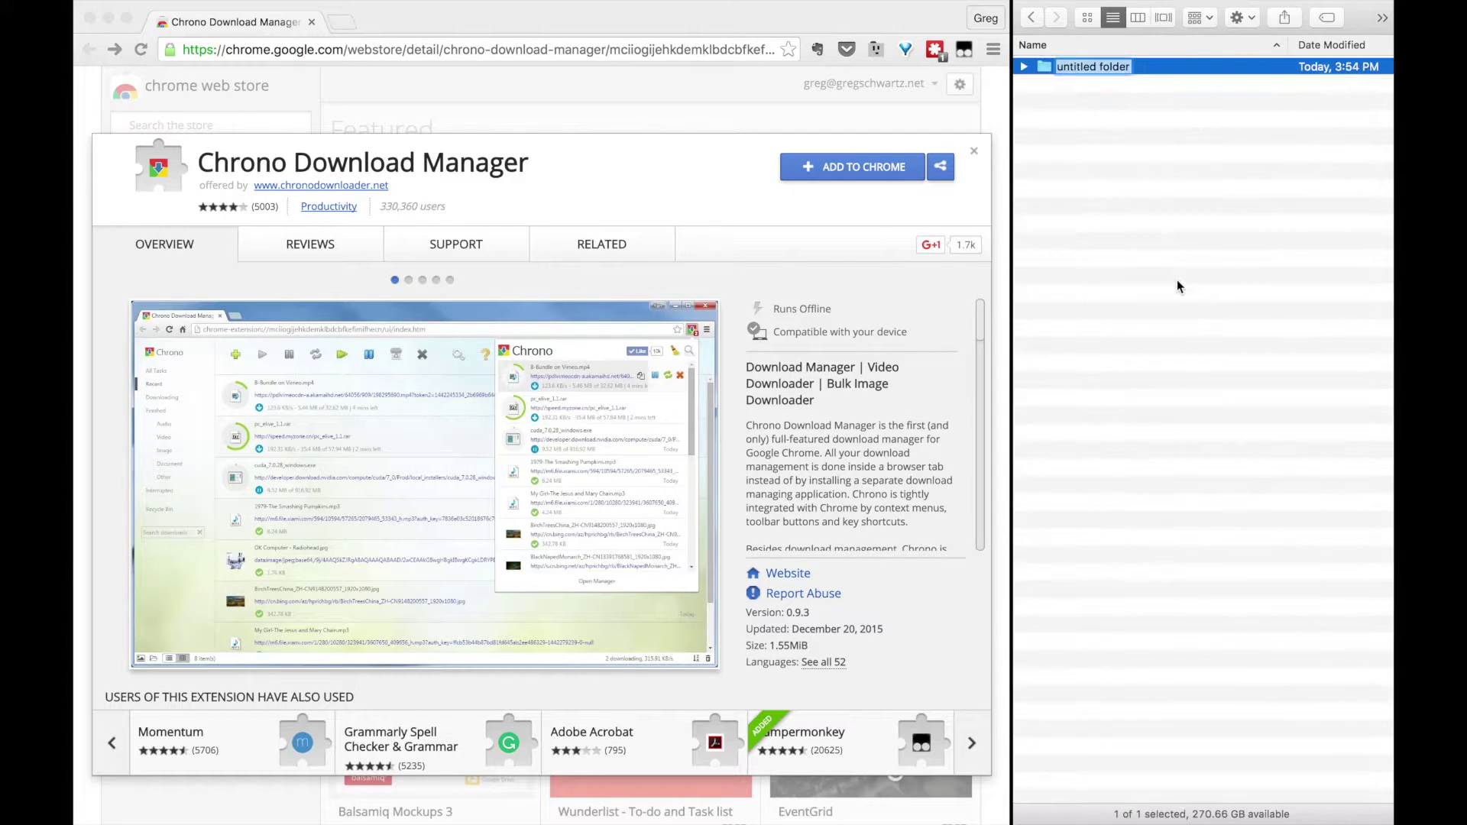
{"action": "type", "text": "bodymedia export"}
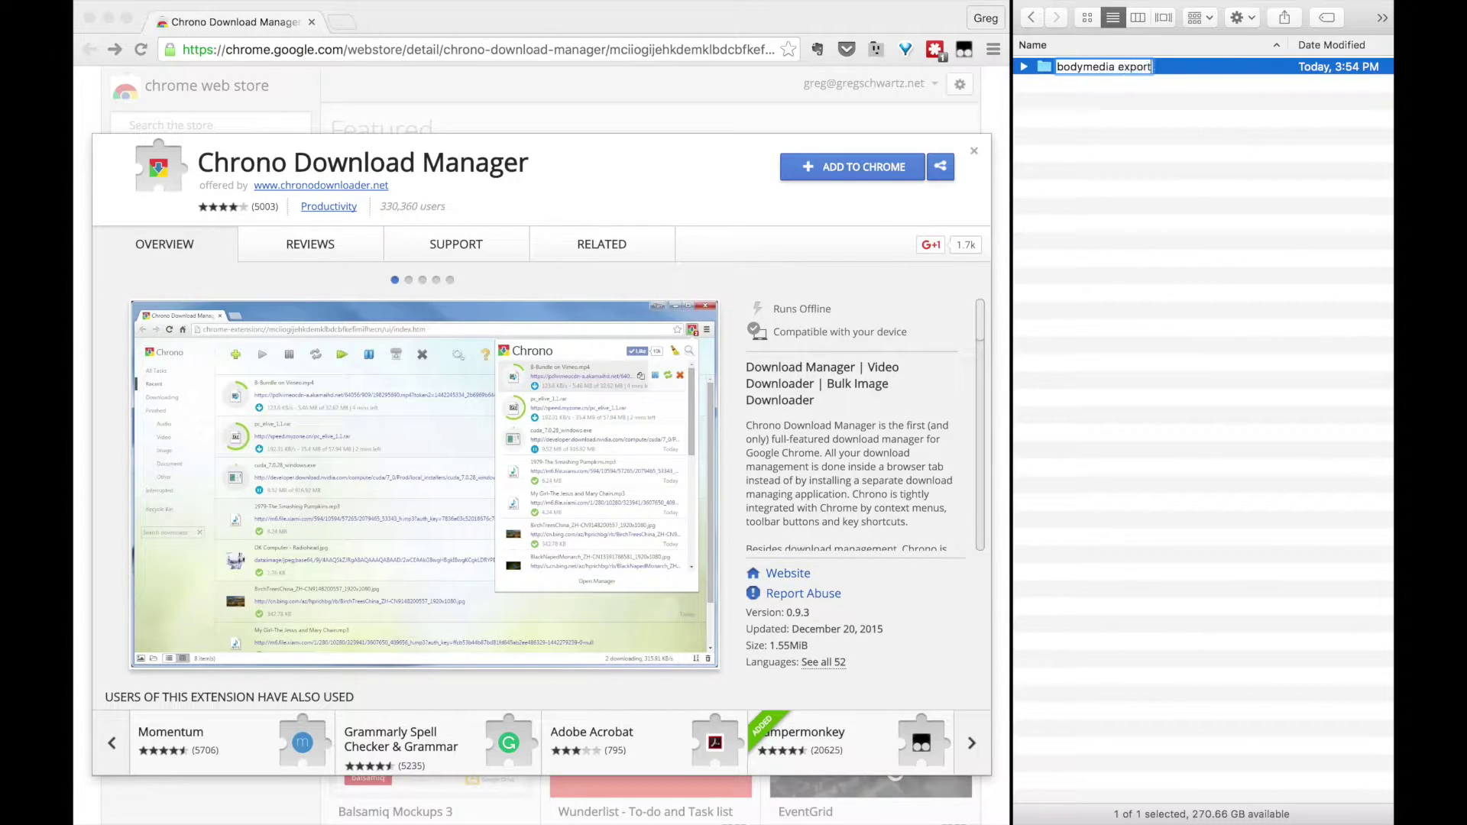
{"action": "key", "text": "Return"}
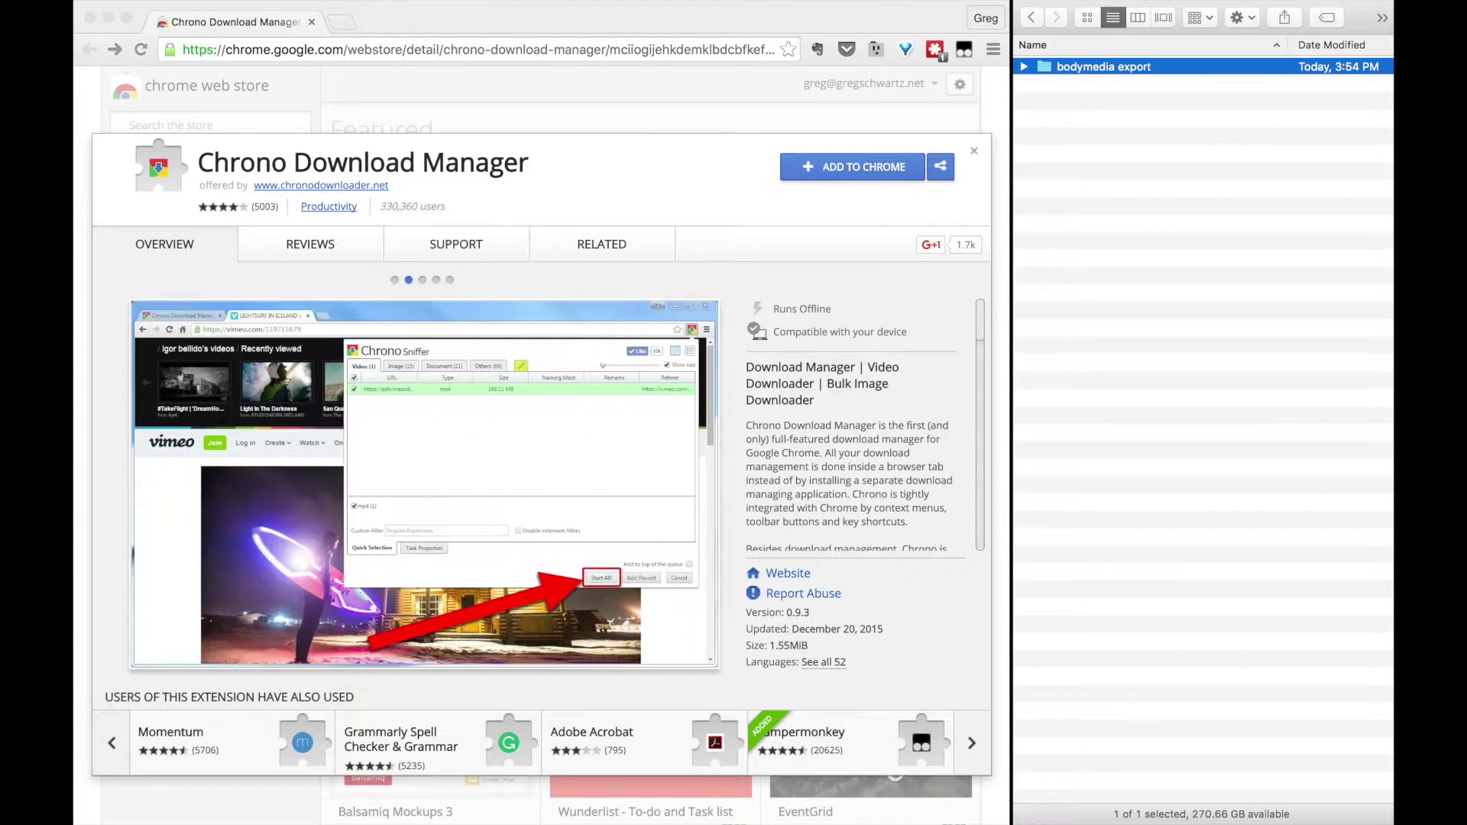
{"action": "key", "text": "super+BackSpace"}
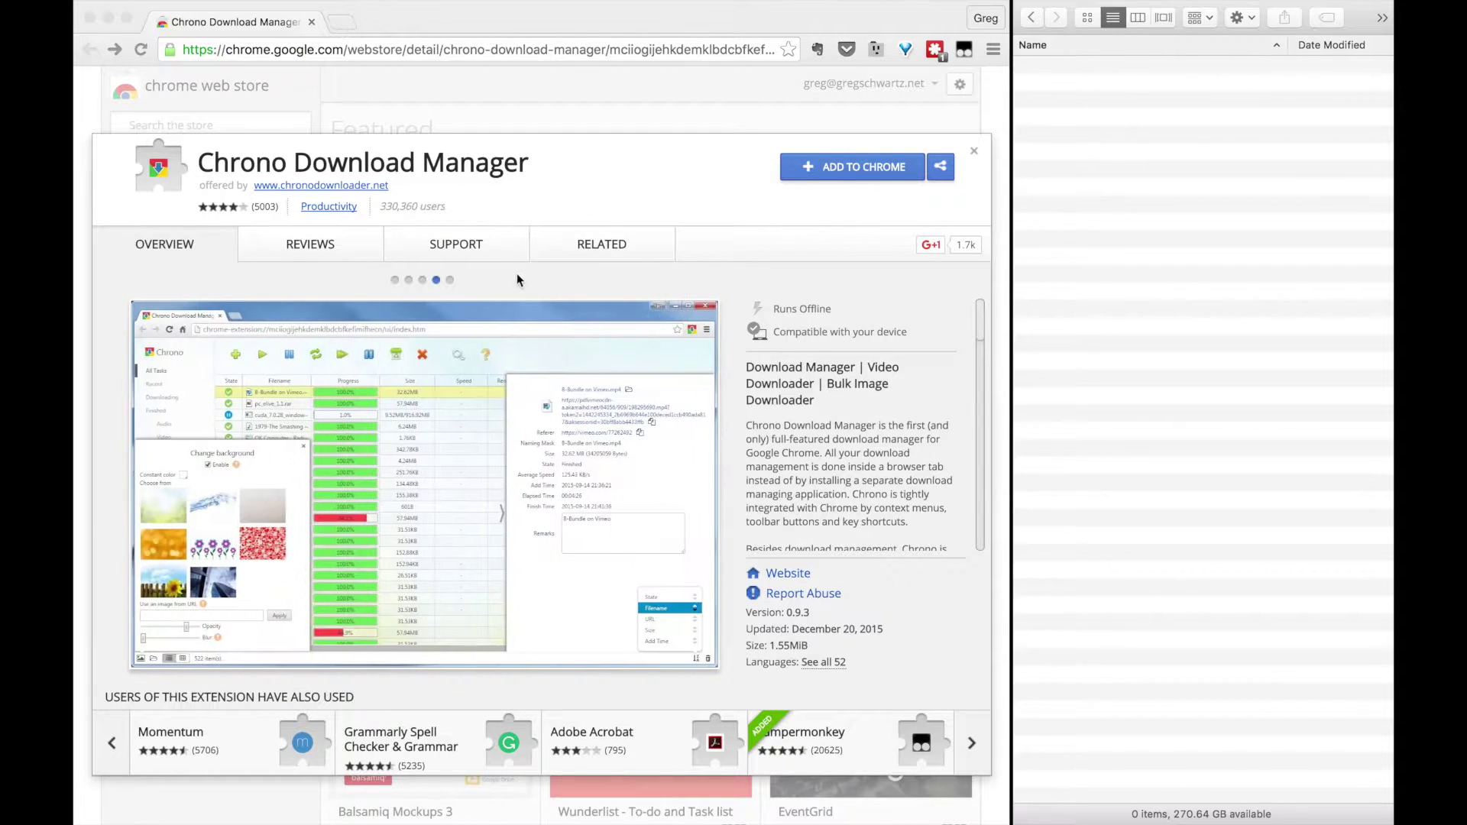
Add the Chrono Download Manager extension to Chrome from its Web Store listing
{"action": "left_click", "coordinate": [451, 280]}
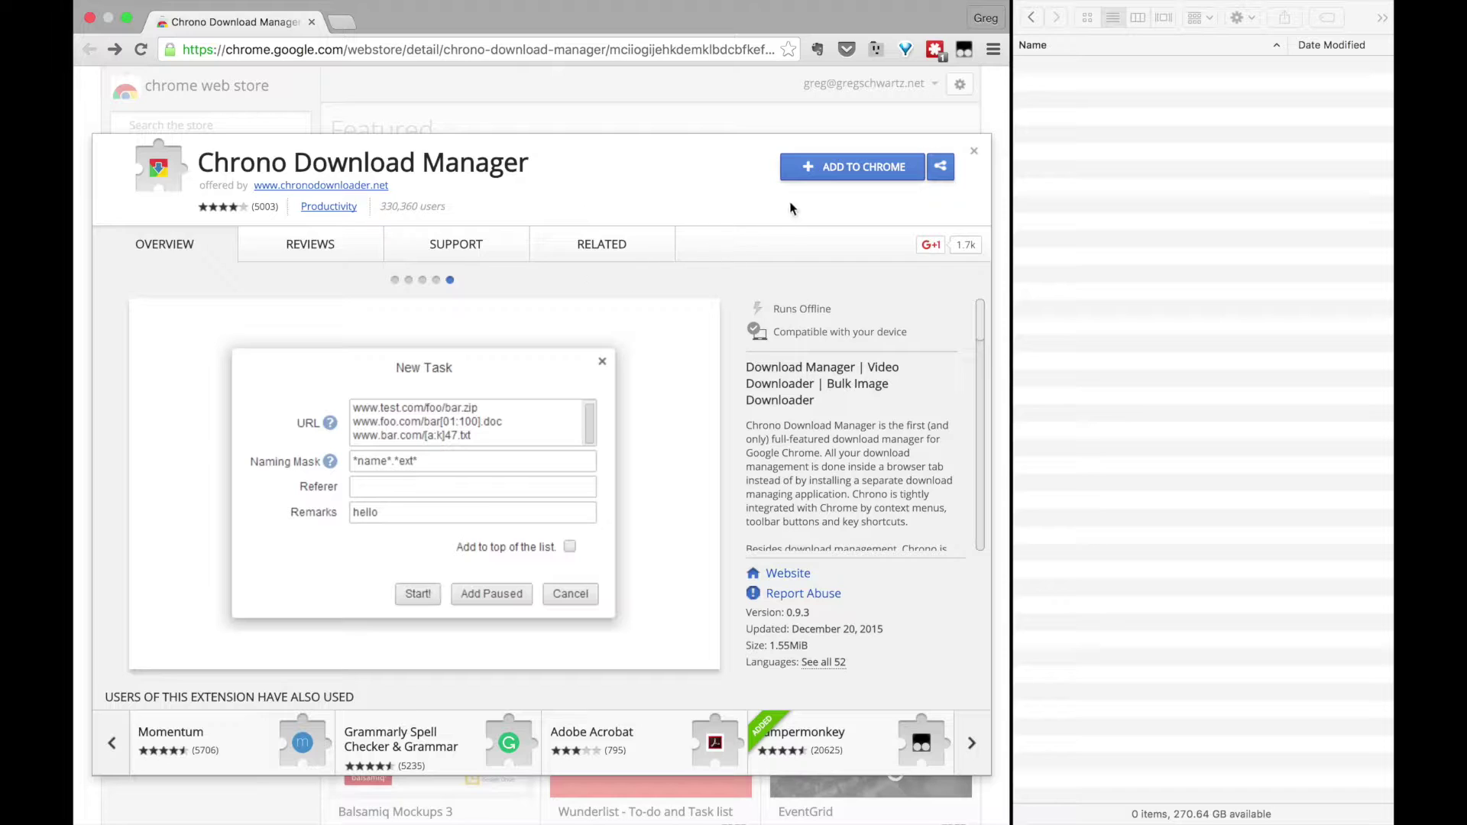
{"action": "left_click", "coordinate": [808, 179]}
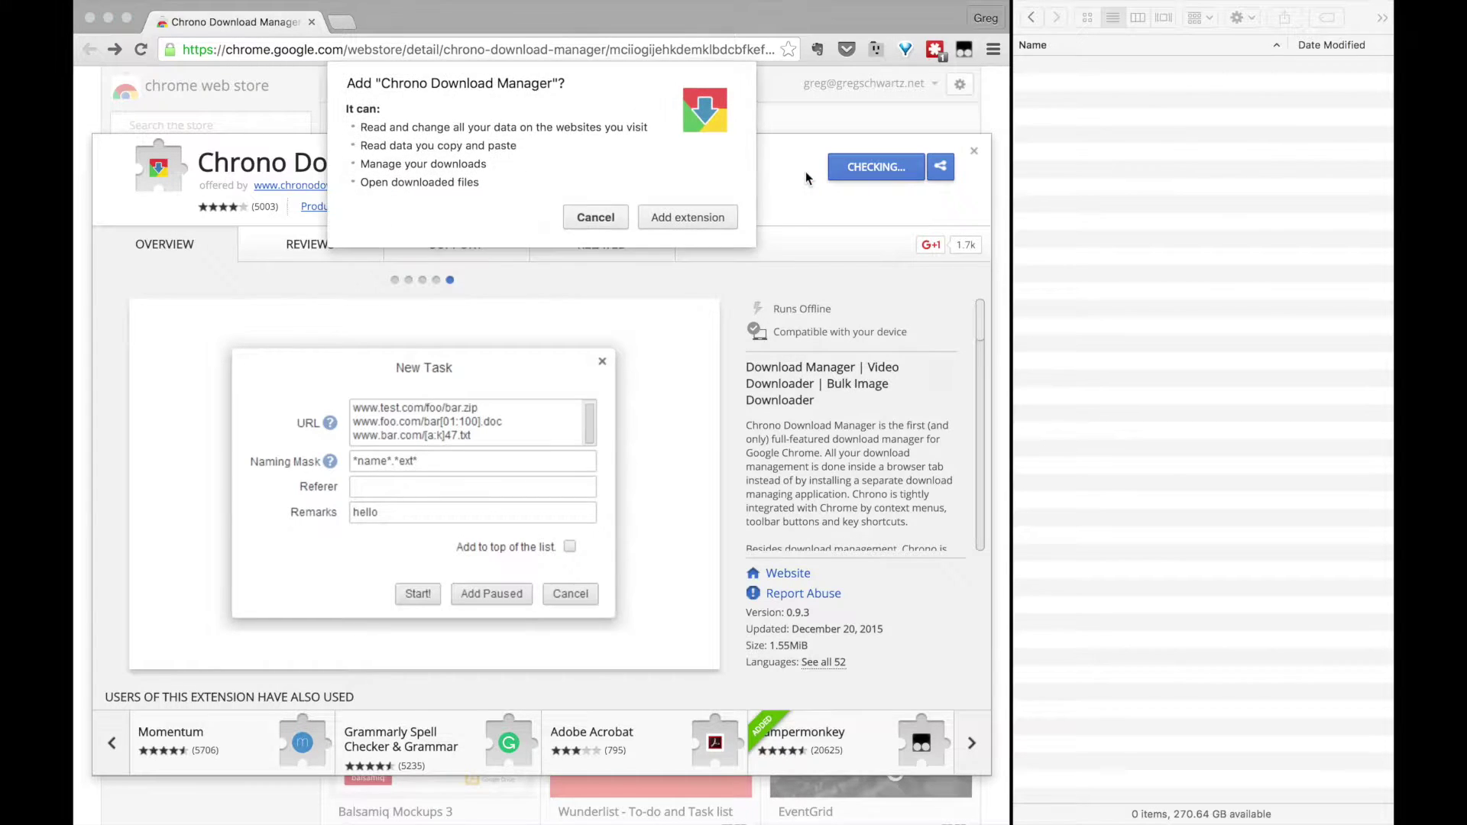
{"action": "left_click", "coordinate": [666, 222]}
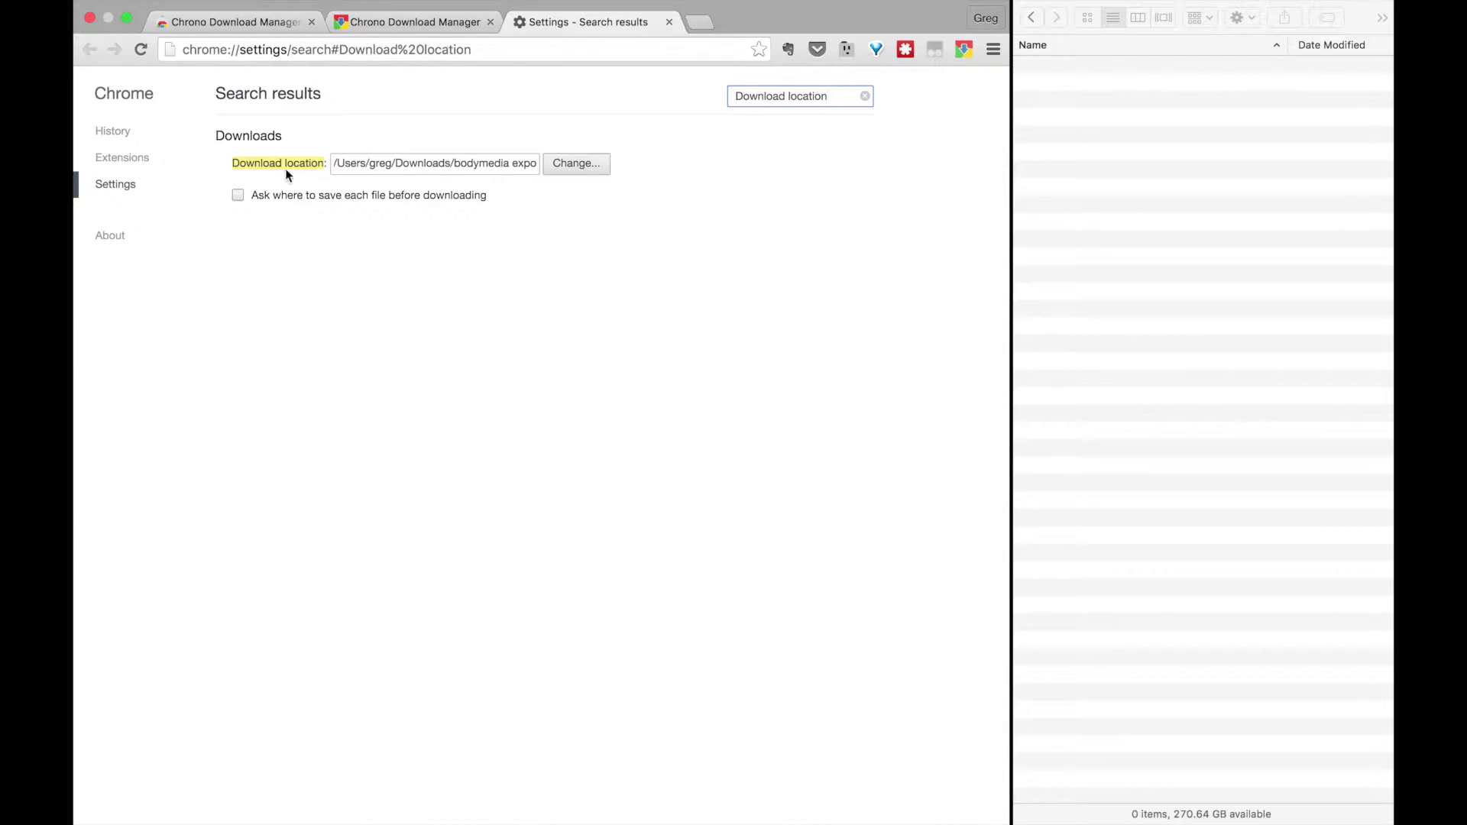
Change Chrome's download location to the bodymedia export folder inside Downloads
{"action": "left_click", "coordinate": [566, 165]}
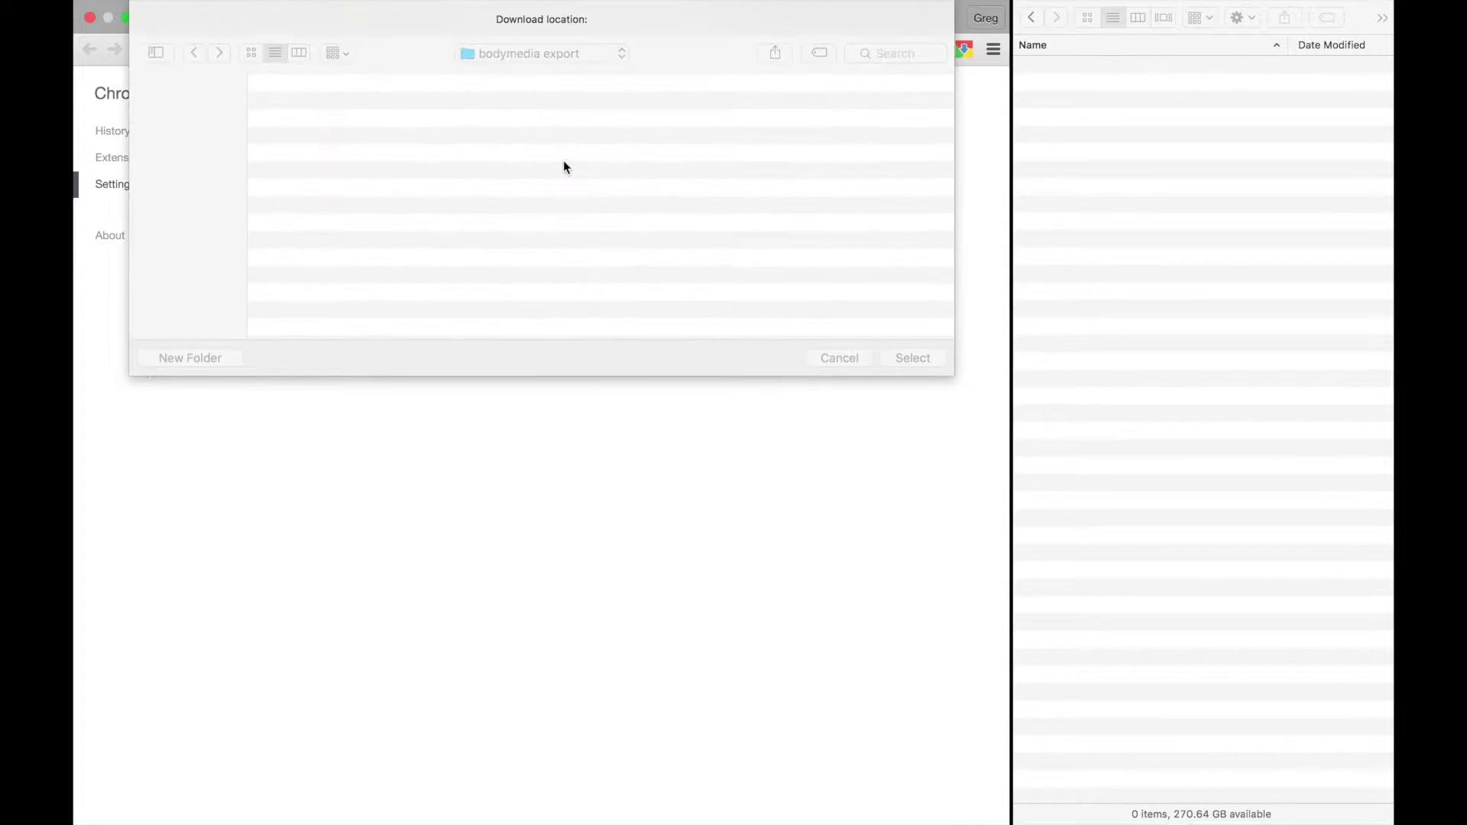
{"action": "double_click", "coordinate": [331, 99]}
{"action": "key", "text": "Return"}
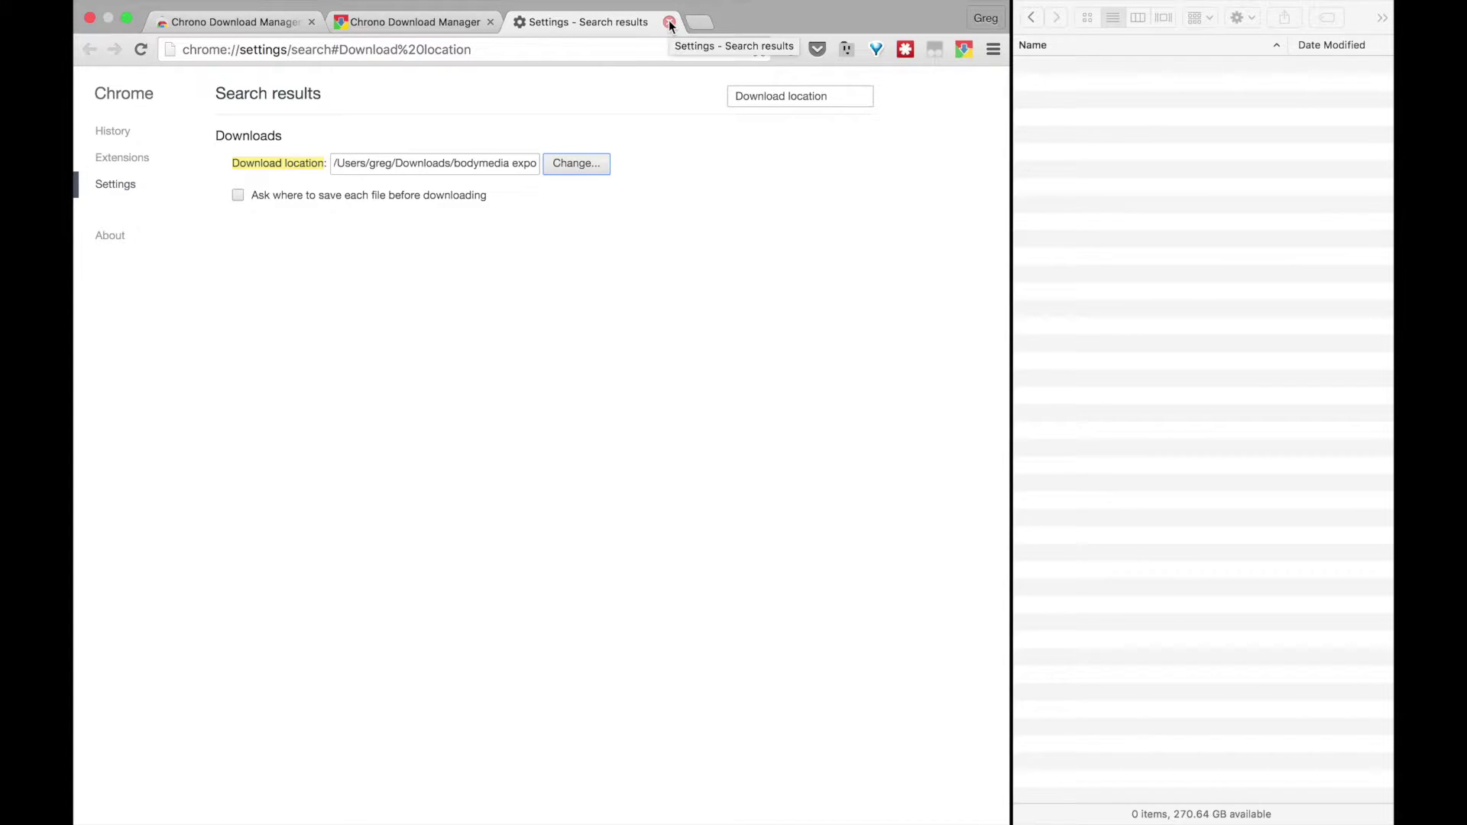
Close the settings page, dismiss Chrono's welcome message, and go to its Interface options
{"action": "left_click", "coordinate": [669, 22]}
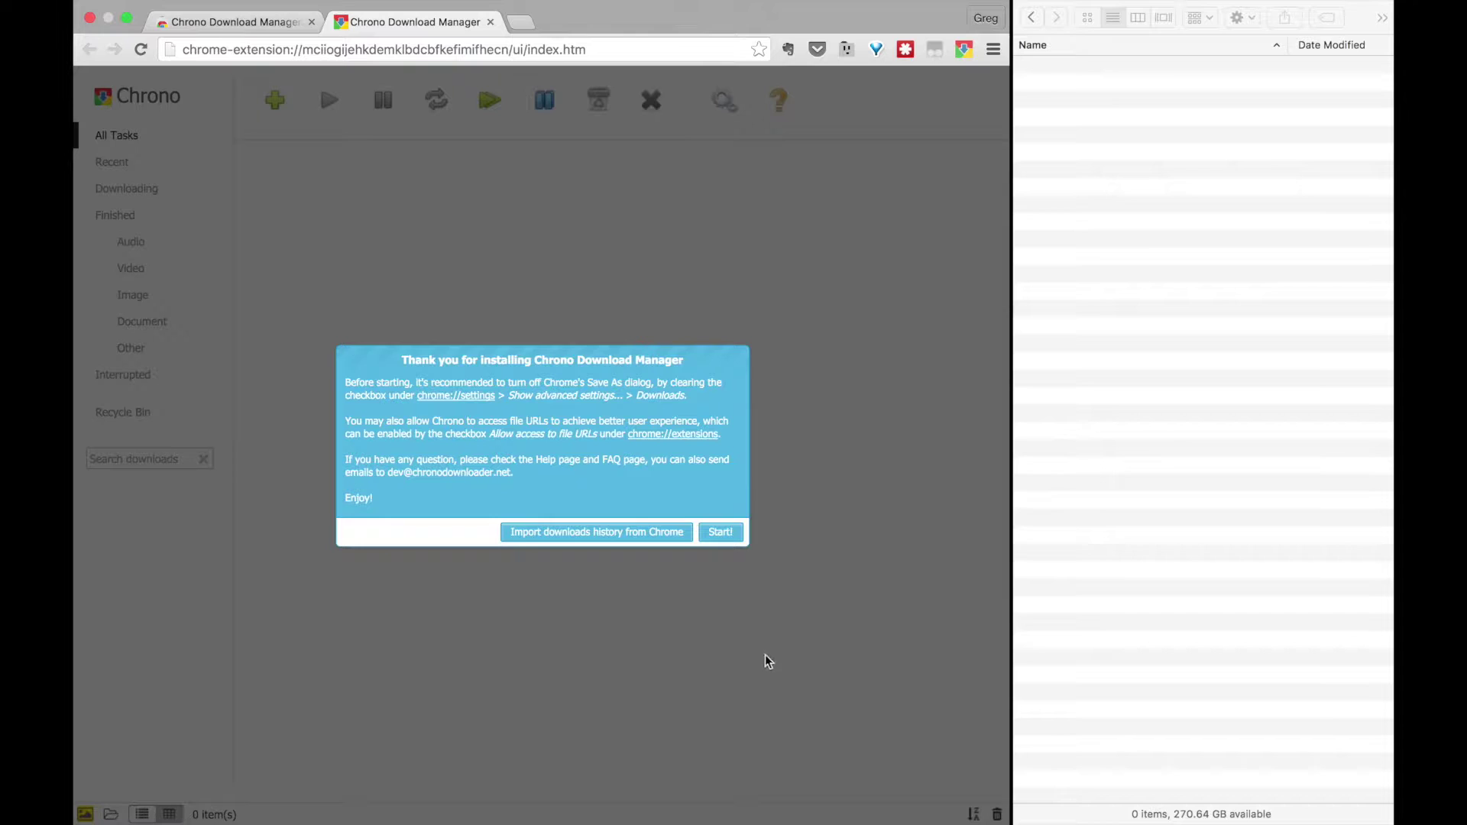
{"action": "left_click", "coordinate": [726, 535]}
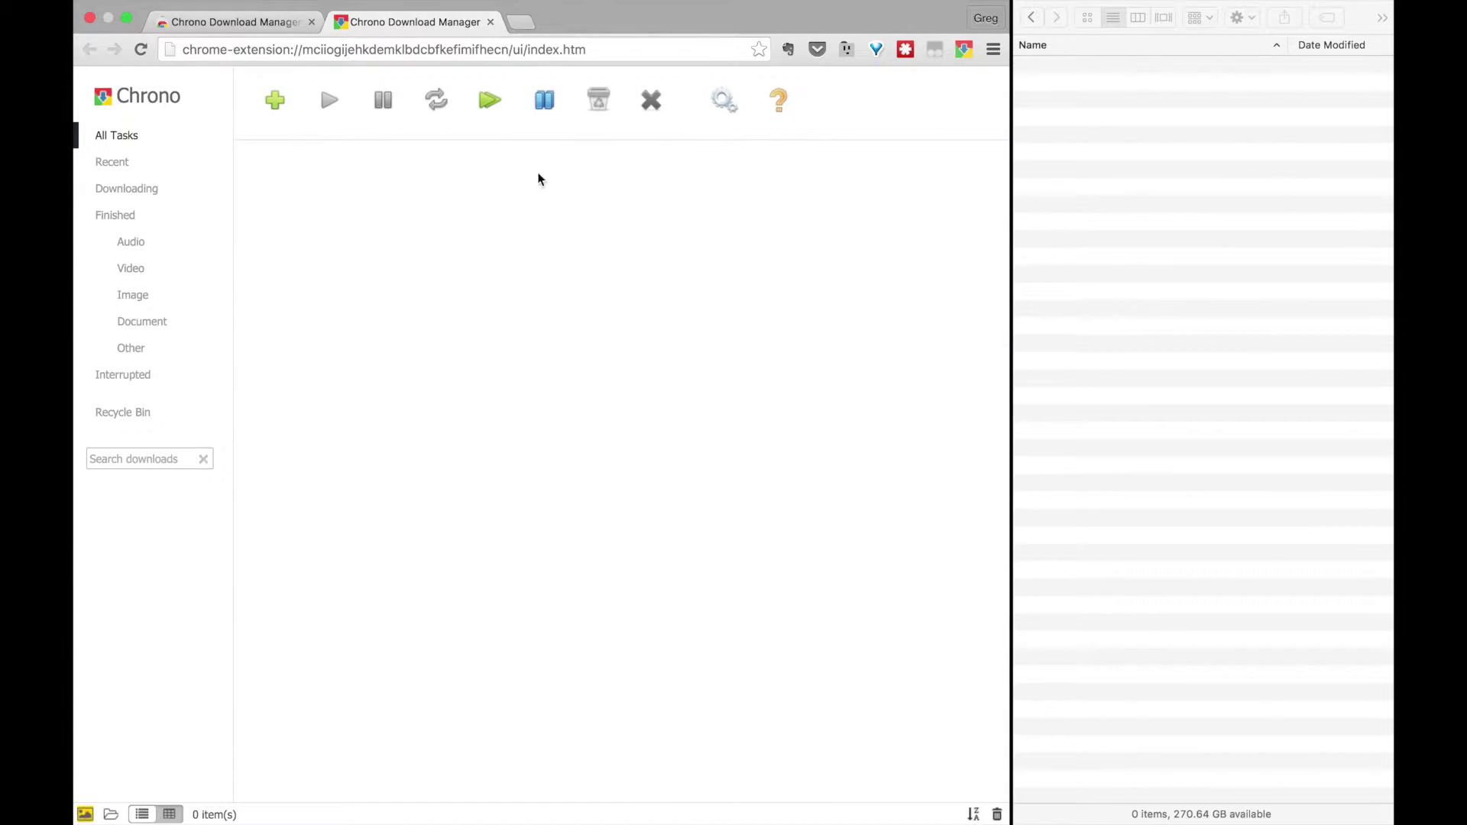
{"action": "left_click", "coordinate": [735, 116]}
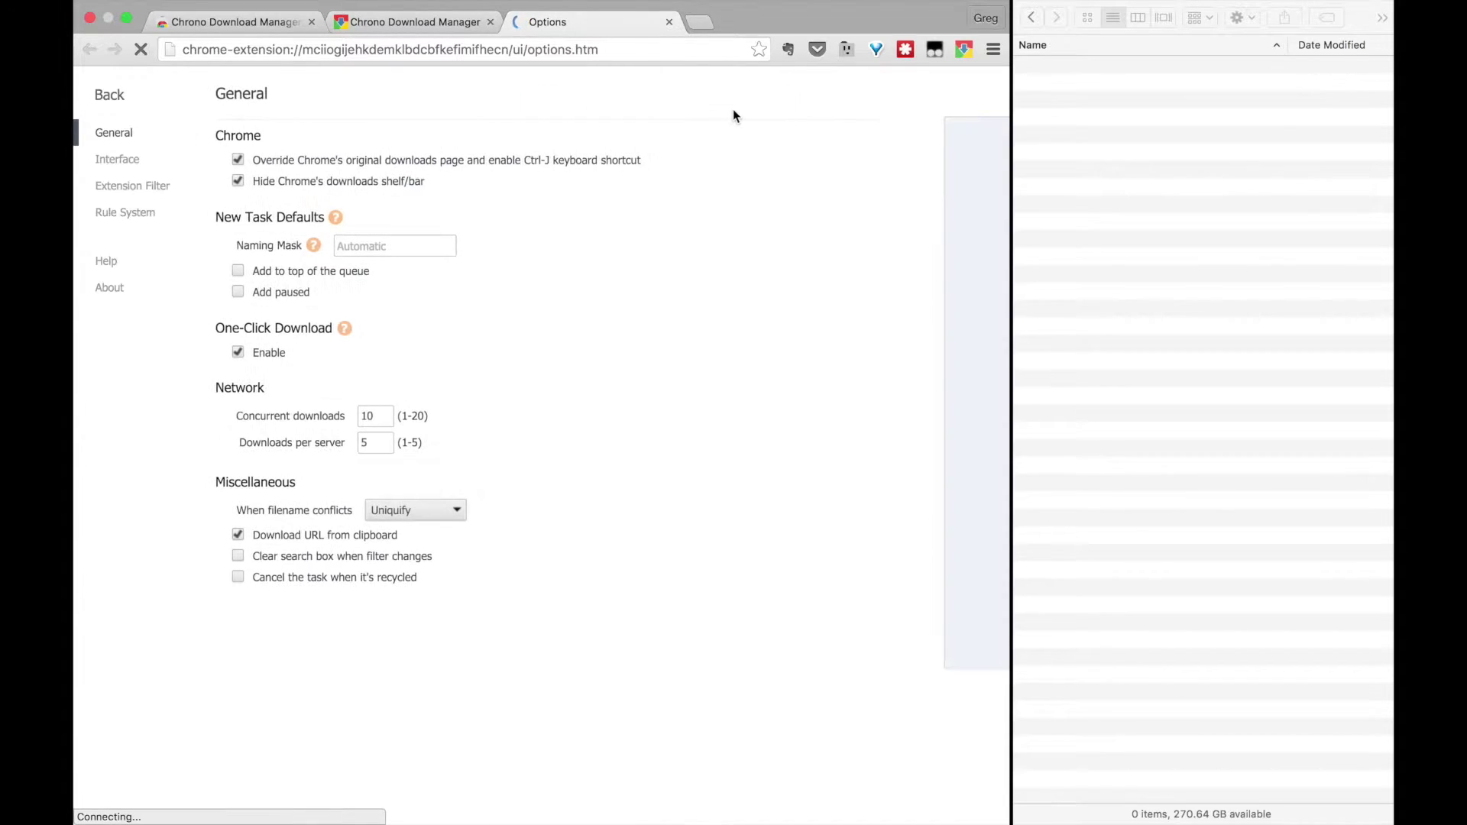
{"action": "left_click", "coordinate": [131, 163]}
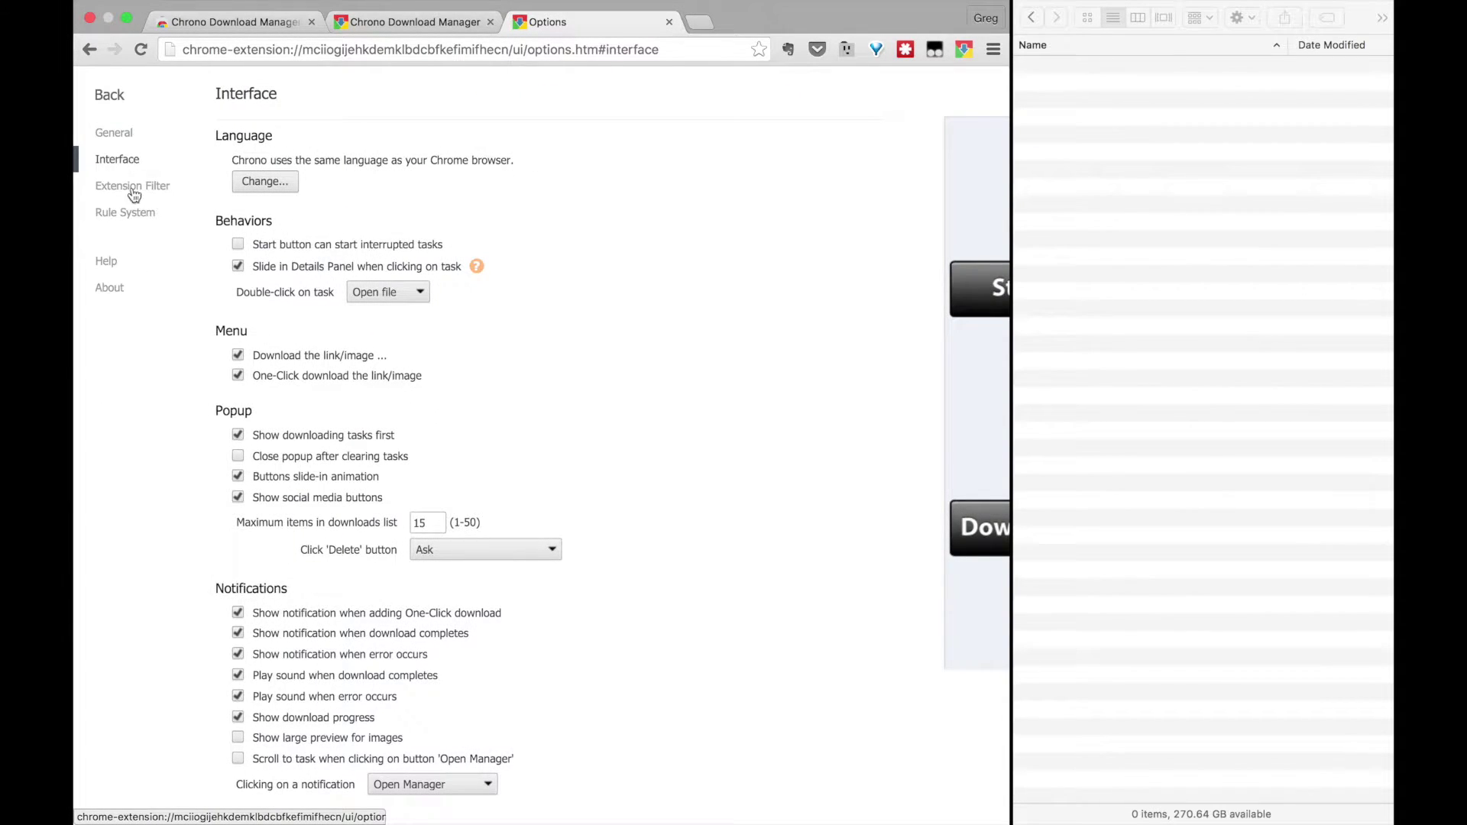
Disable the add, completion and error notifications, the completion sound and the progress display
{"action": "left_click", "coordinate": [301, 616]}
{"action": "left_click", "coordinate": [300, 634]}
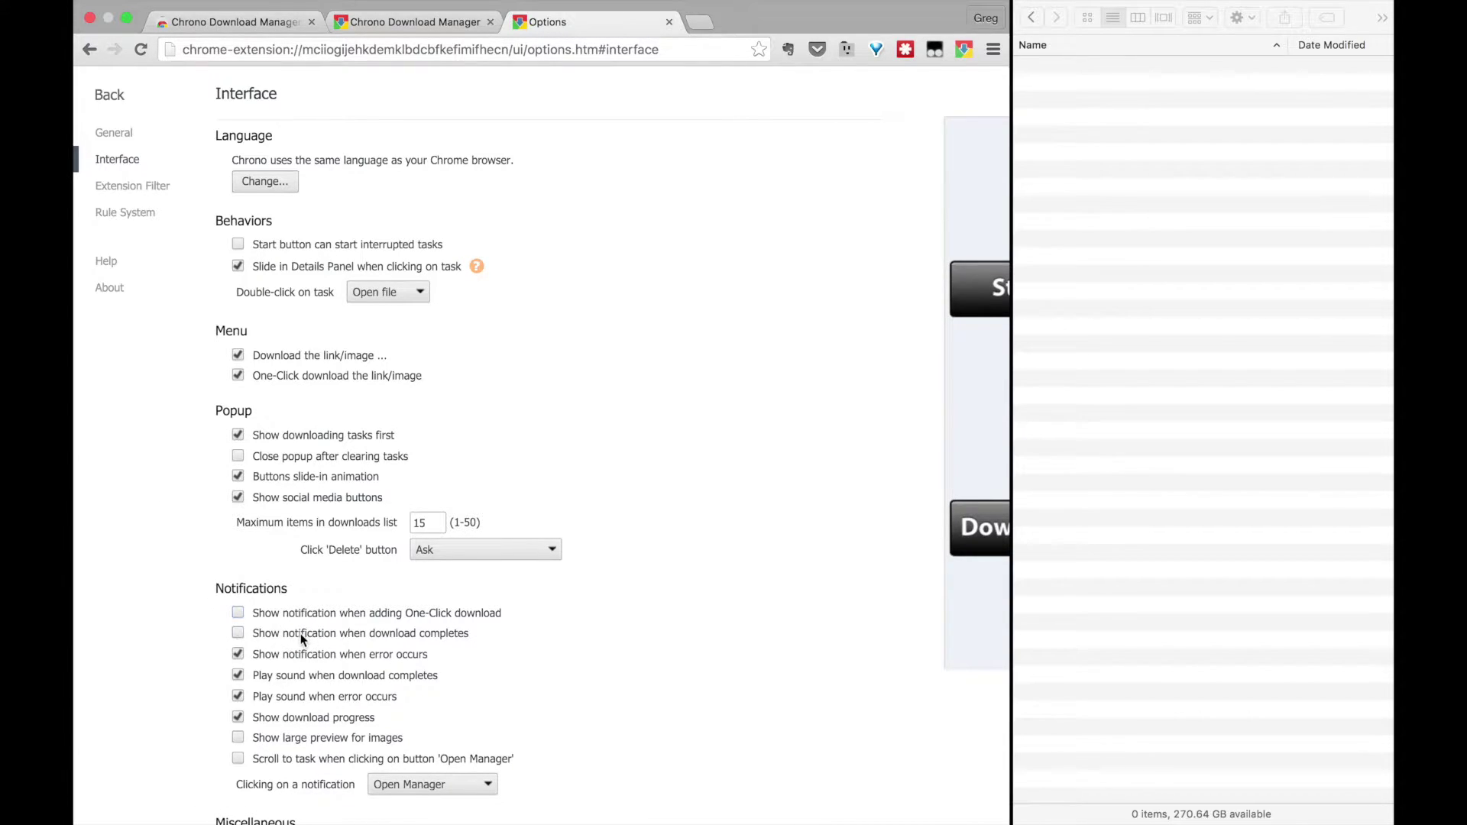
{"action": "left_click", "coordinate": [301, 653]}
{"action": "left_click", "coordinate": [302, 676]}
{"action": "left_click", "coordinate": [300, 718]}
{"action": "left_click", "coordinate": [667, 23]}
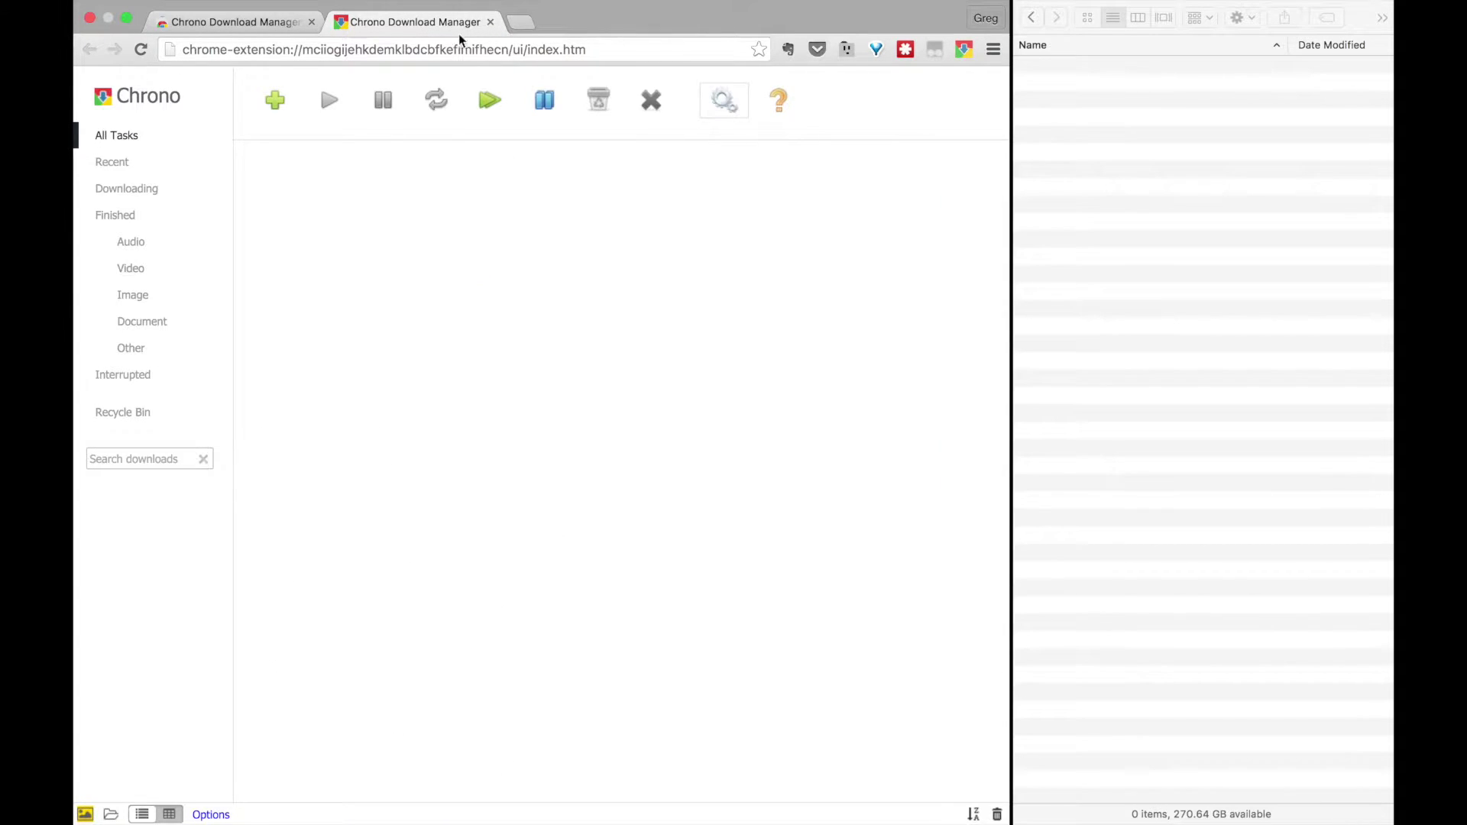
{"action": "left_click", "coordinate": [525, 23]}
{"action": "type", "text": "www.bodymedia.com"}
{"action": "key", "text": "Return"}
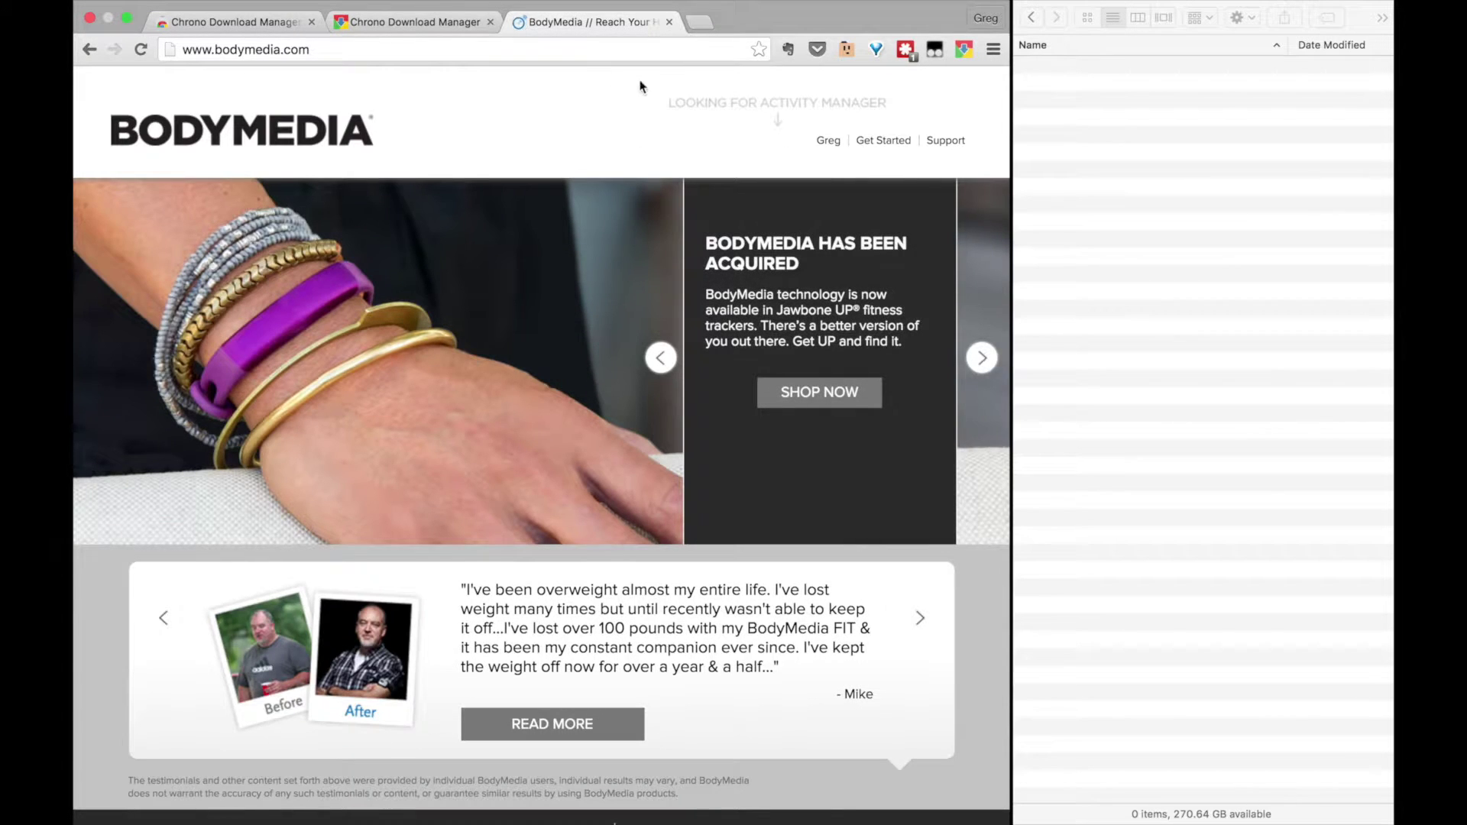
{"action": "left_click", "coordinate": [830, 149]}
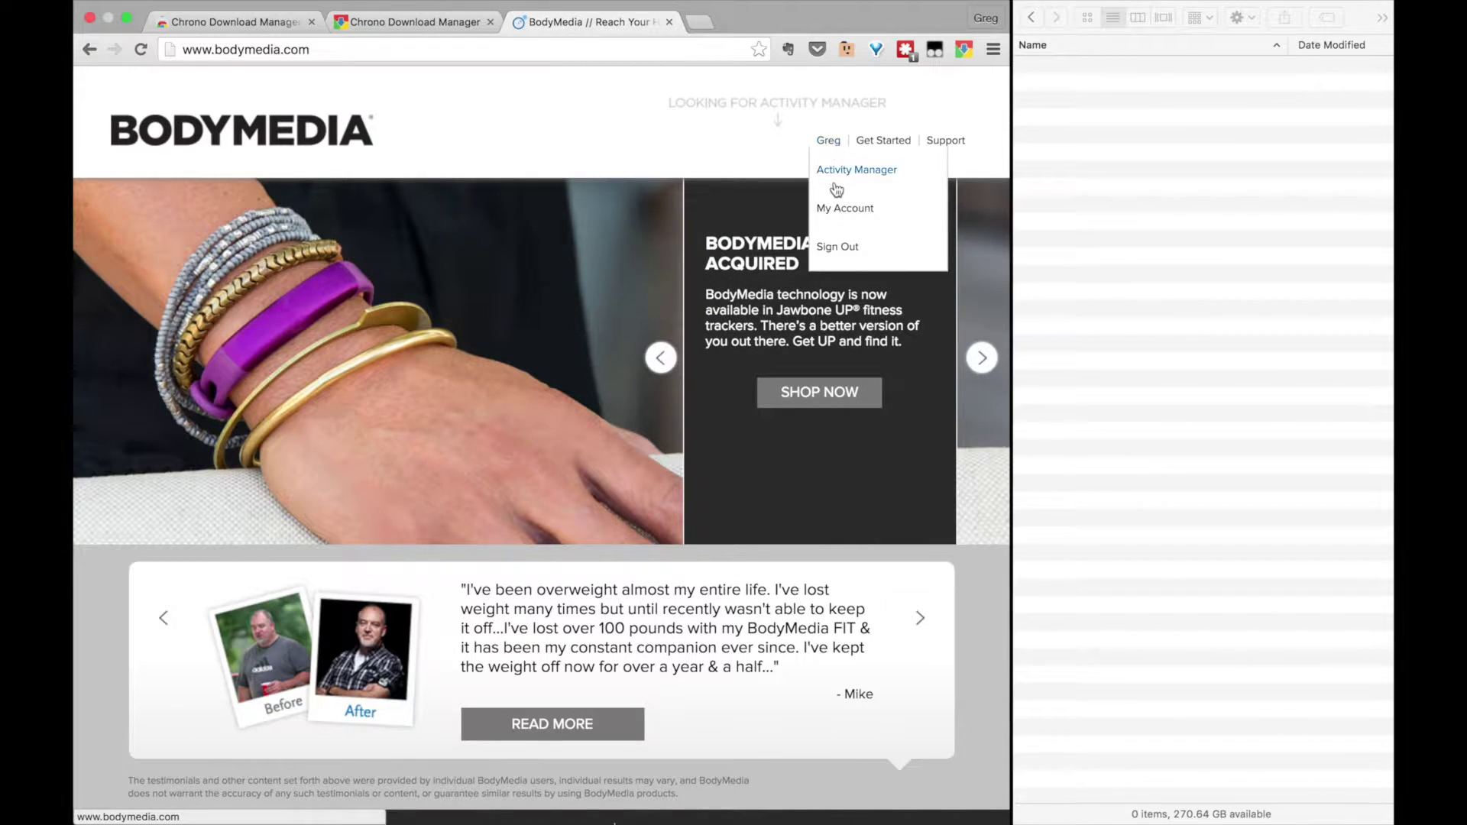
{"action": "left_click", "coordinate": [832, 178]}
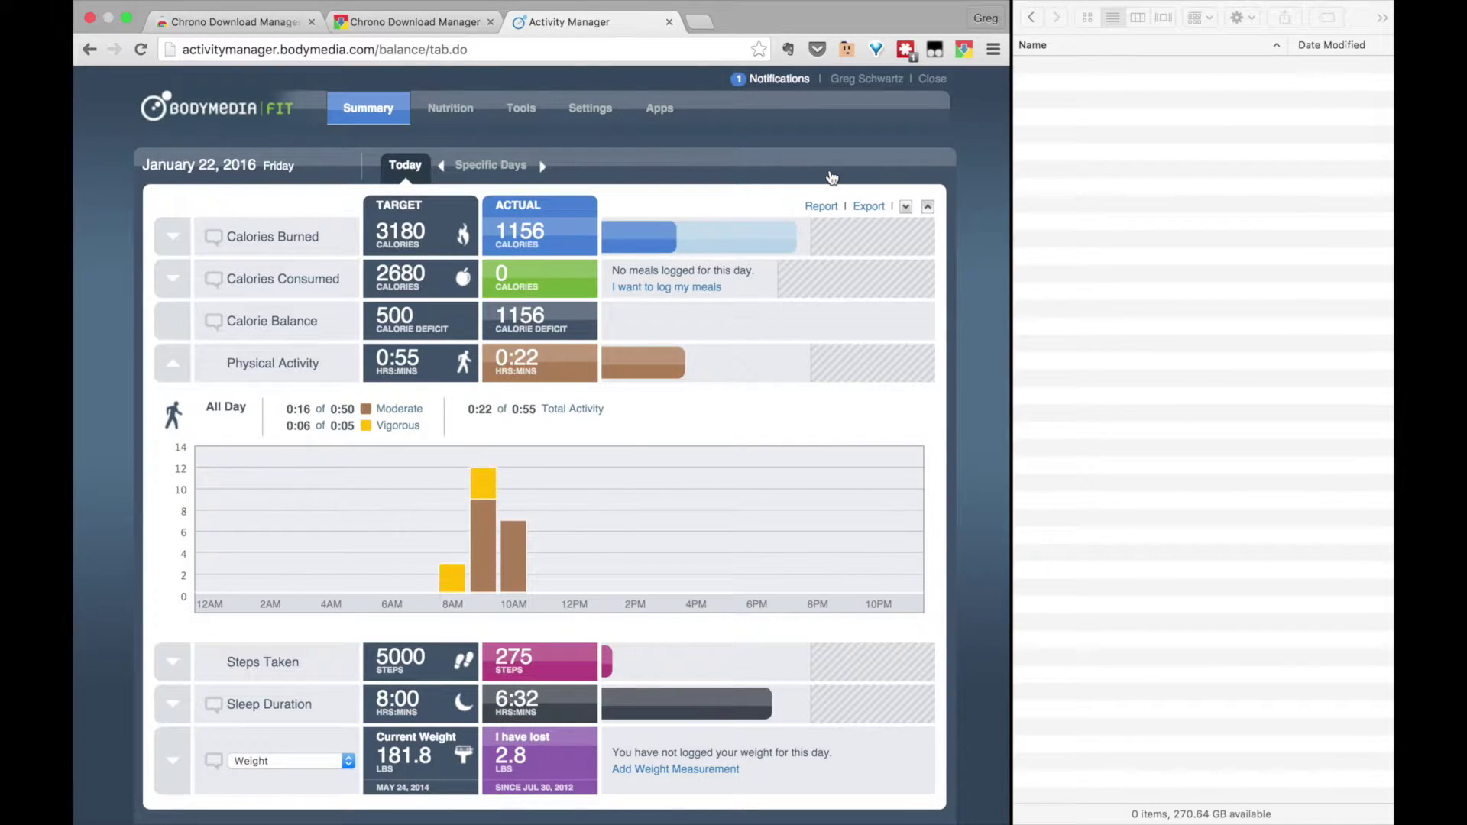
Choose Specific Days and pick July 30, 2012 in the calendar to show its summary
{"action": "left_click", "coordinate": [489, 164]}
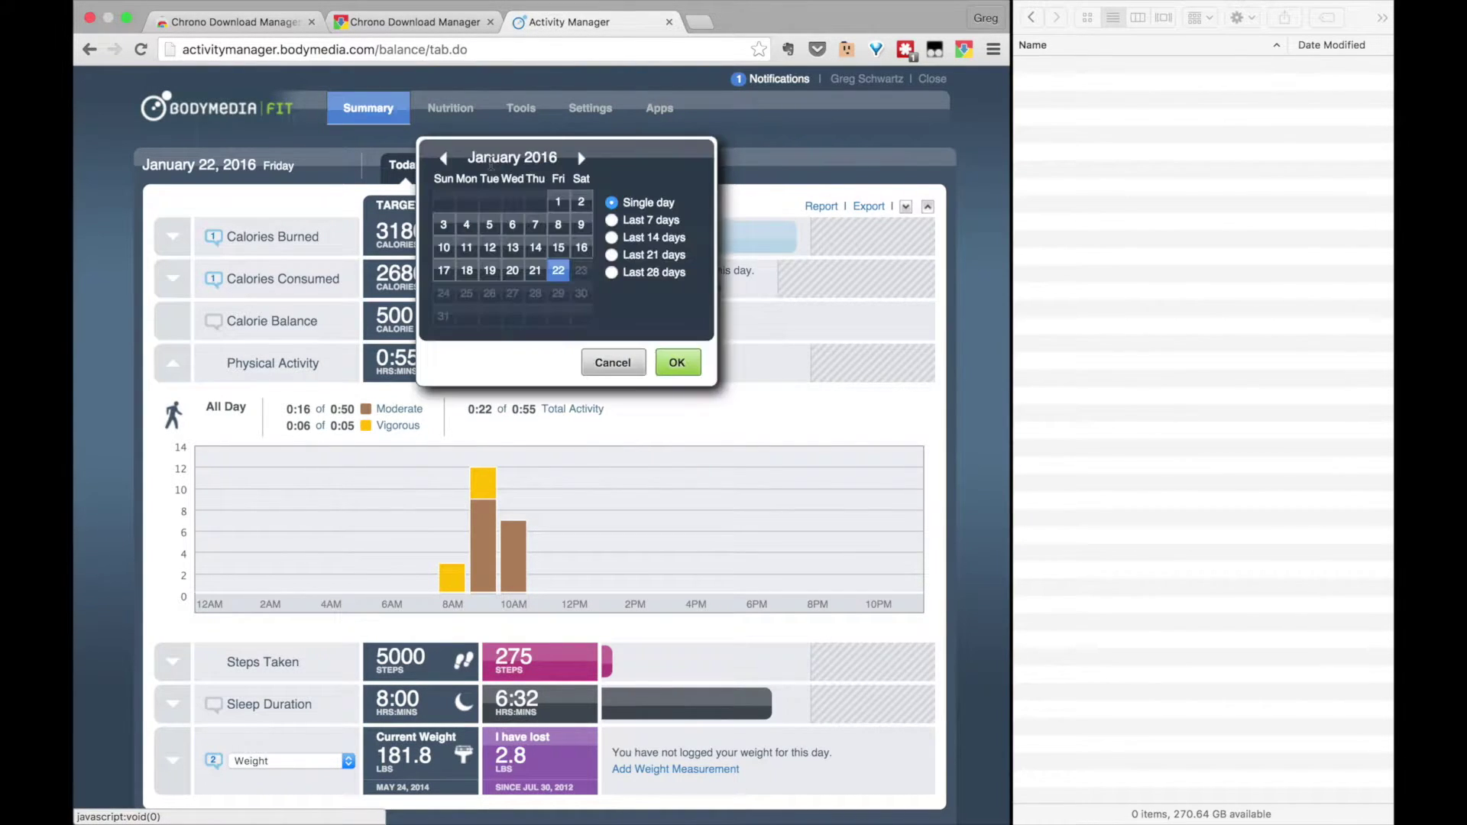
{"action": "left_click", "coordinate": [445, 161]}
{"action": "triple_click", "coordinate": [444, 158]}
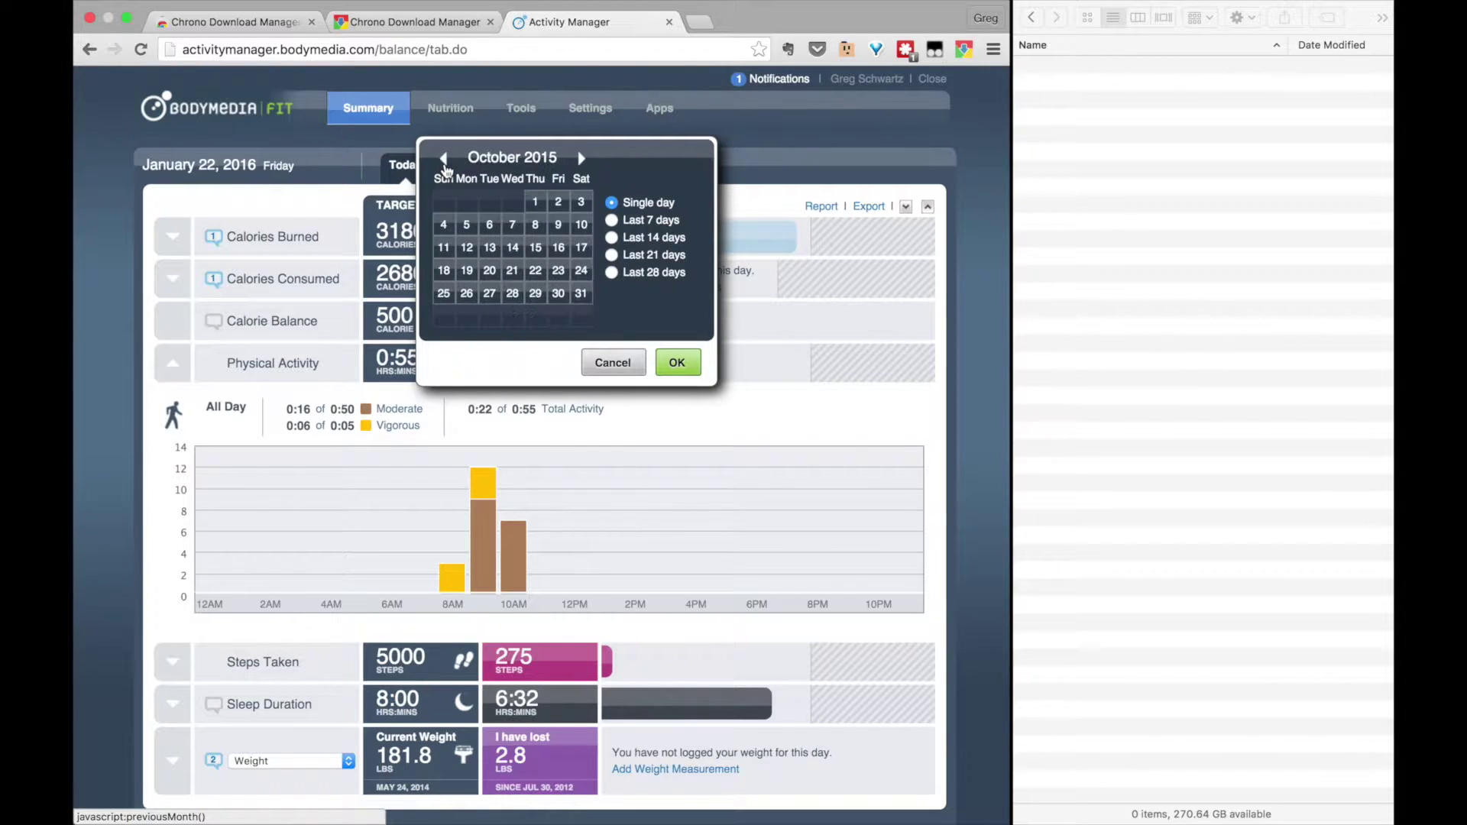
{"action": "triple_click", "coordinate": [444, 158]}
{"action": "triple_click", "coordinate": [444, 158]}
{"action": "triple_click", "coordinate": [444, 158]}
{"action": "triple_click", "coordinate": [444, 158]}
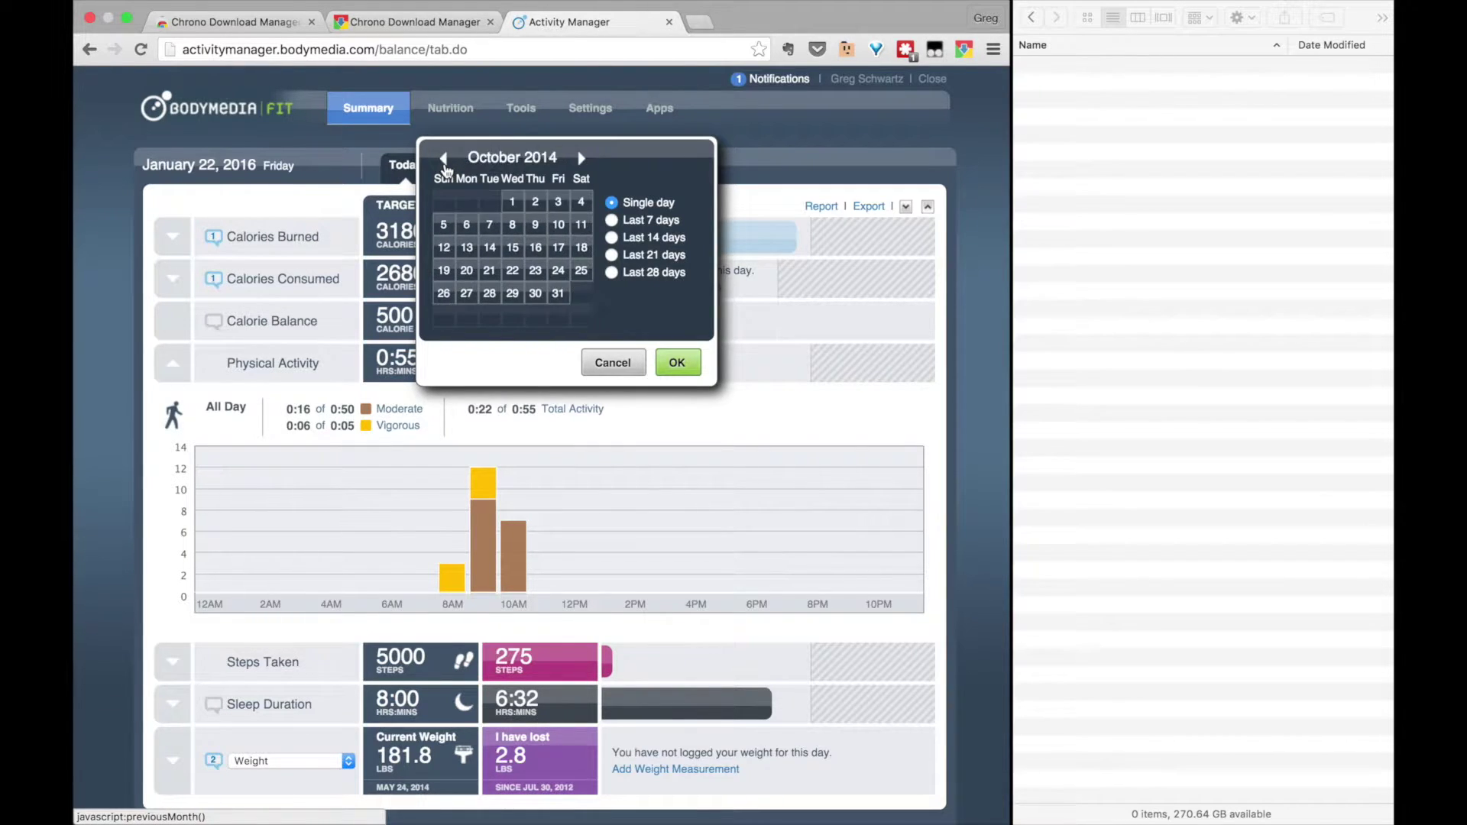
{"action": "double_click", "coordinate": [444, 158]}
{"action": "double_click", "coordinate": [444, 158]}
{"action": "double_click", "coordinate": [444, 159]}
{"action": "triple_click", "coordinate": [444, 159]}
{"action": "triple_click", "coordinate": [444, 159]}
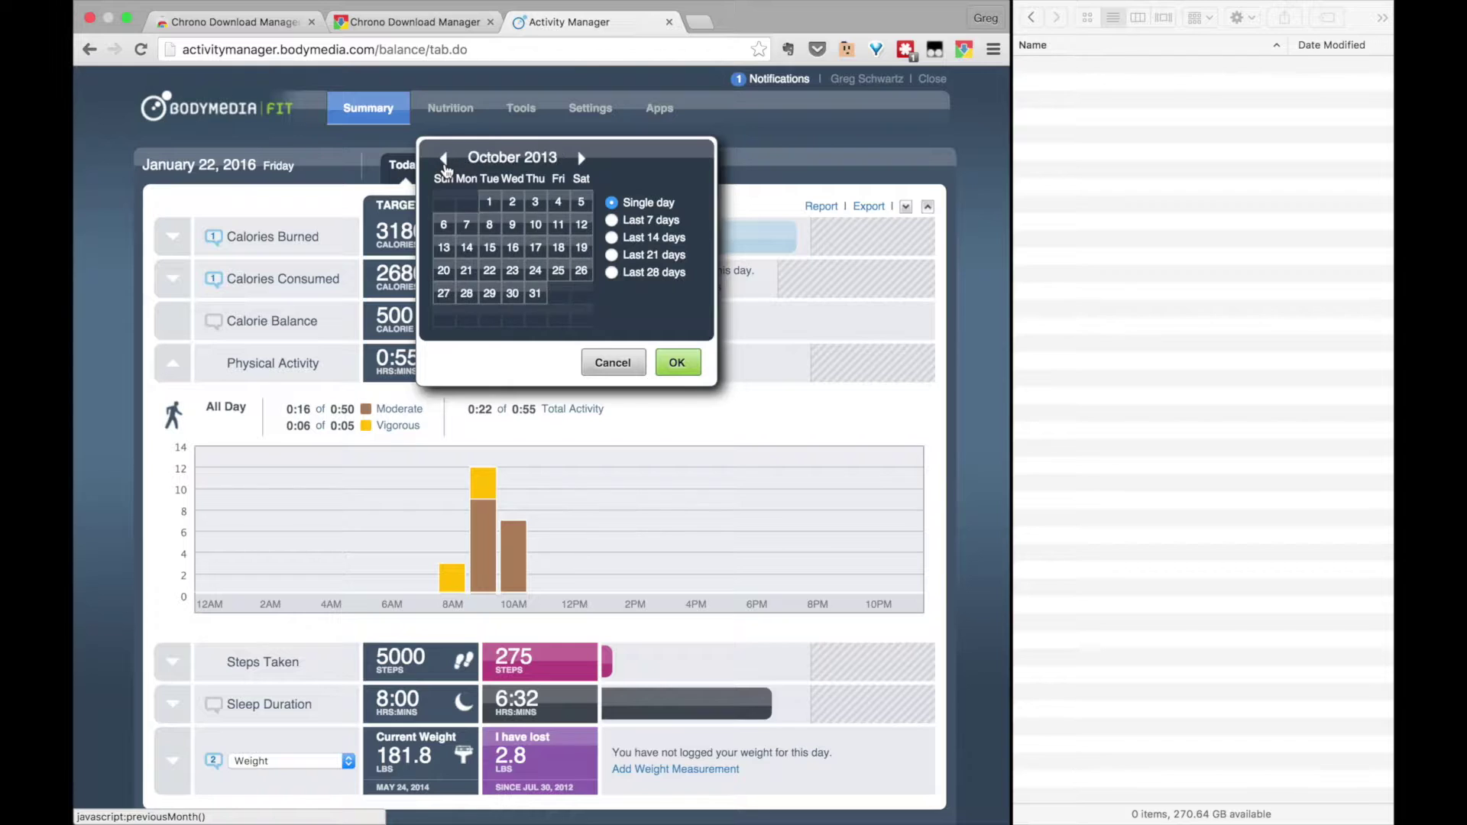
{"action": "triple_click", "coordinate": [444, 159]}
{"action": "triple_click", "coordinate": [444, 159]}
{"action": "triple_click", "coordinate": [444, 159]}
{"action": "triple_click", "coordinate": [444, 159]}
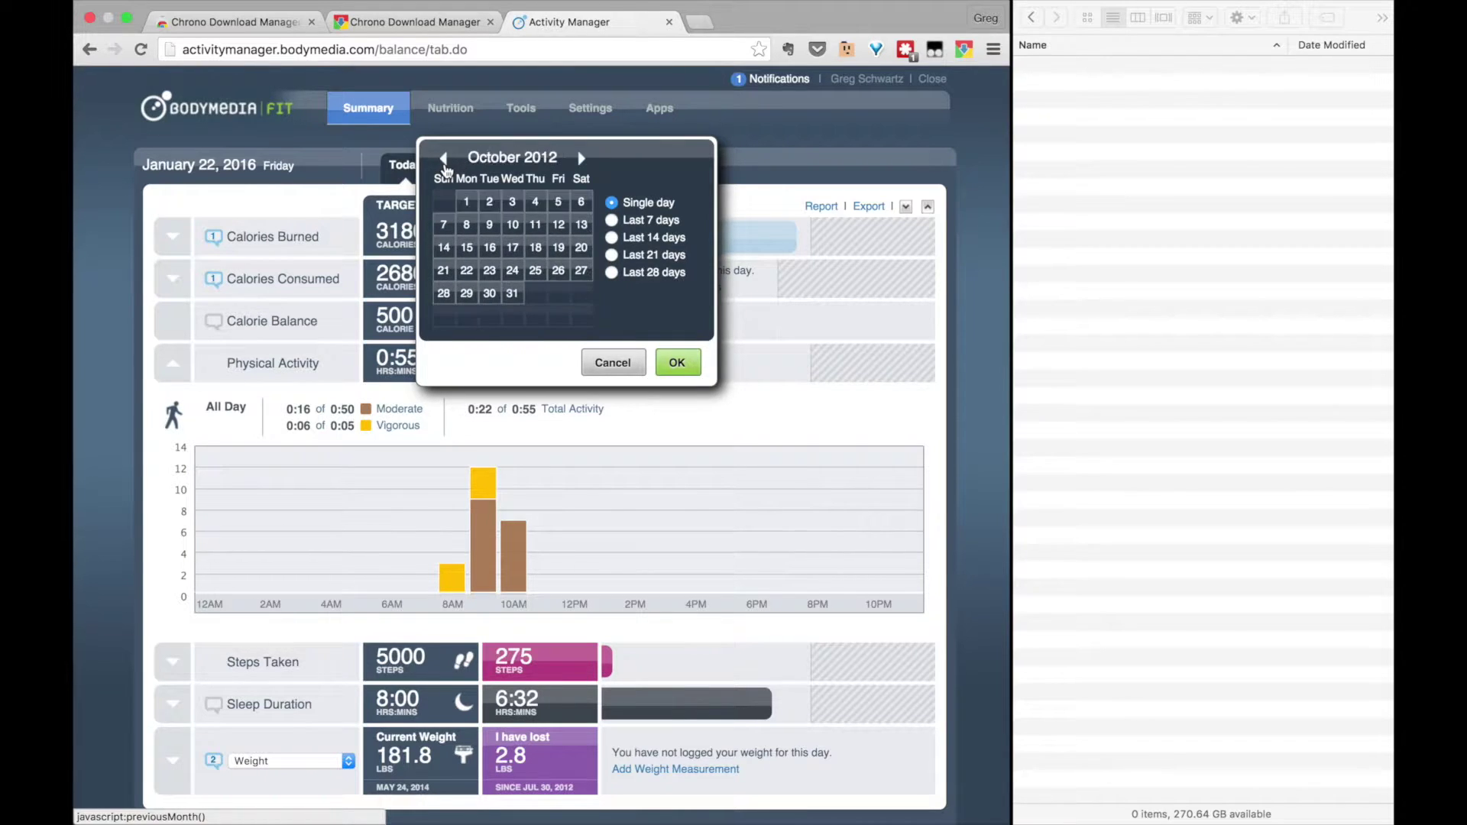
{"action": "triple_click", "coordinate": [444, 159]}
{"action": "left_click", "coordinate": [444, 159]}
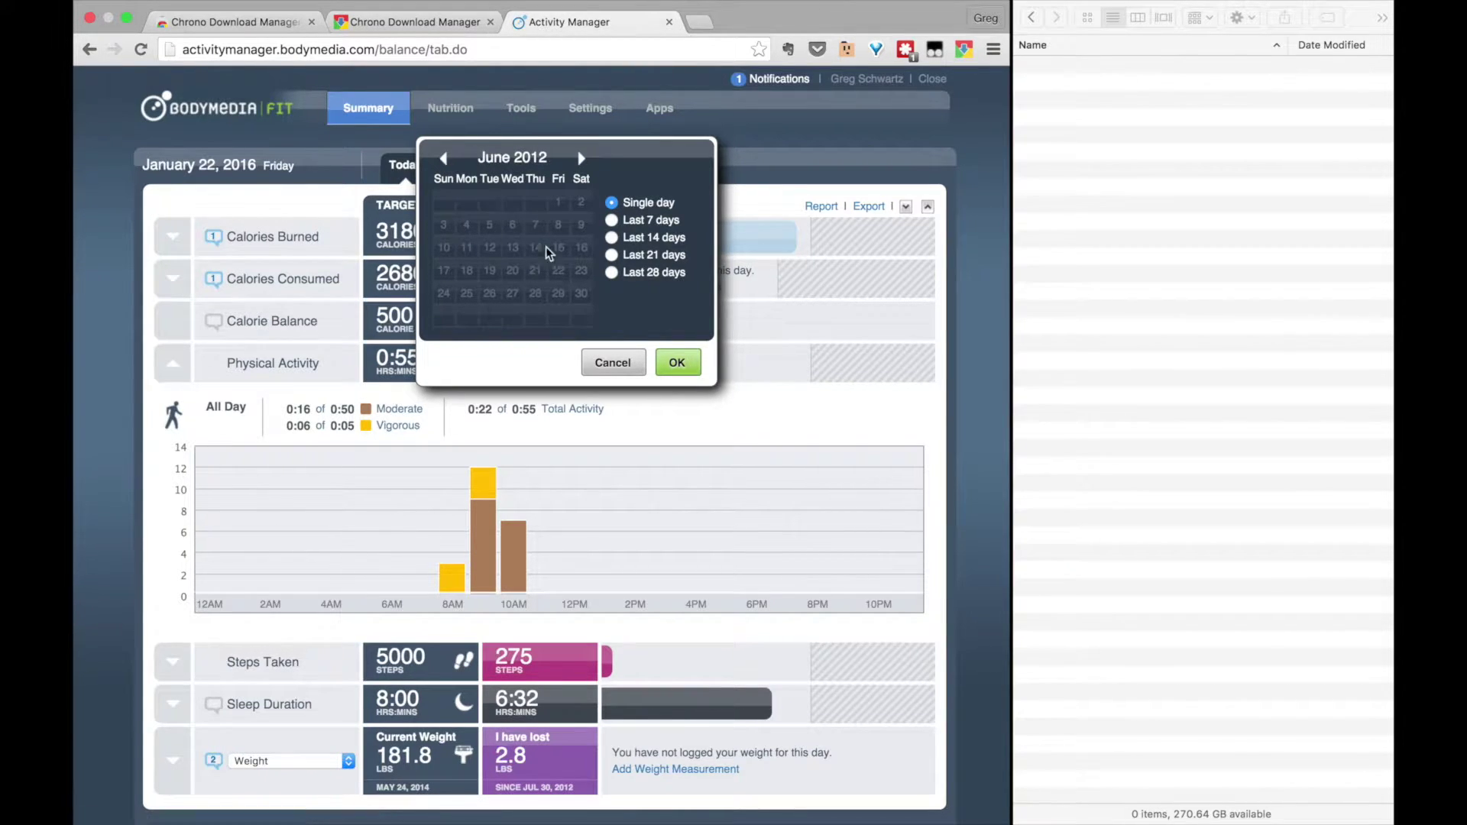
{"action": "left_click", "coordinate": [580, 158]}
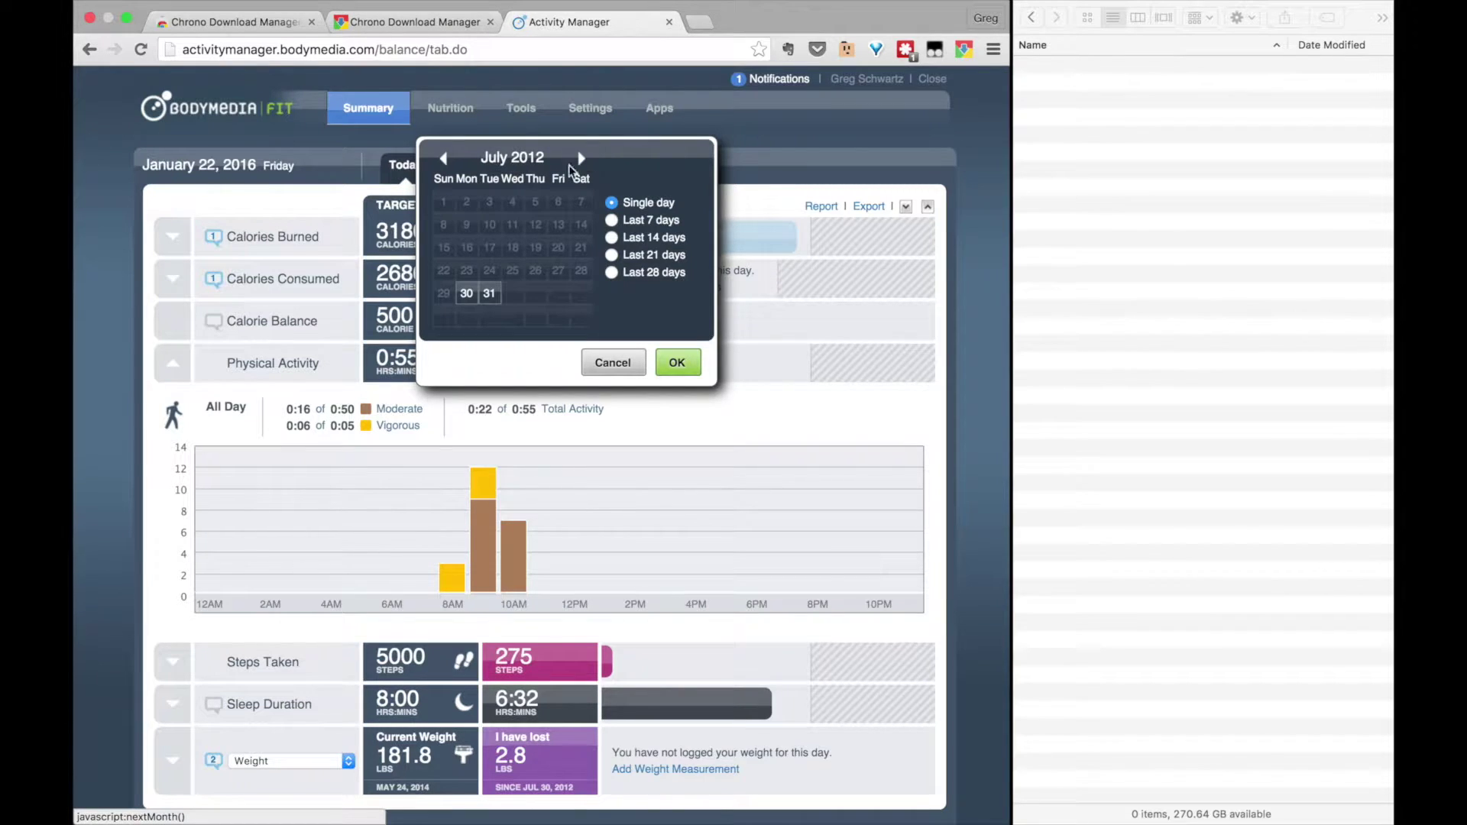
{"action": "left_click", "coordinate": [467, 300]}
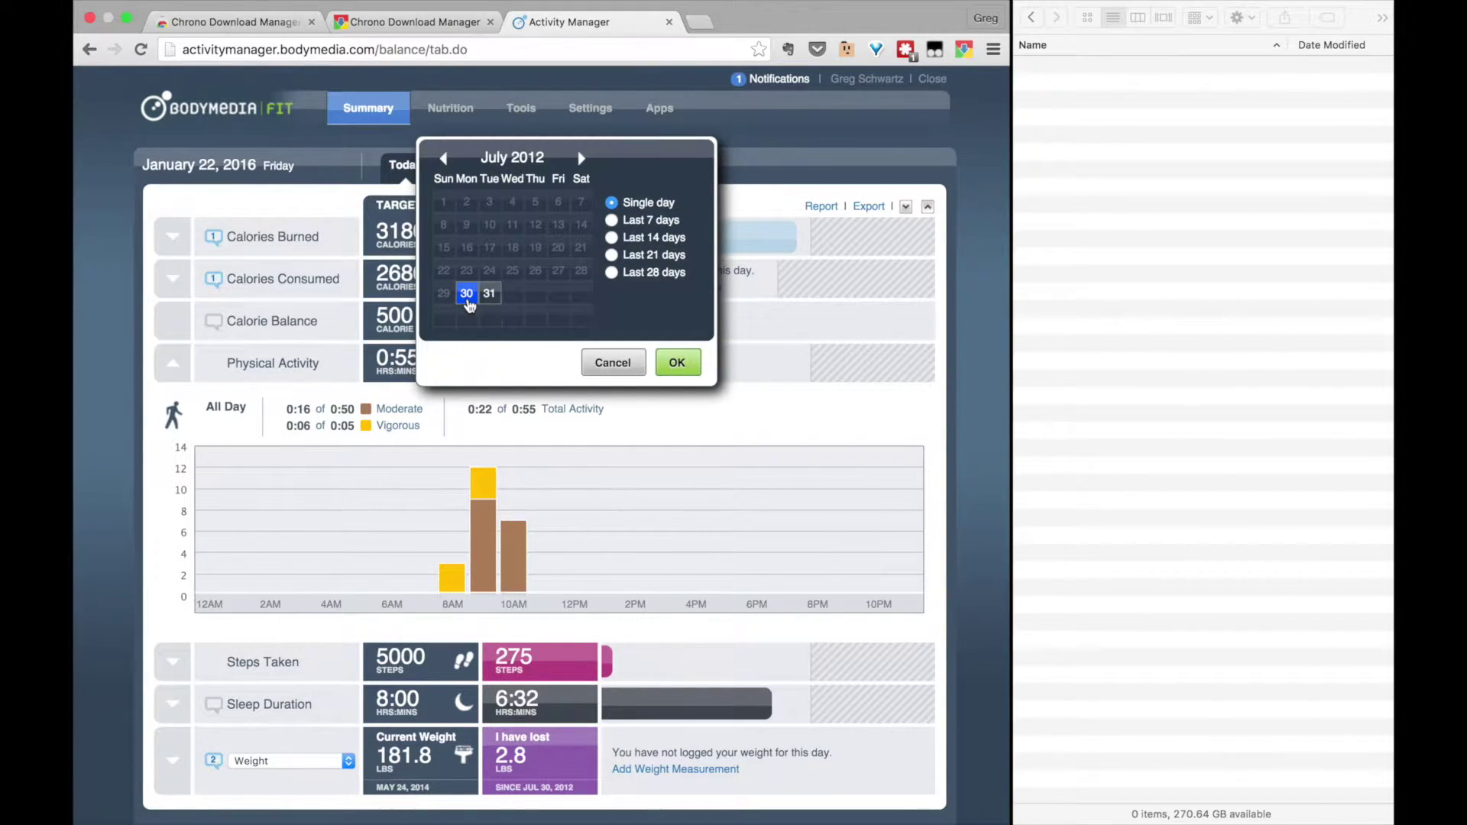
{"action": "left_click", "coordinate": [676, 363]}
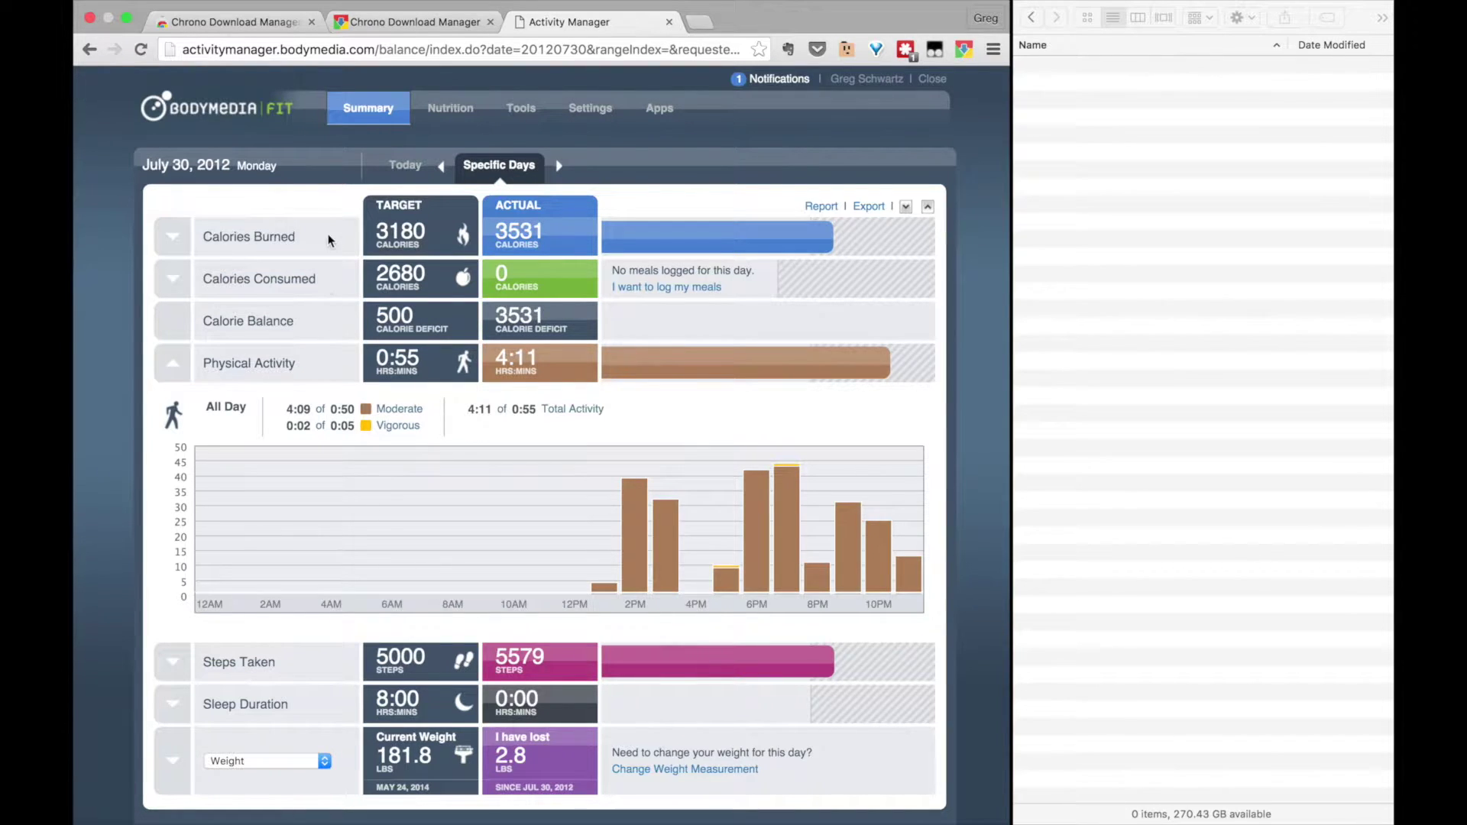
Open the developer tools Network log, expand Calories Burned, and reload the page
{"action": "left_click", "coordinate": [289, 12]}
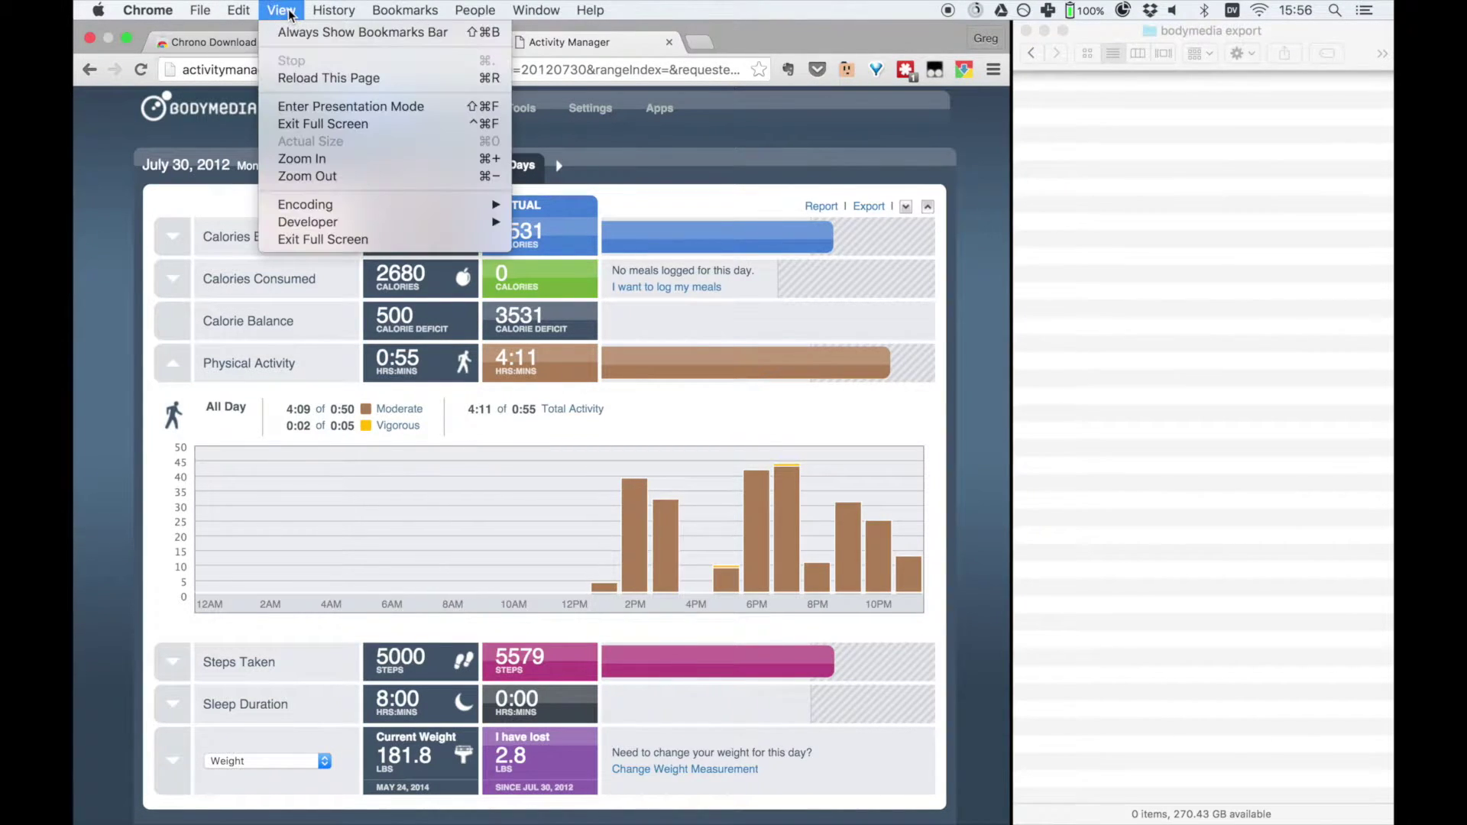
{"action": "mouse_move", "coordinate": [344, 222]}
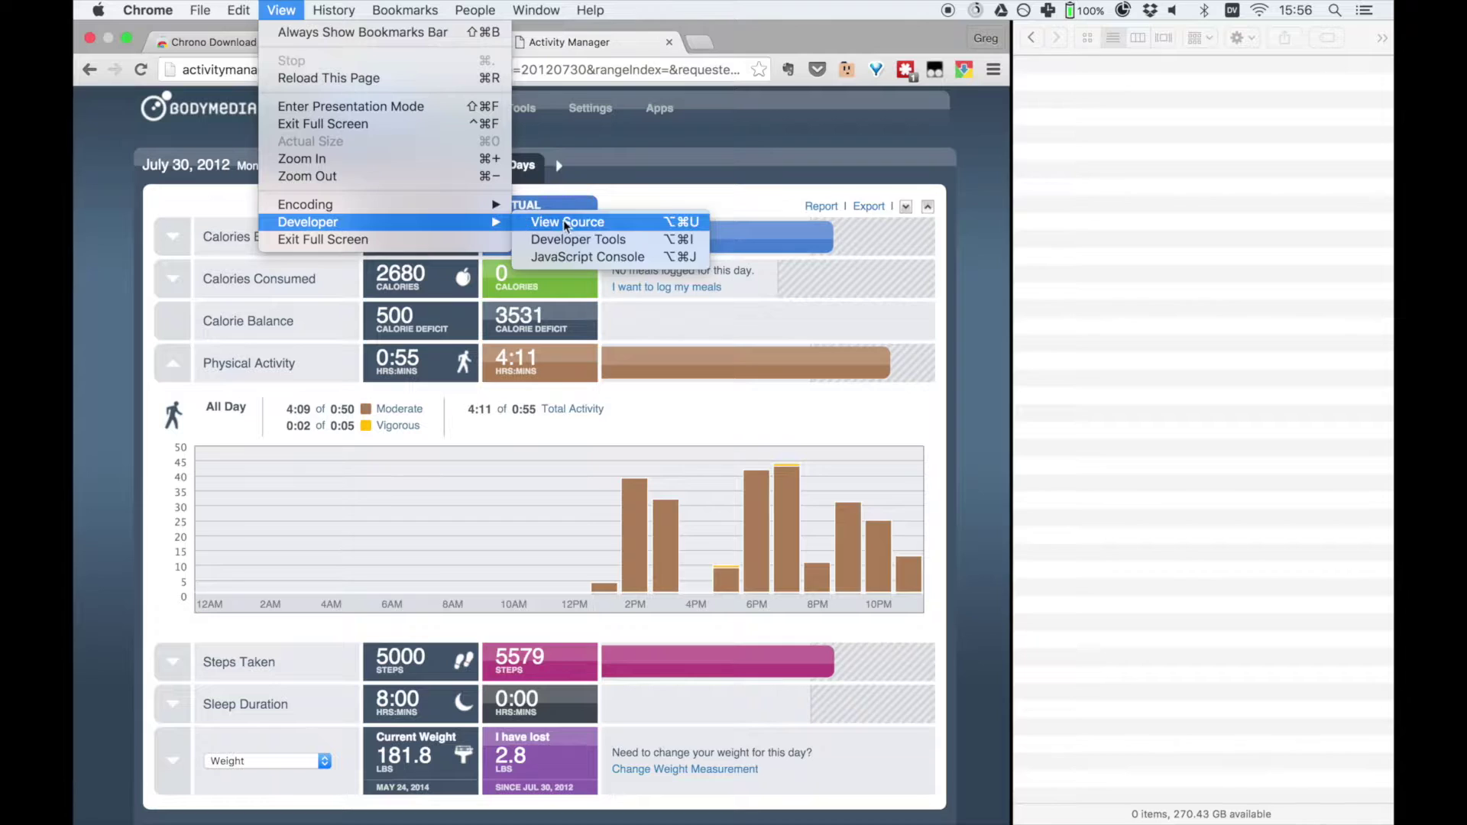
{"action": "left_click", "coordinate": [575, 259]}
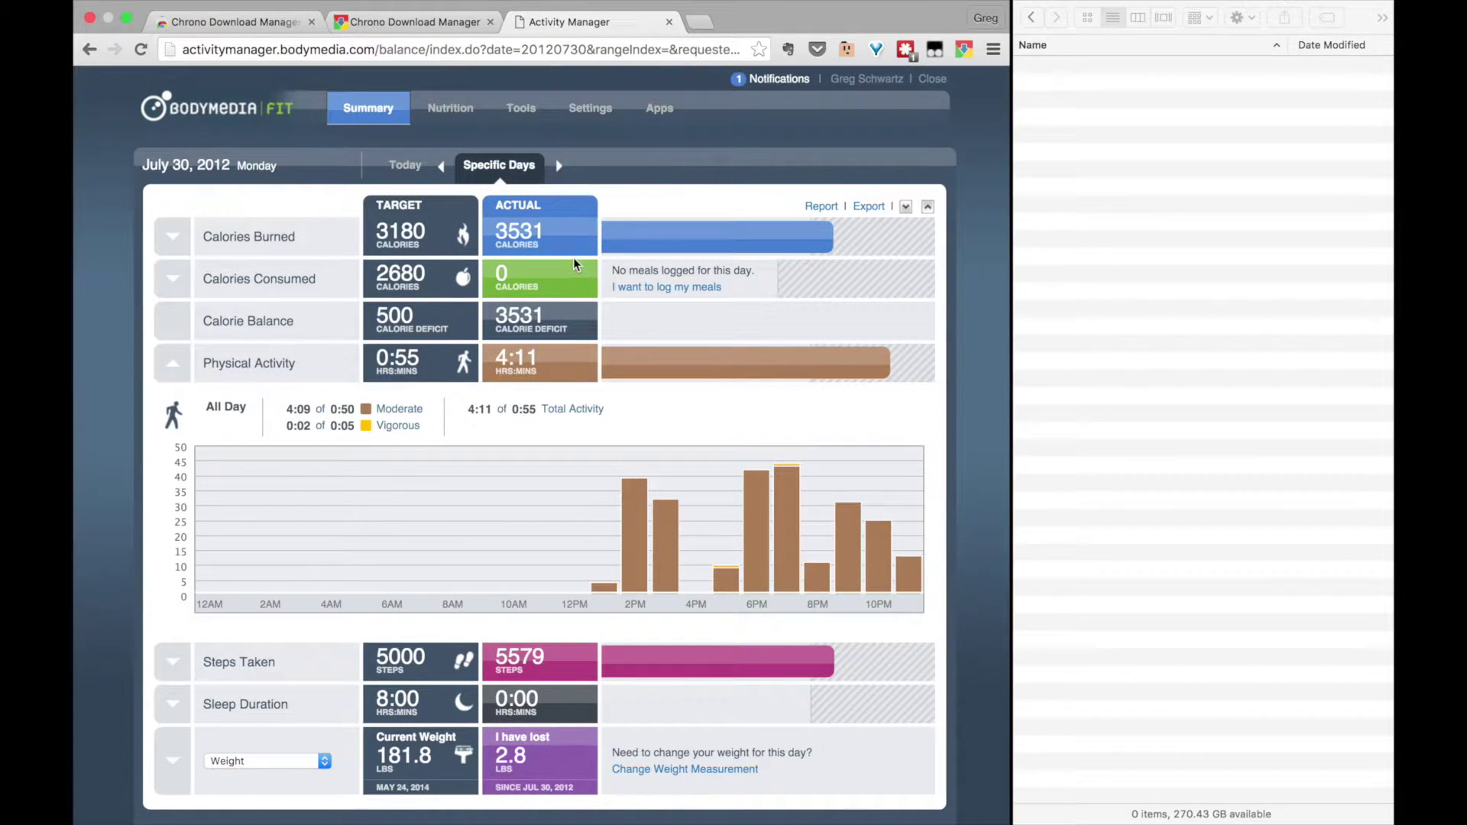
{"action": "left_click", "coordinate": [328, 535]}
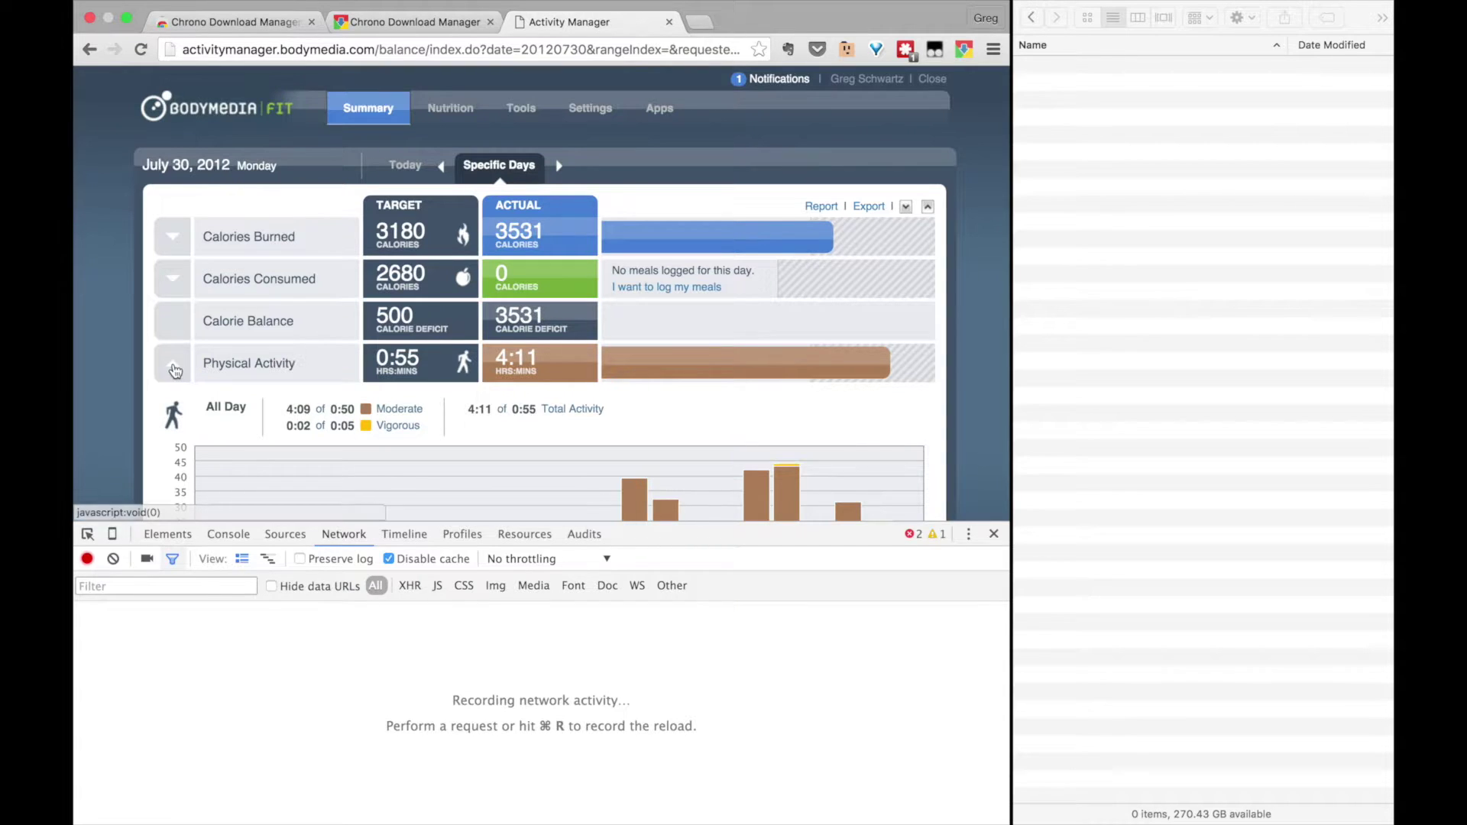
{"action": "left_click", "coordinate": [175, 243]}
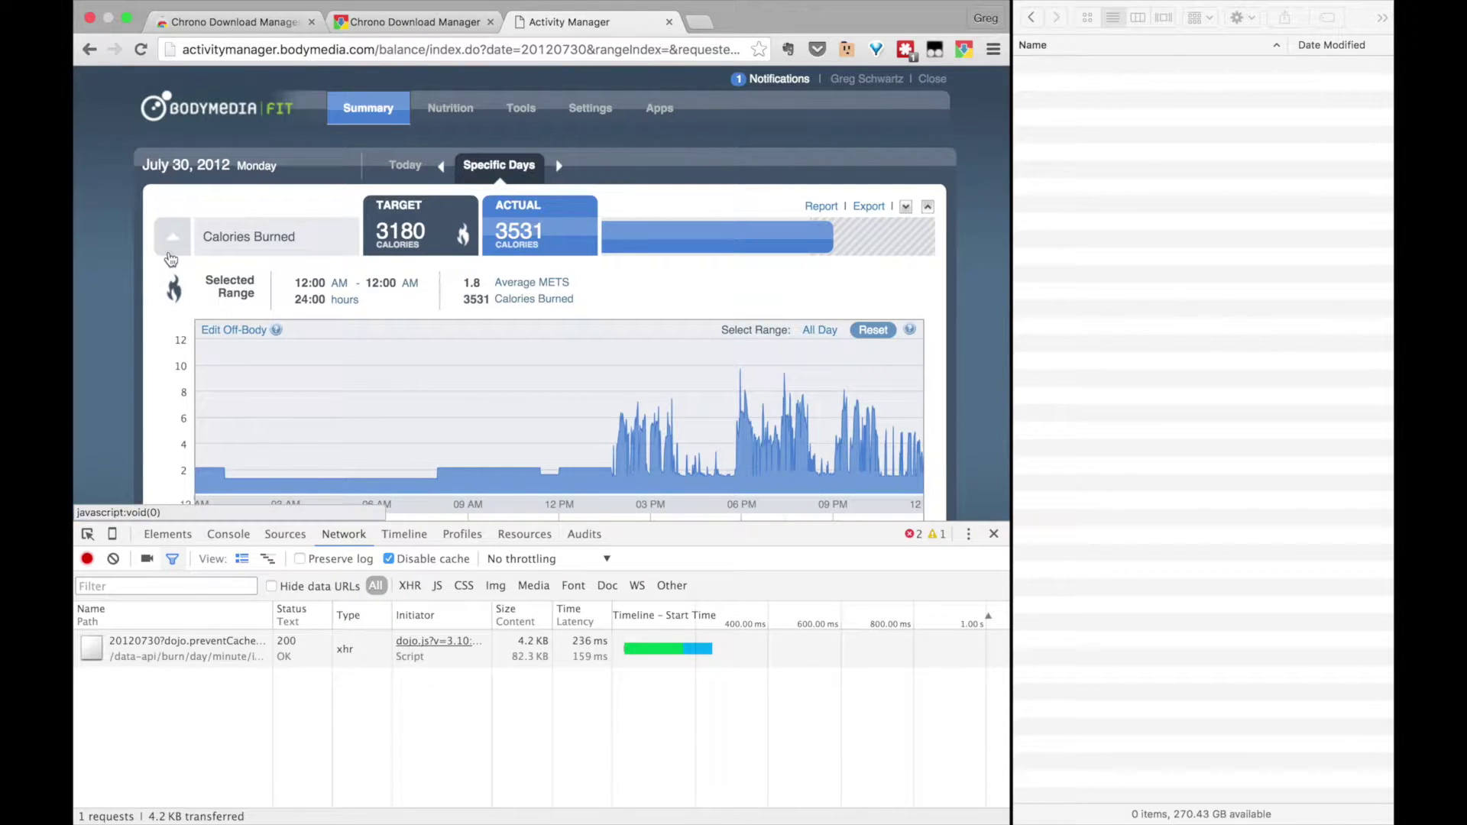
{"action": "left_click", "coordinate": [144, 55]}
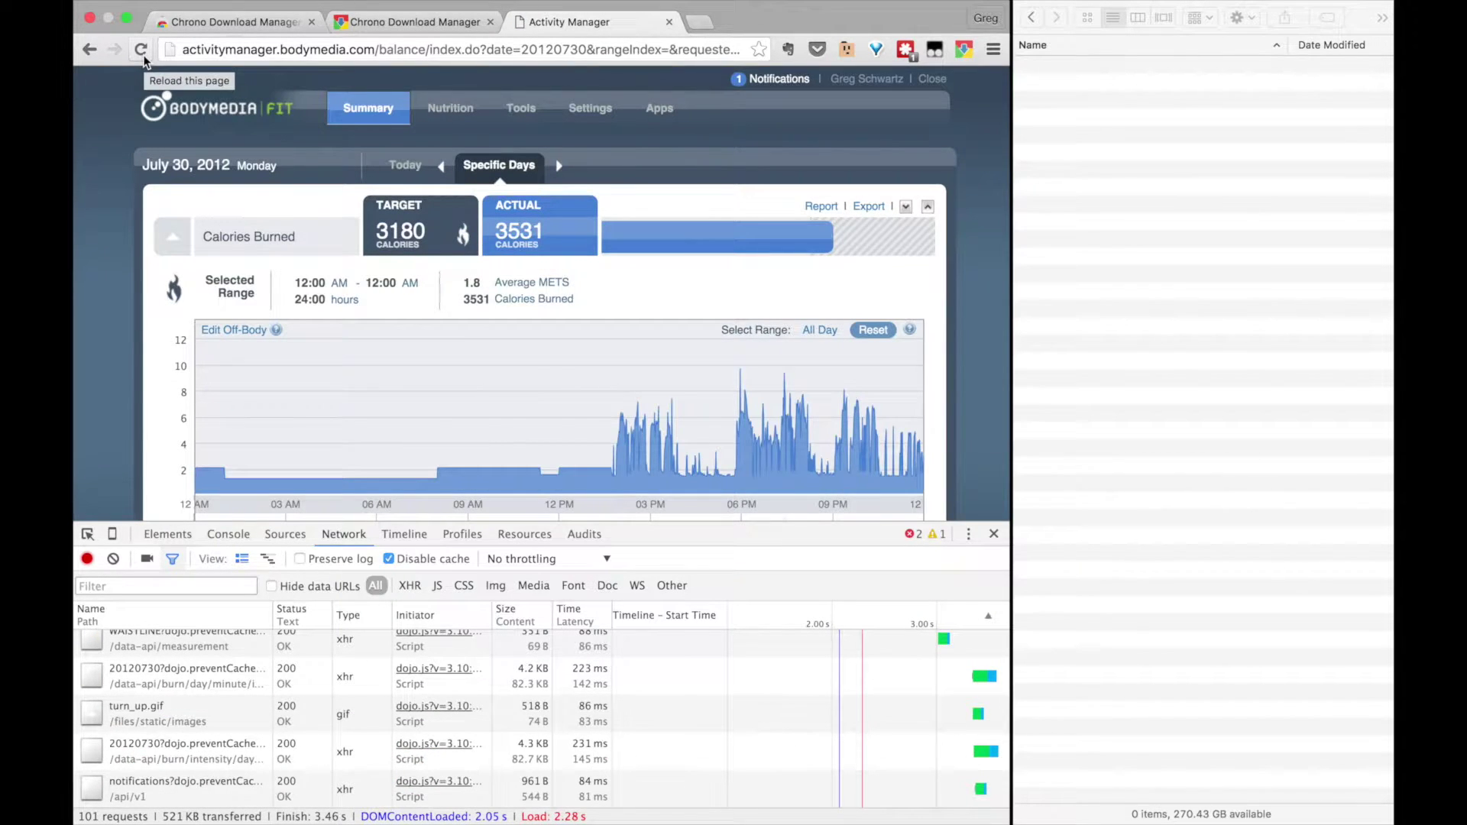
Filter the network request log to 'data-api'
{"action": "left_click", "coordinate": [177, 587]}
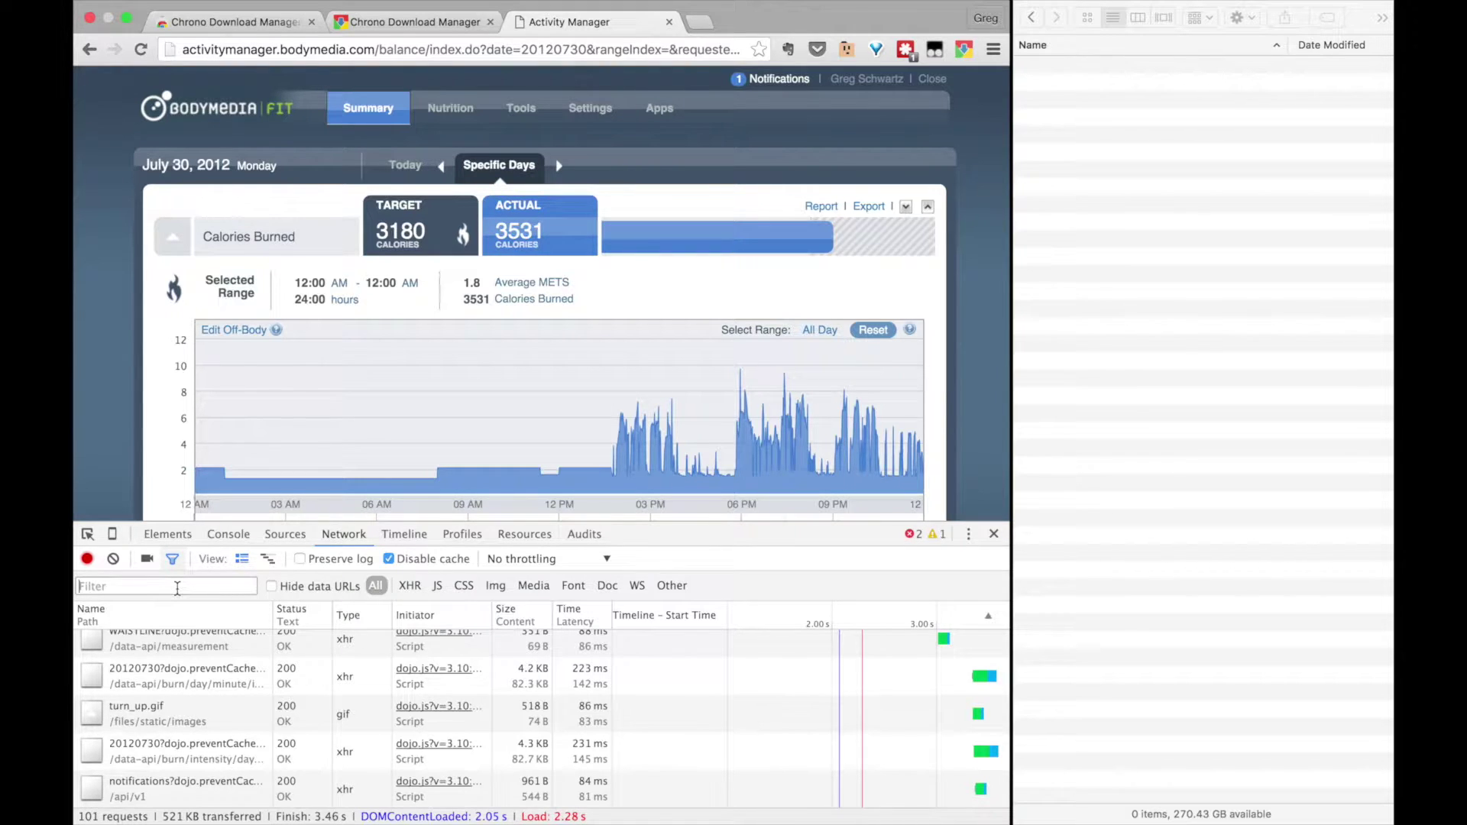
{"action": "type", "text": "data-api"}
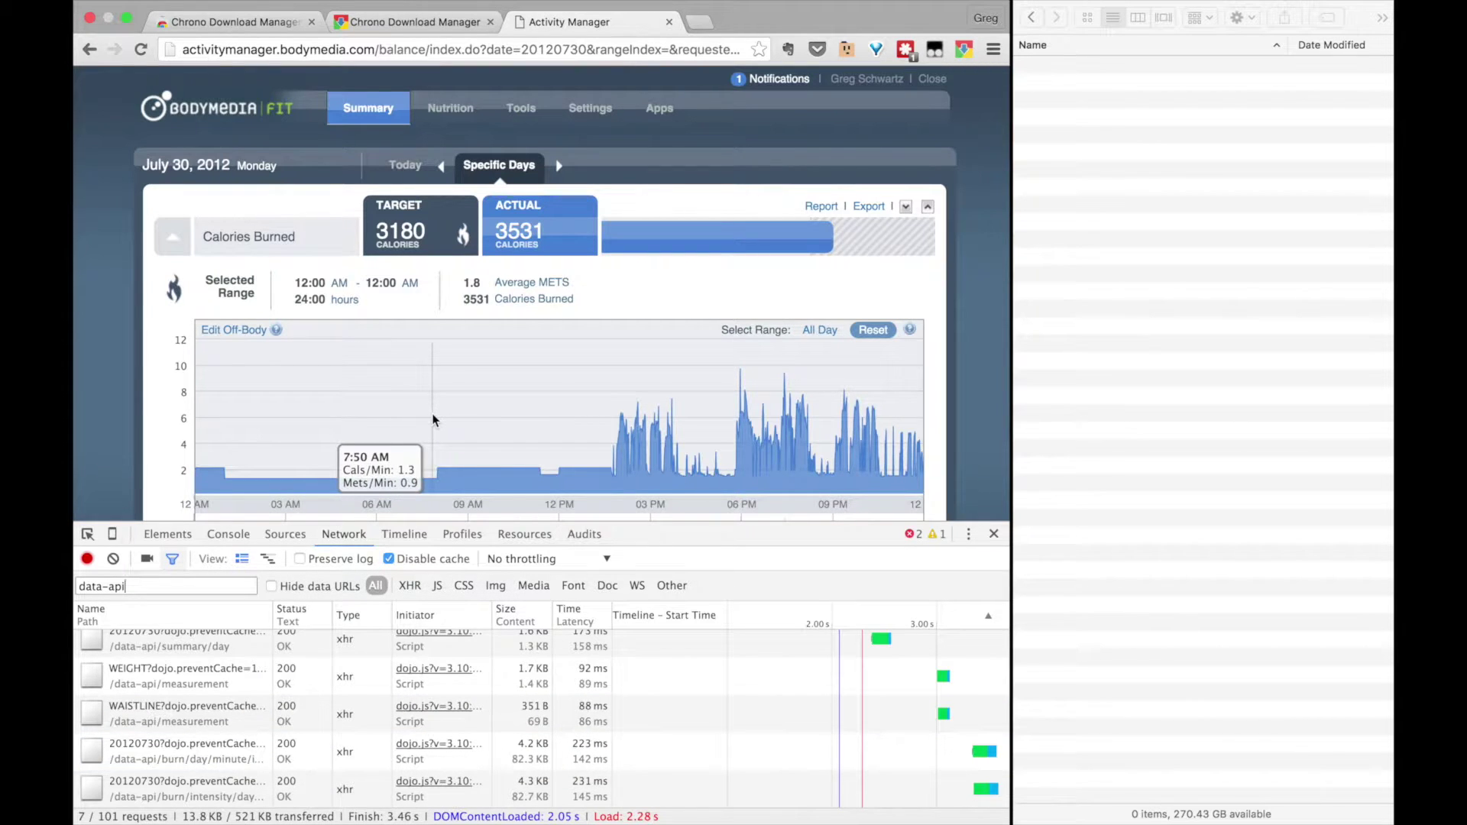
{"action": "scroll", "coordinate": [428, 451], "scroll_direction": "down", "scroll_amount": 3}
{"action": "scroll", "coordinate": [432, 419], "scroll_direction": "down", "scroll_amount": 10}
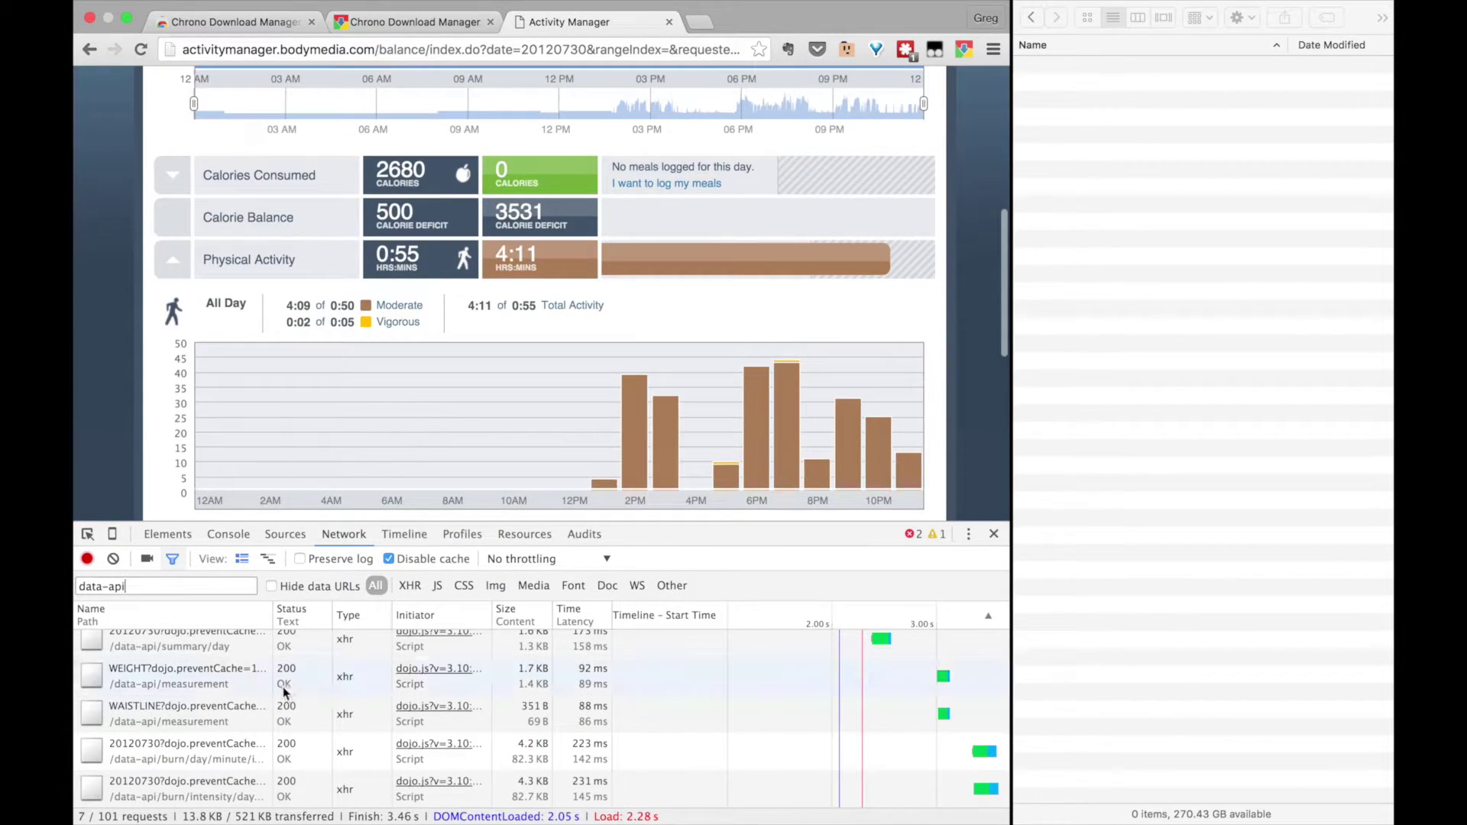
{"action": "mouse_move", "coordinate": [716, 437]}
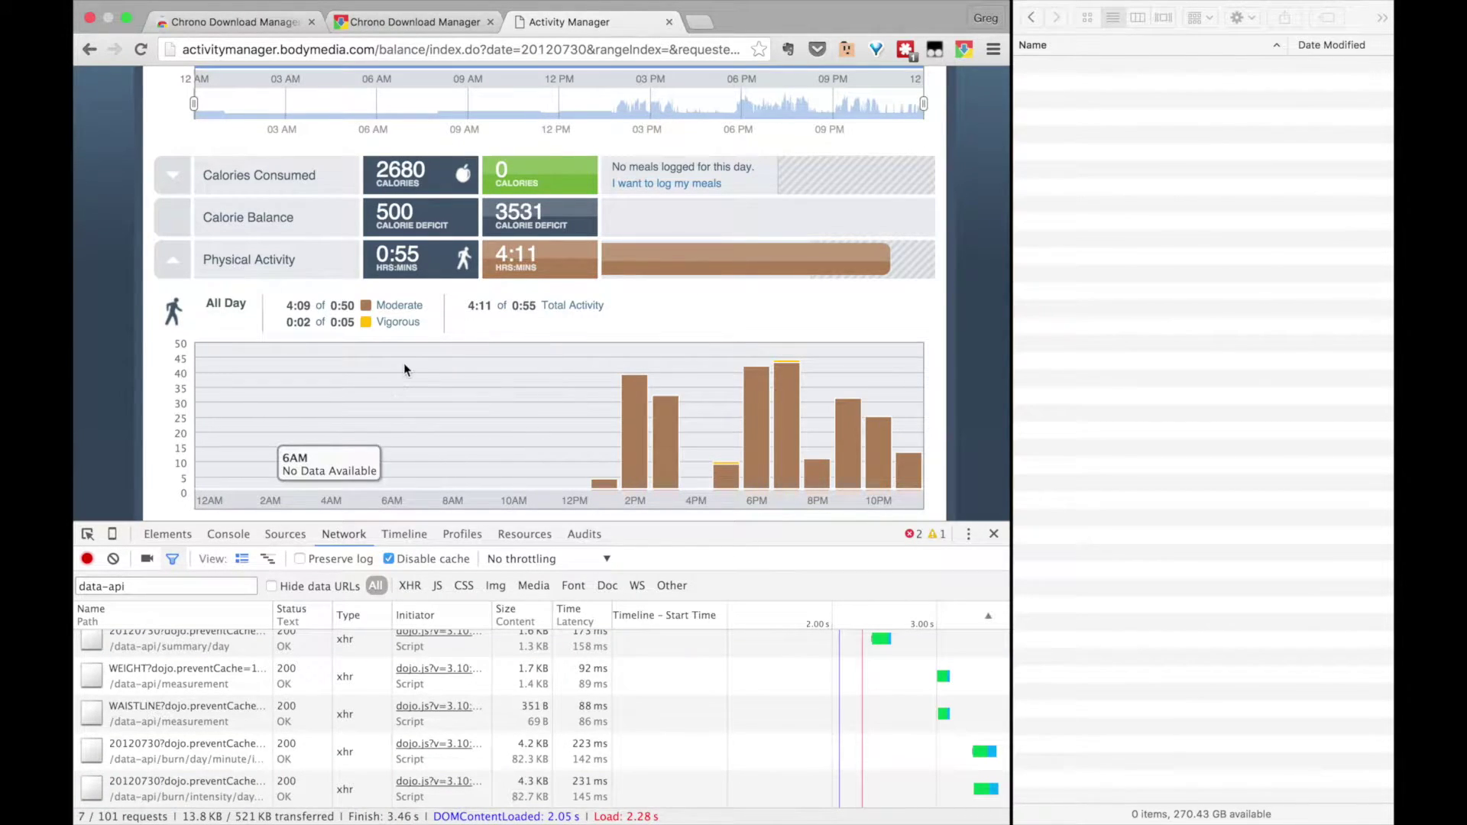
{"action": "scroll", "coordinate": [403, 364], "scroll_direction": "down", "scroll_amount": 10}
{"action": "scroll", "coordinate": [382, 355], "scroll_direction": "up", "scroll_amount": 5}
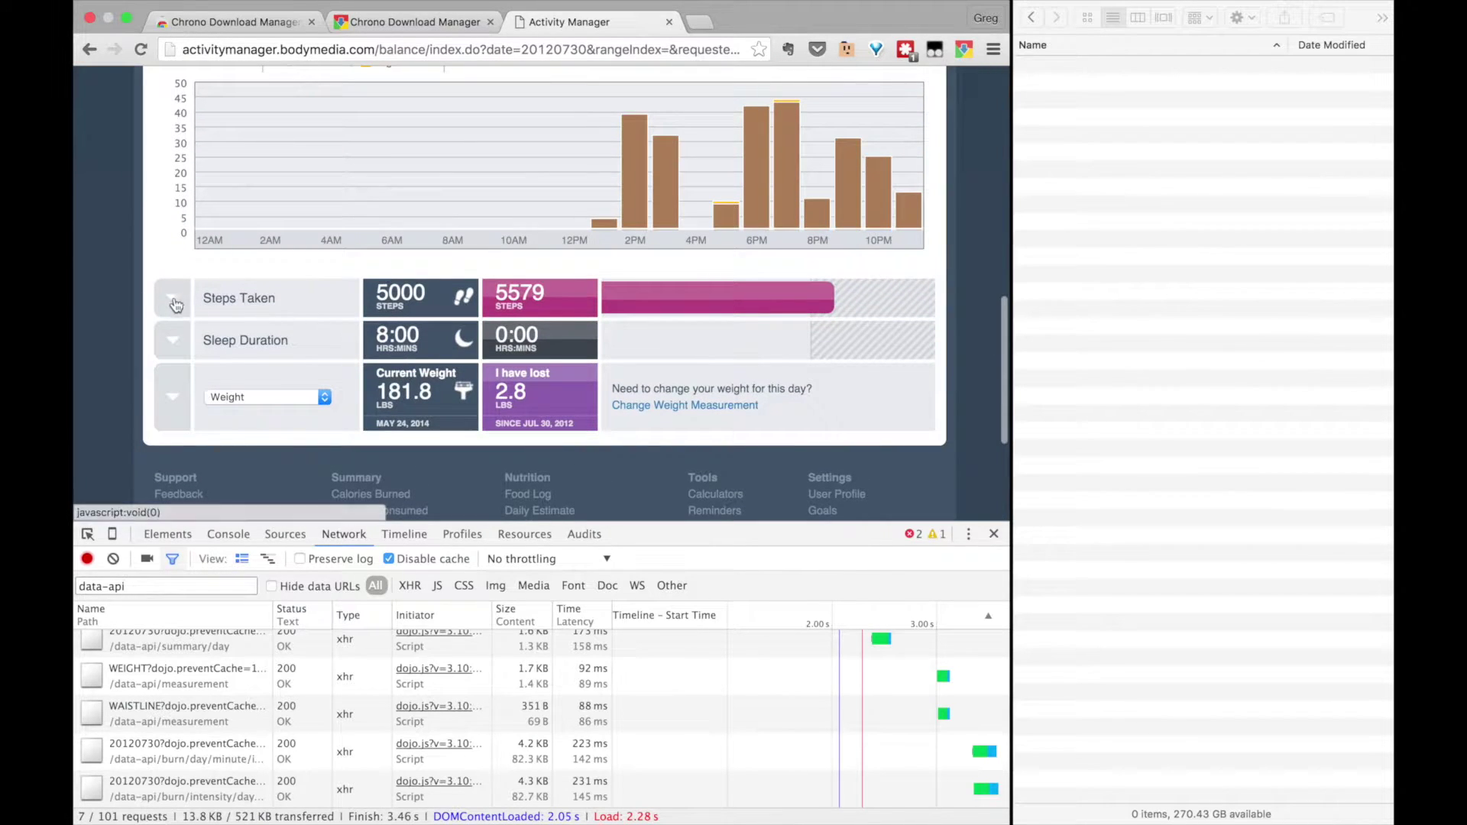
Expand Steps Taken and Sleep Duration, then copy the burn/day/minute request's link address
{"action": "left_click", "coordinate": [173, 298]}
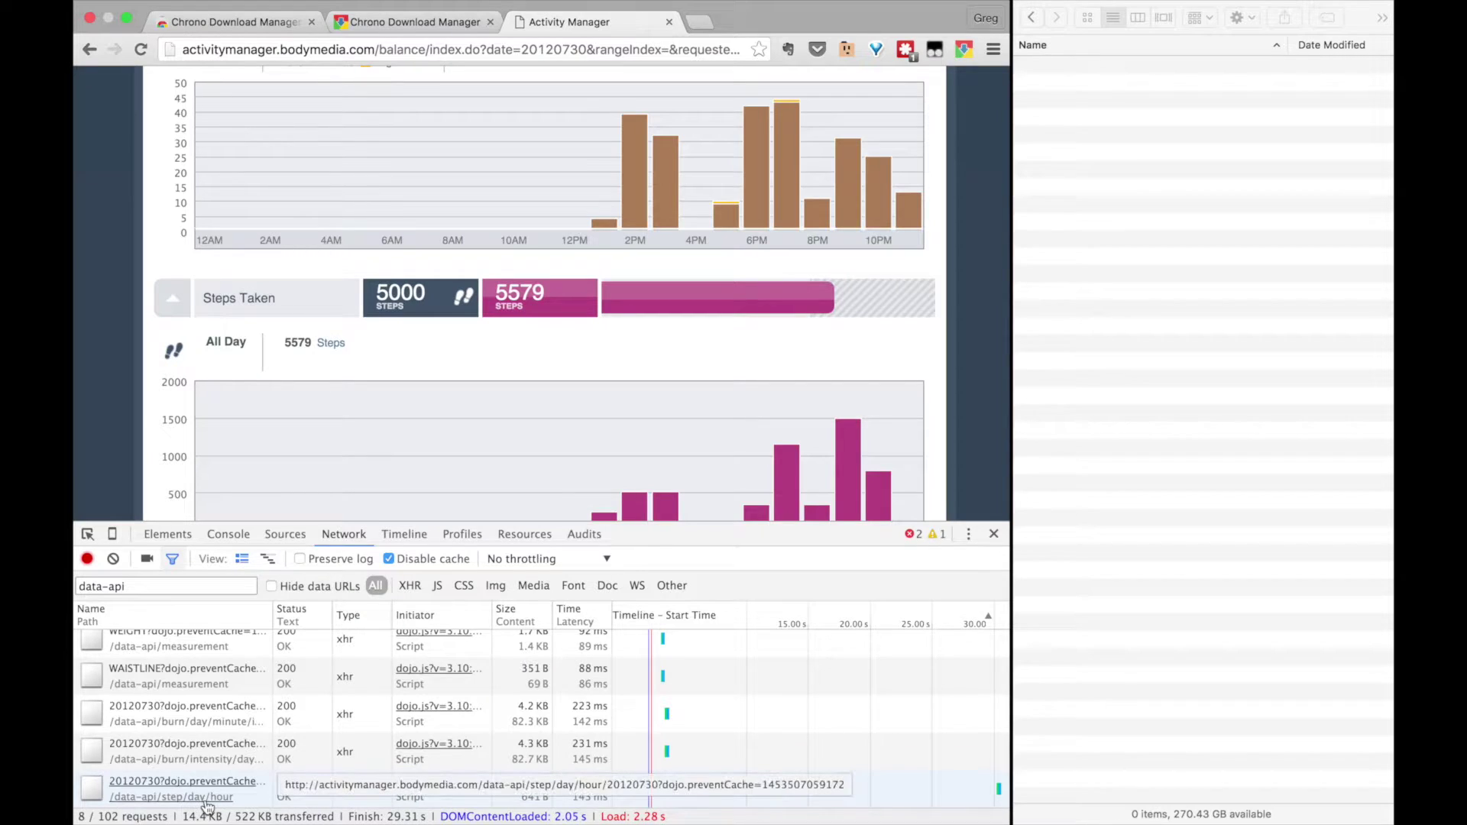
{"action": "mouse_move", "coordinate": [387, 434]}
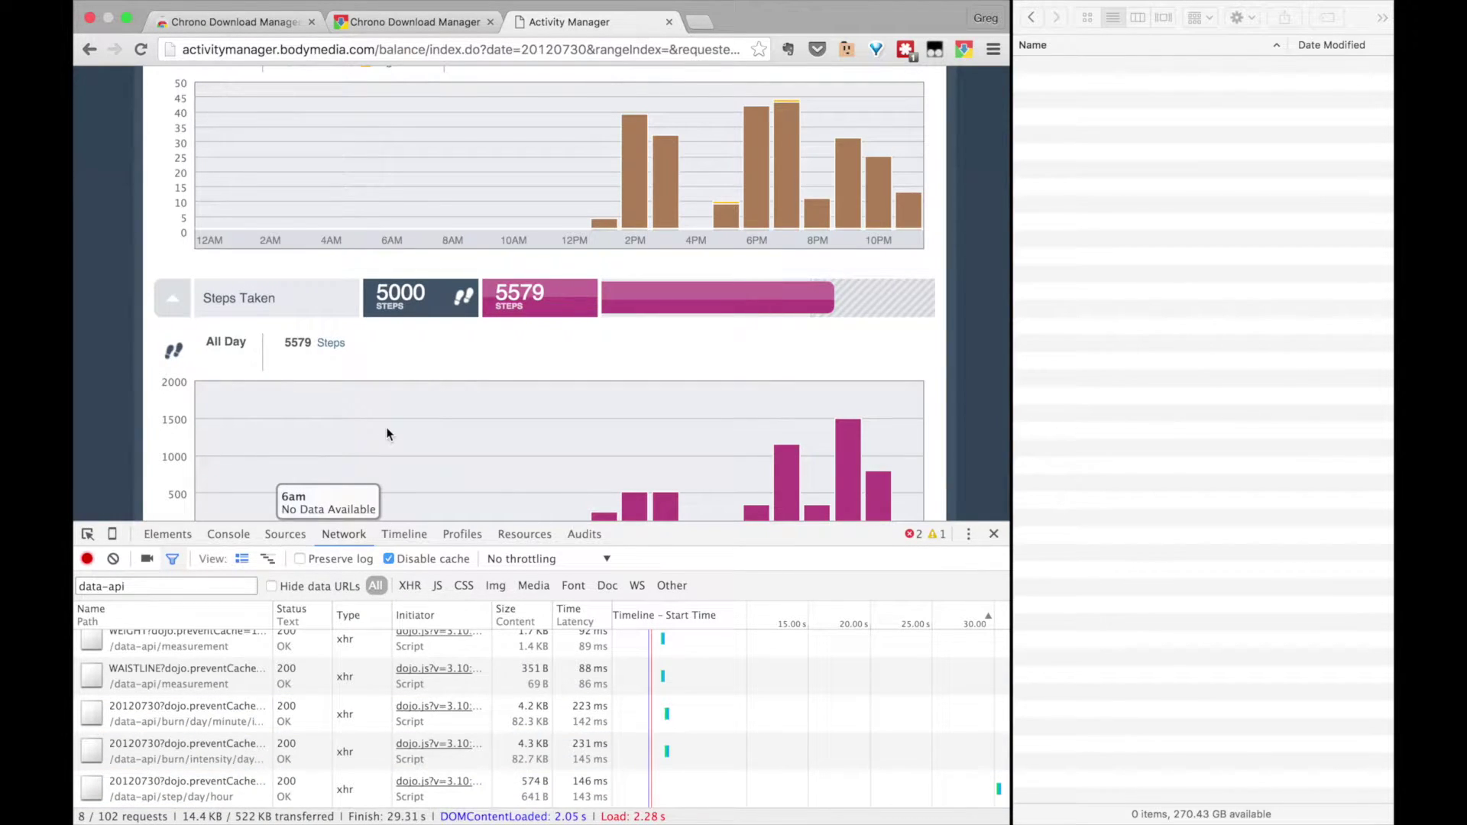
{"action": "scroll", "coordinate": [387, 434], "scroll_direction": "down", "scroll_amount": 10}
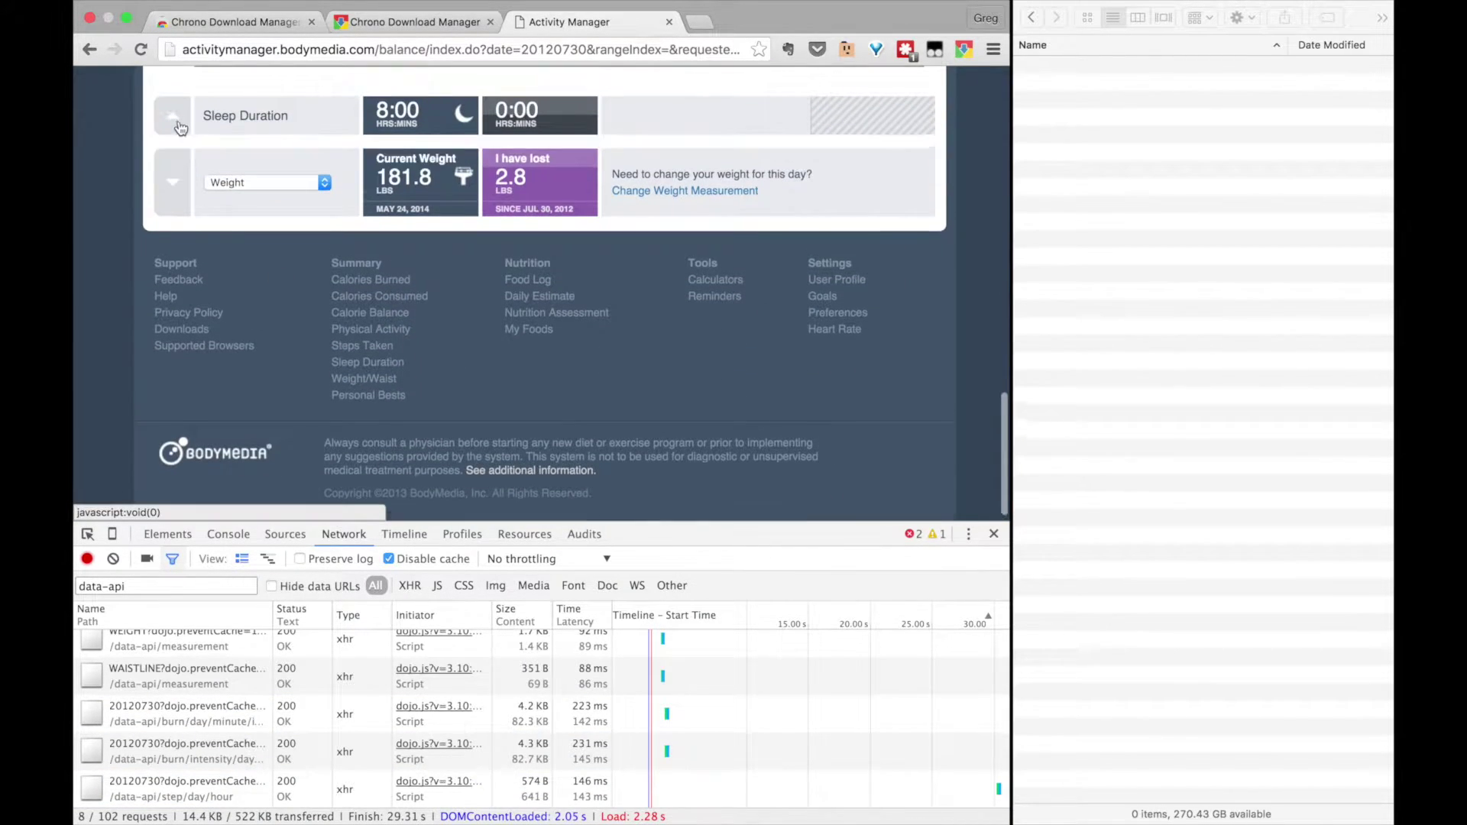
{"action": "left_click", "coordinate": [180, 127]}
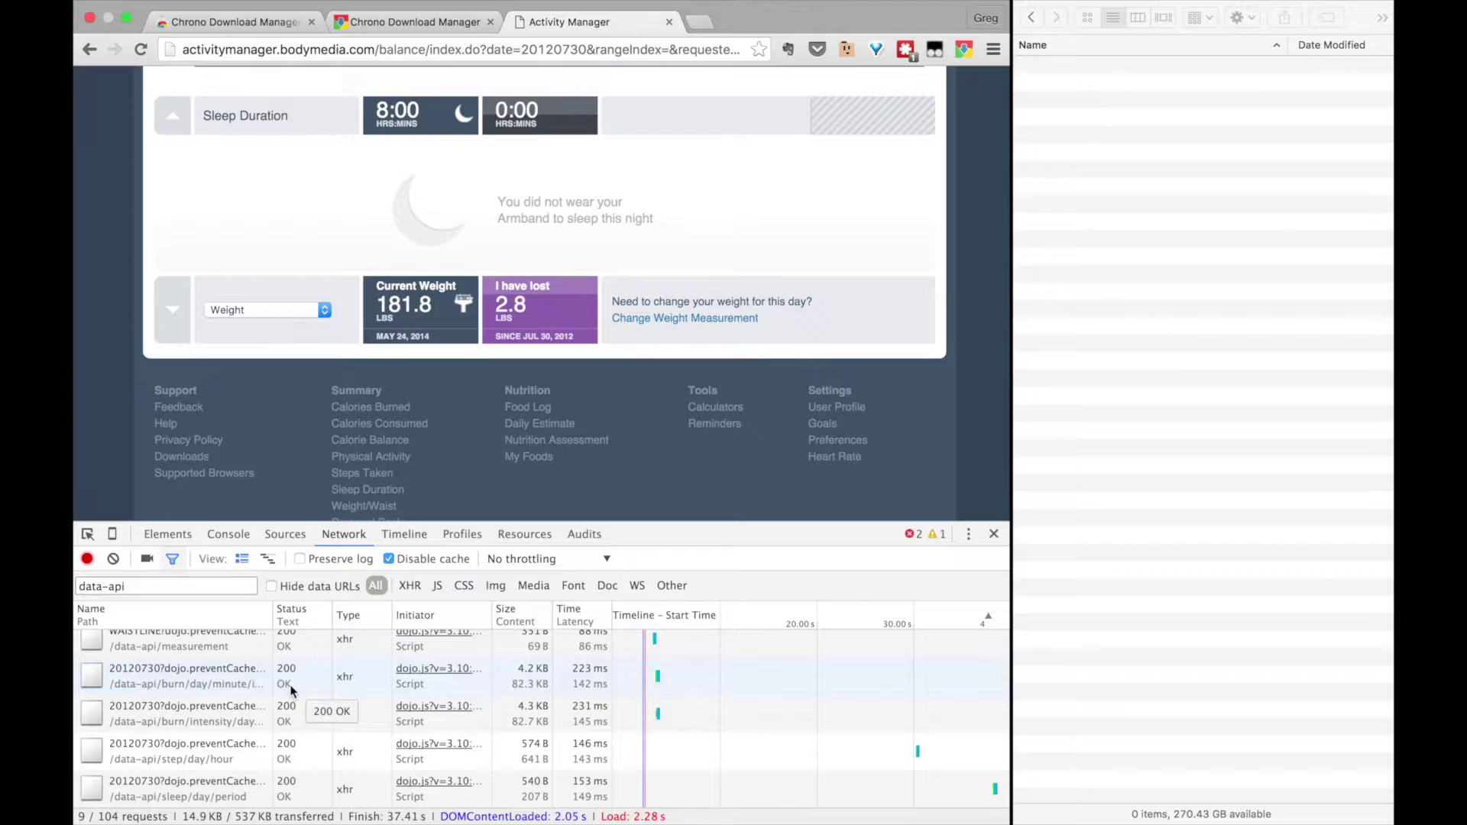
{"action": "scroll", "coordinate": [252, 686], "scroll_direction": "down", "scroll_amount": 2}
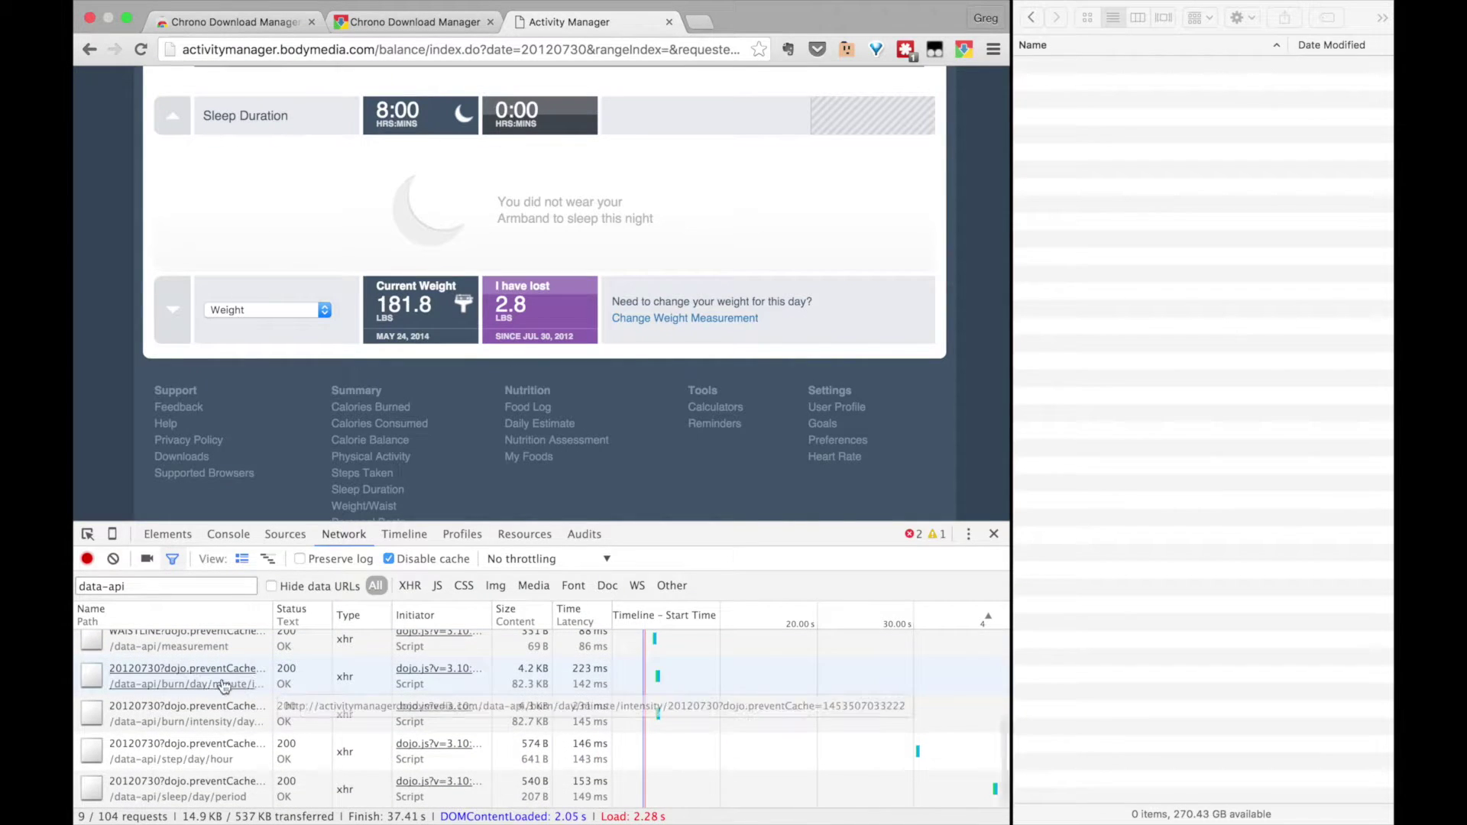
{"action": "right_click", "coordinate": [212, 682]}
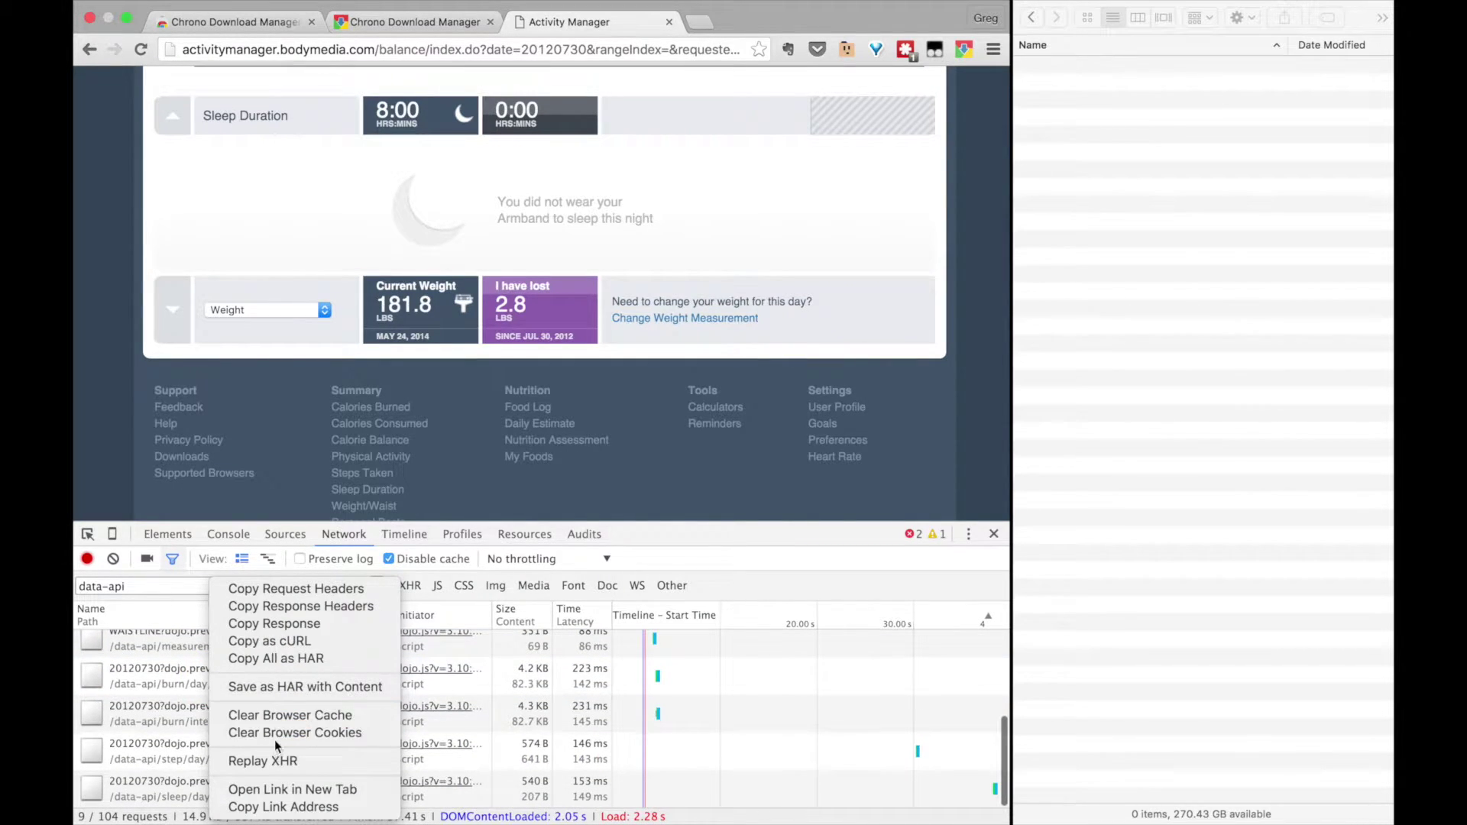
{"action": "left_click", "coordinate": [288, 809]}
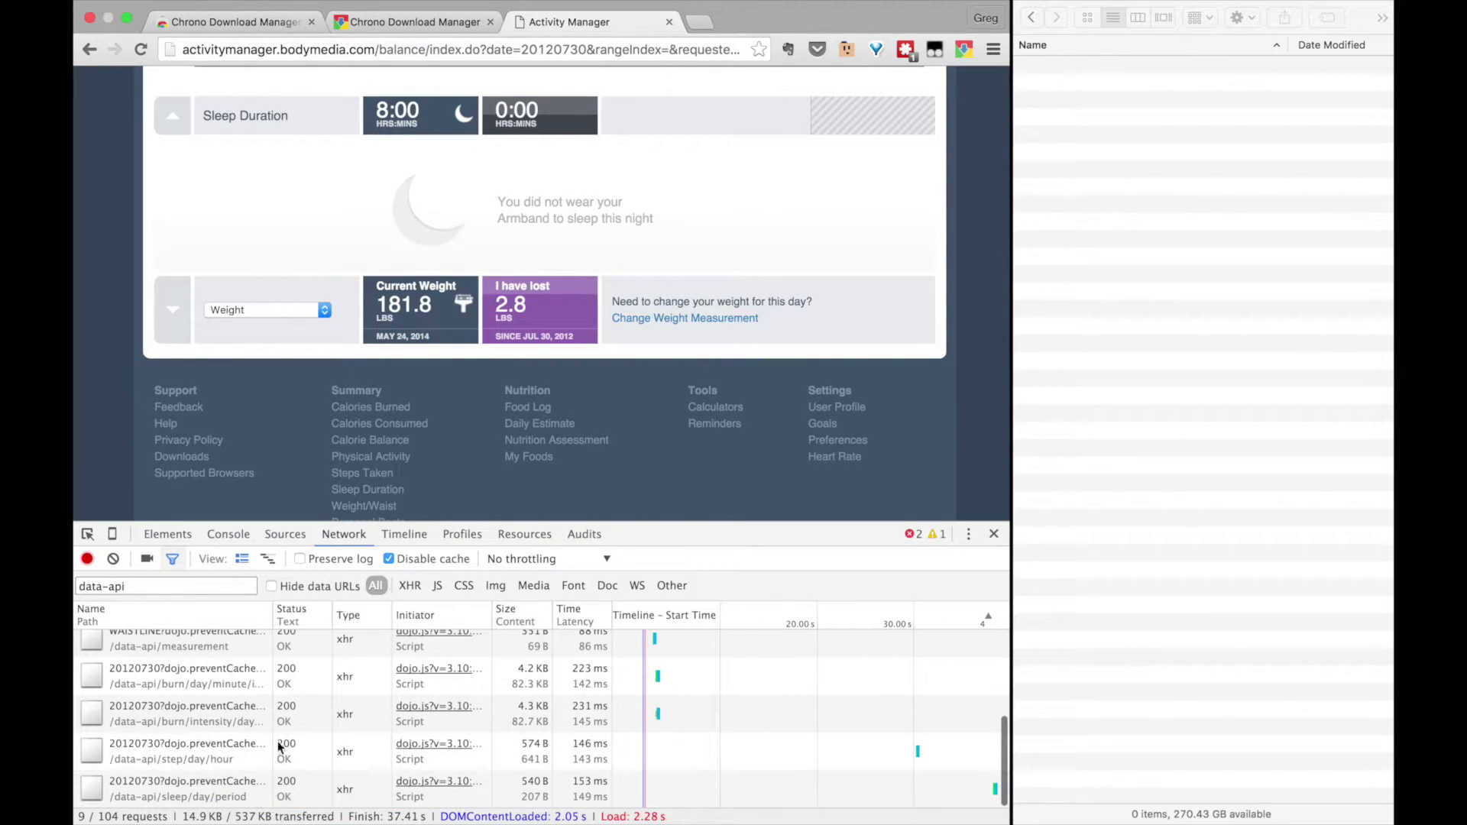
Create a new Chrono task with the burn URL's date edited to 201207[30:31]
{"action": "left_click", "coordinate": [397, 31]}
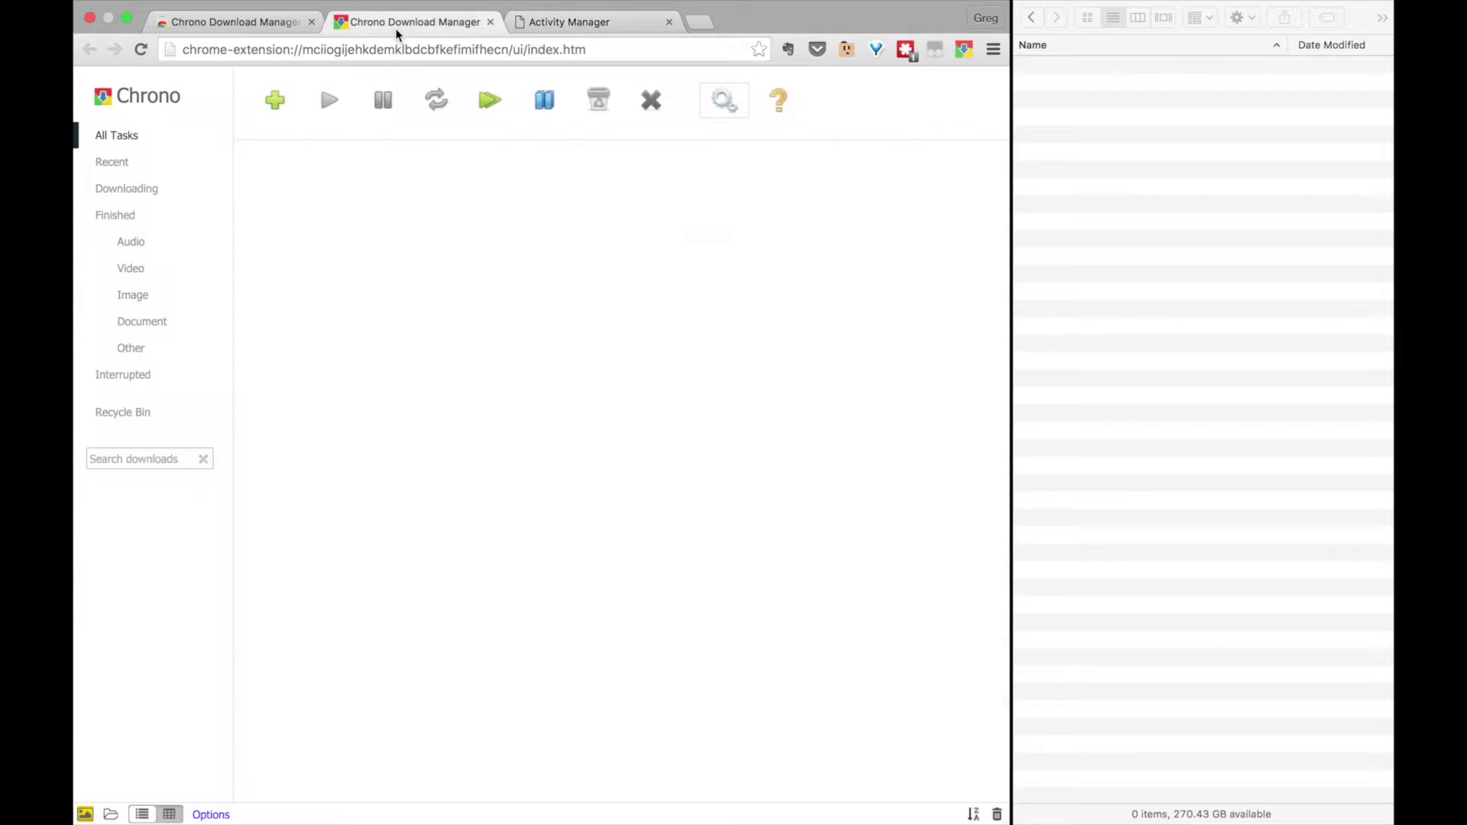
{"action": "left_click", "coordinate": [280, 107]}
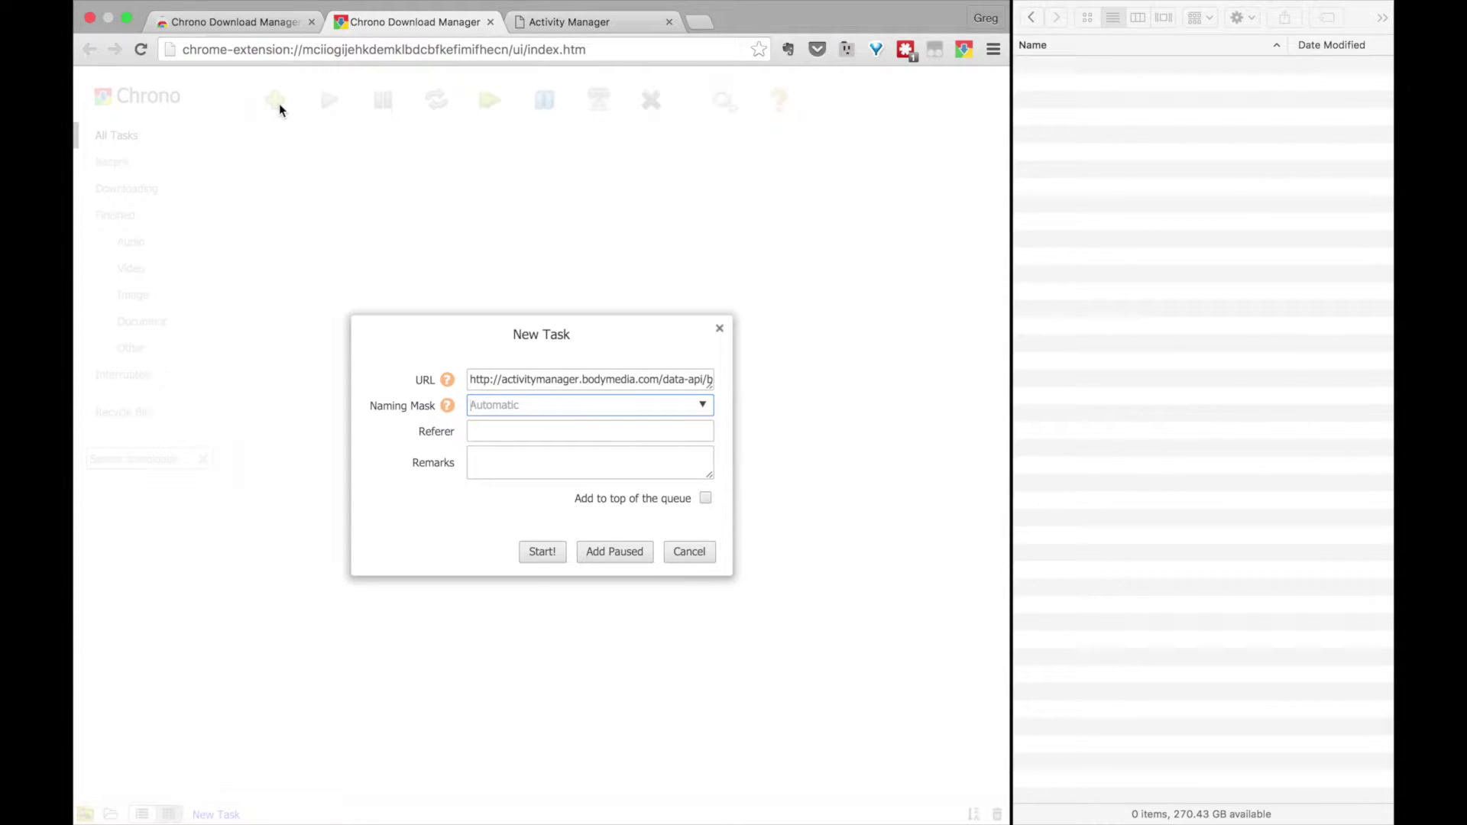
{"action": "left_click", "coordinate": [599, 383]}
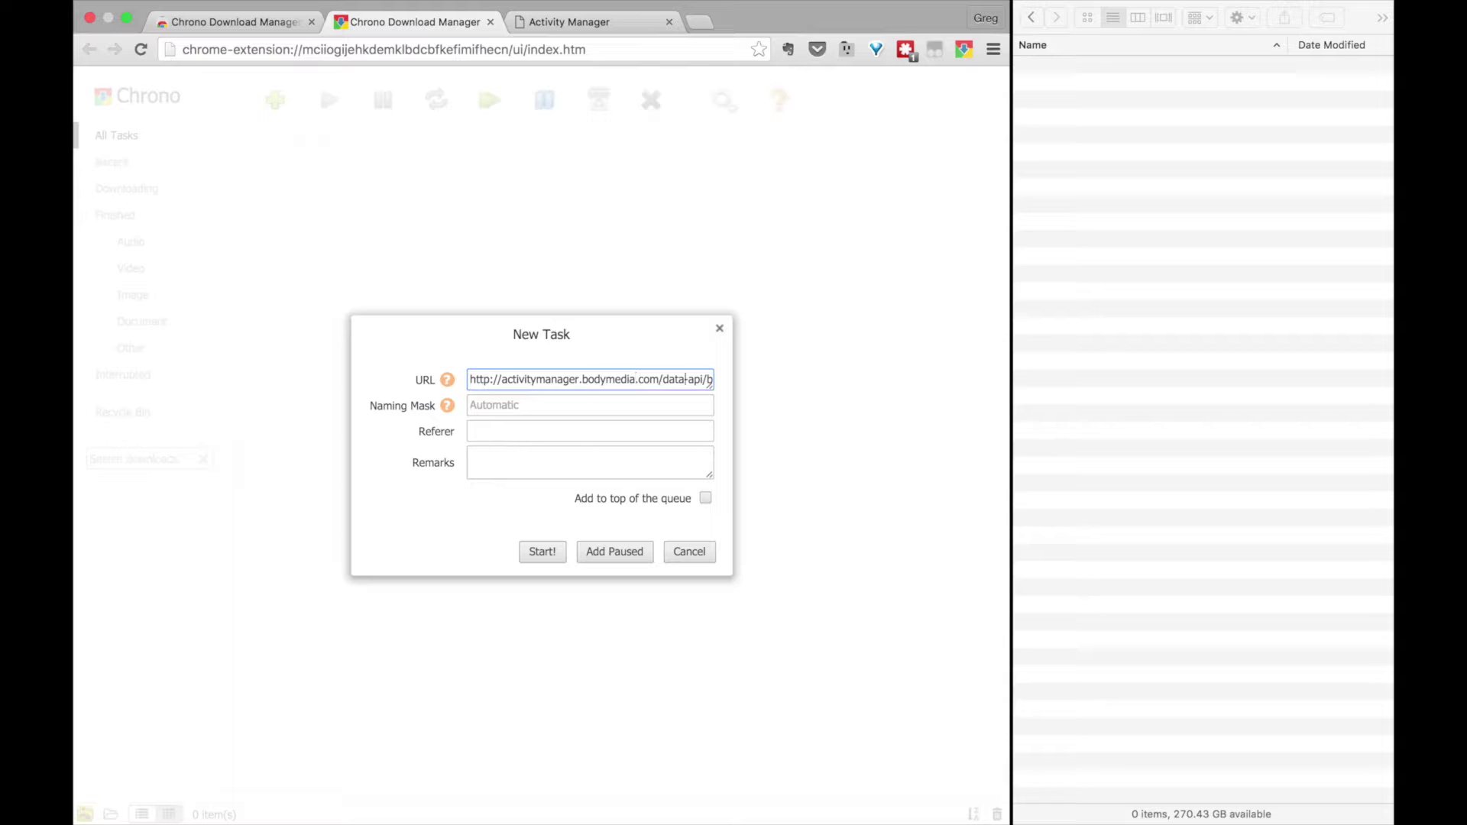
{"action": "key", "text": "End"}
{"action": "key", "text": "Right"}
{"action": "key", "text": "Right"}
{"action": "key", "text": "Right"}
{"action": "key", "text": "Right"}
{"action": "key", "text": "Right"}
{"action": "key", "text": "Right"}
{"action": "key", "text": "Right"}
{"action": "key", "text": "Right"}
{"action": "key", "text": "Right"}
{"action": "key", "text": "Right"}
{"action": "key", "text": "Right"}
{"action": "key", "text": "Right"}
{"action": "key", "text": "Right"}
{"action": "key", "text": "Right"}
{"action": "key", "text": "Right"}
{"action": "key", "text": "Right"}
{"action": "key", "text": "Right"}
{"action": "key", "text": "Right"}
{"action": "key", "text": "Right"}
{"action": "key", "text": "Right"}
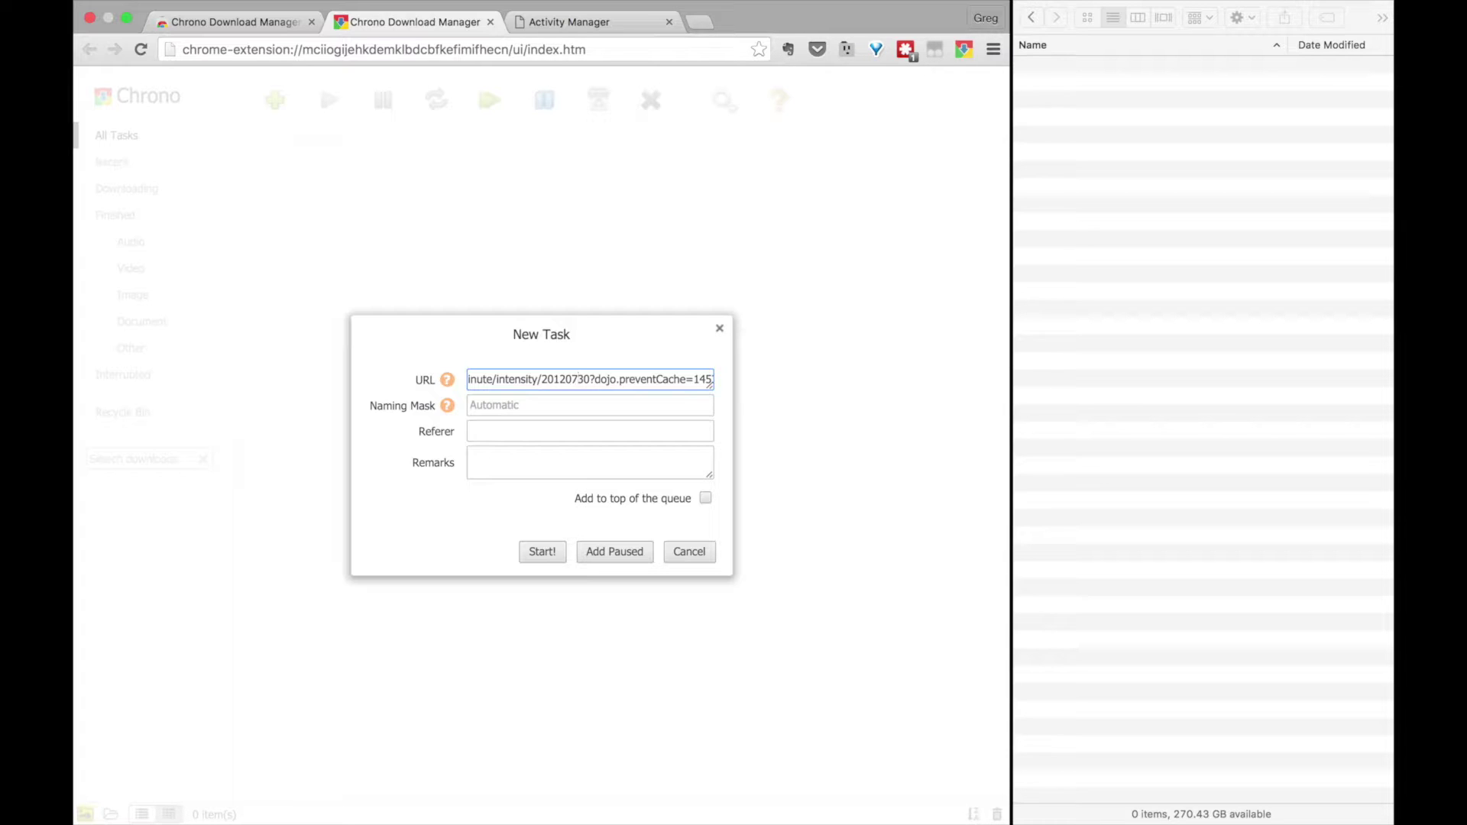
{"action": "left_click", "coordinate": [579, 380]}
{"action": "type", "text": ":"}
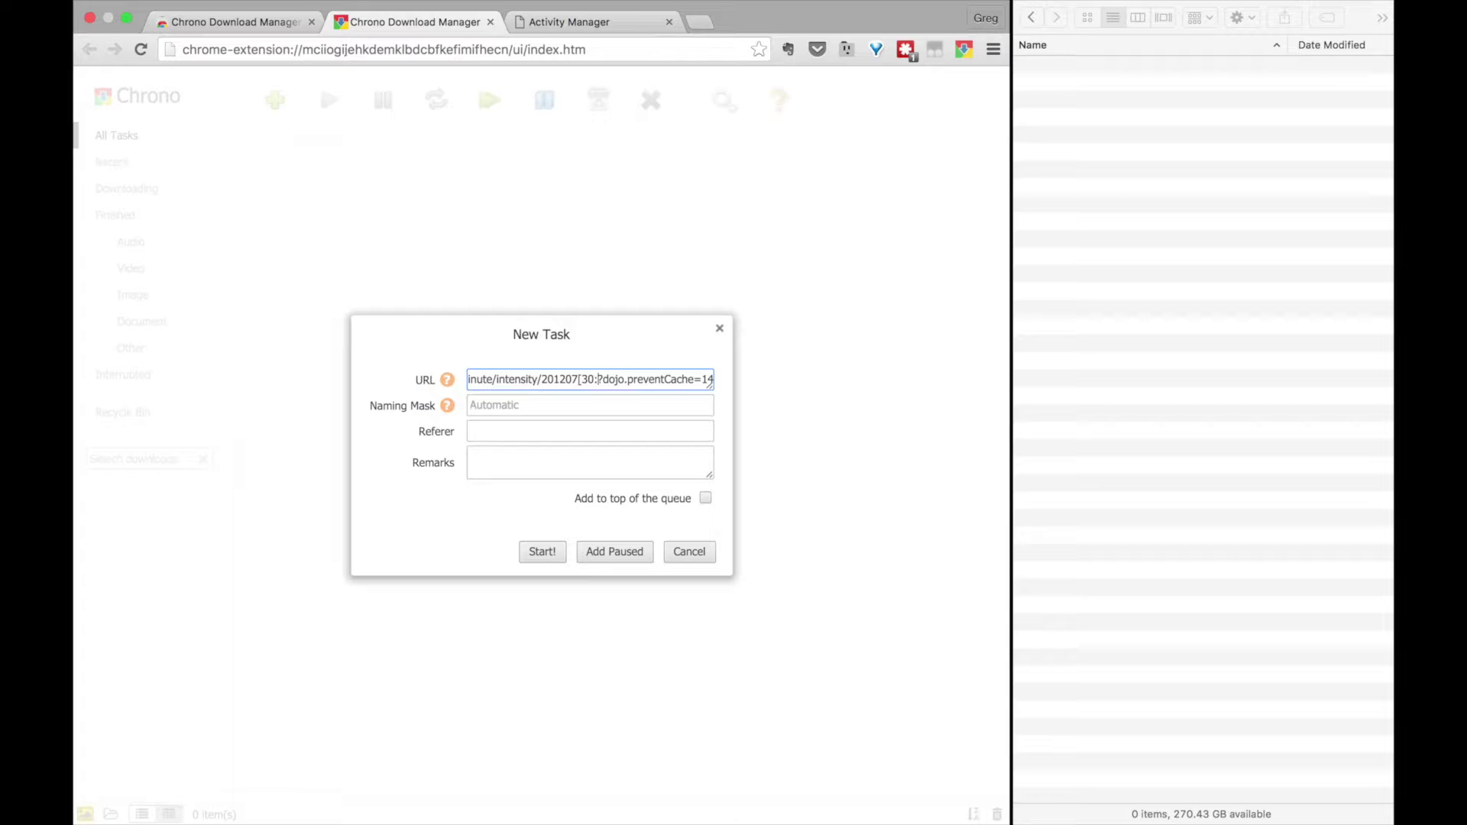
{"action": "type", "text": "31]"}
Start and confirm the batch download, then return to the Activity Manager page
{"action": "left_click", "coordinate": [542, 552]}
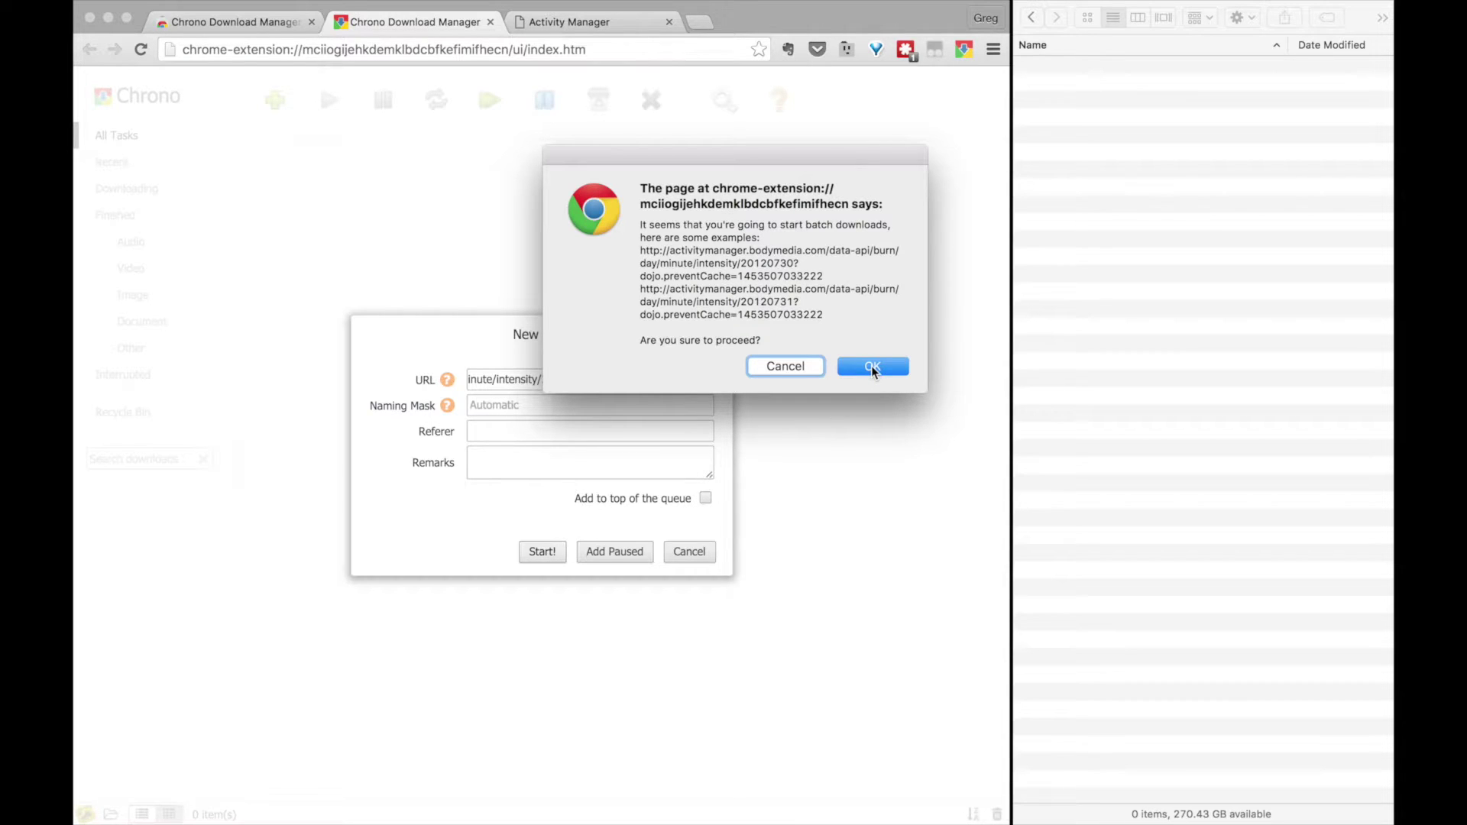
{"action": "left_click", "coordinate": [872, 368]}
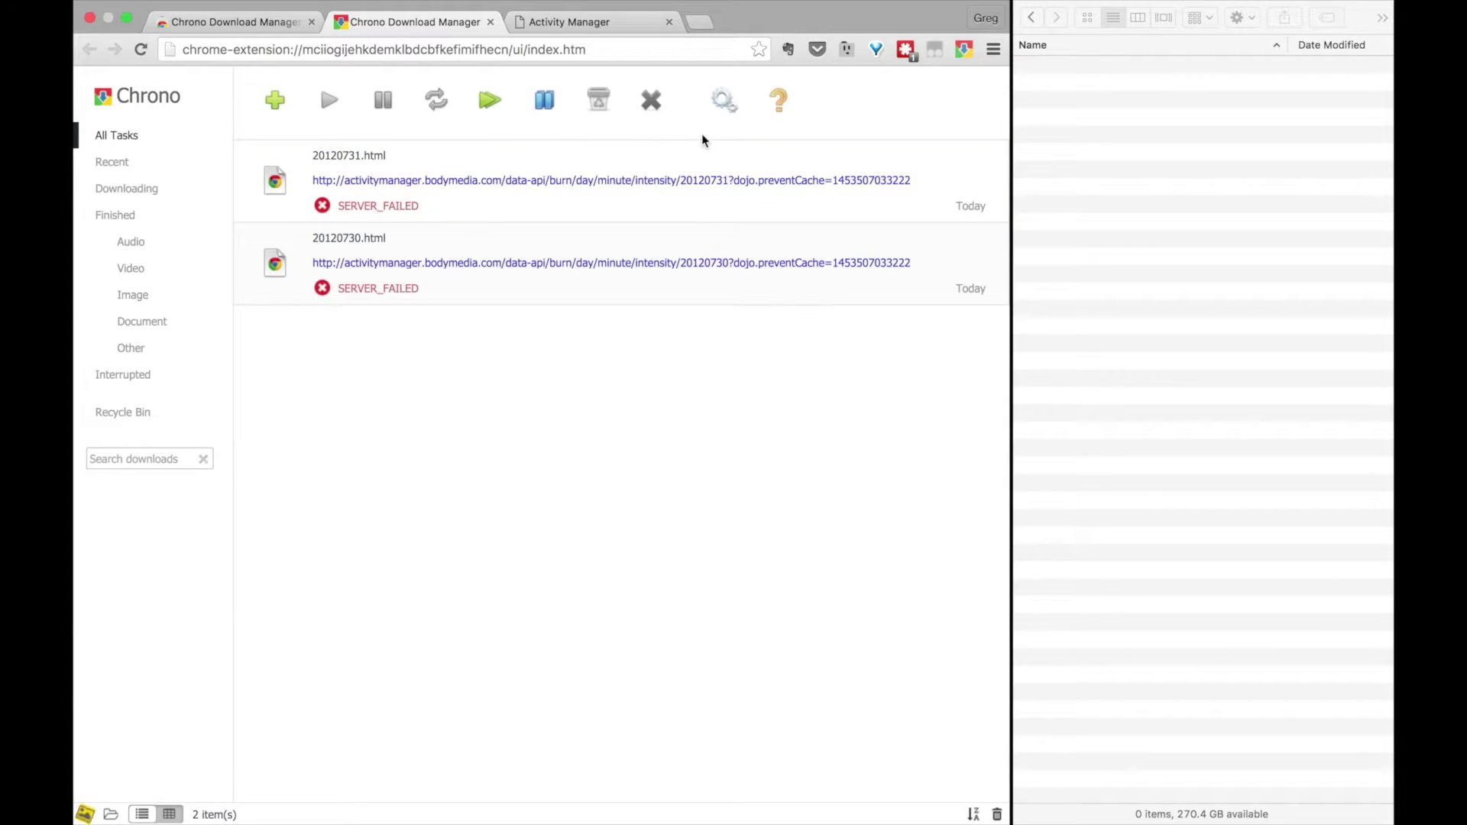
{"action": "key", "text": "ctrl+Tab"}
Reload Activity Manager through the BodyMedia account menu, then switch to the Chrono store listing
{"action": "scroll", "coordinate": [704, 259], "scroll_direction": "up", "scroll_amount": 15}
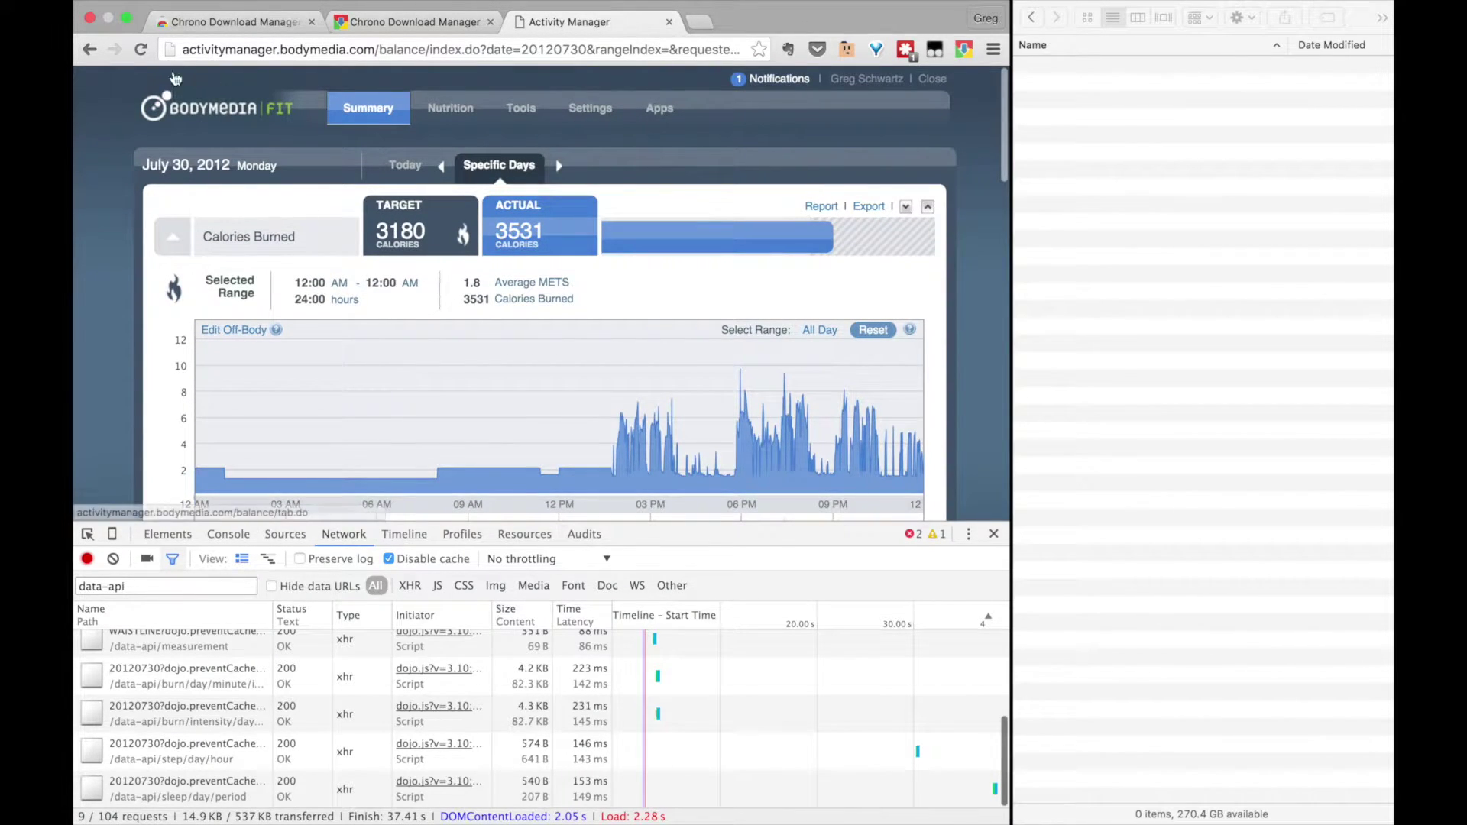
{"action": "left_click", "coordinate": [142, 51]}
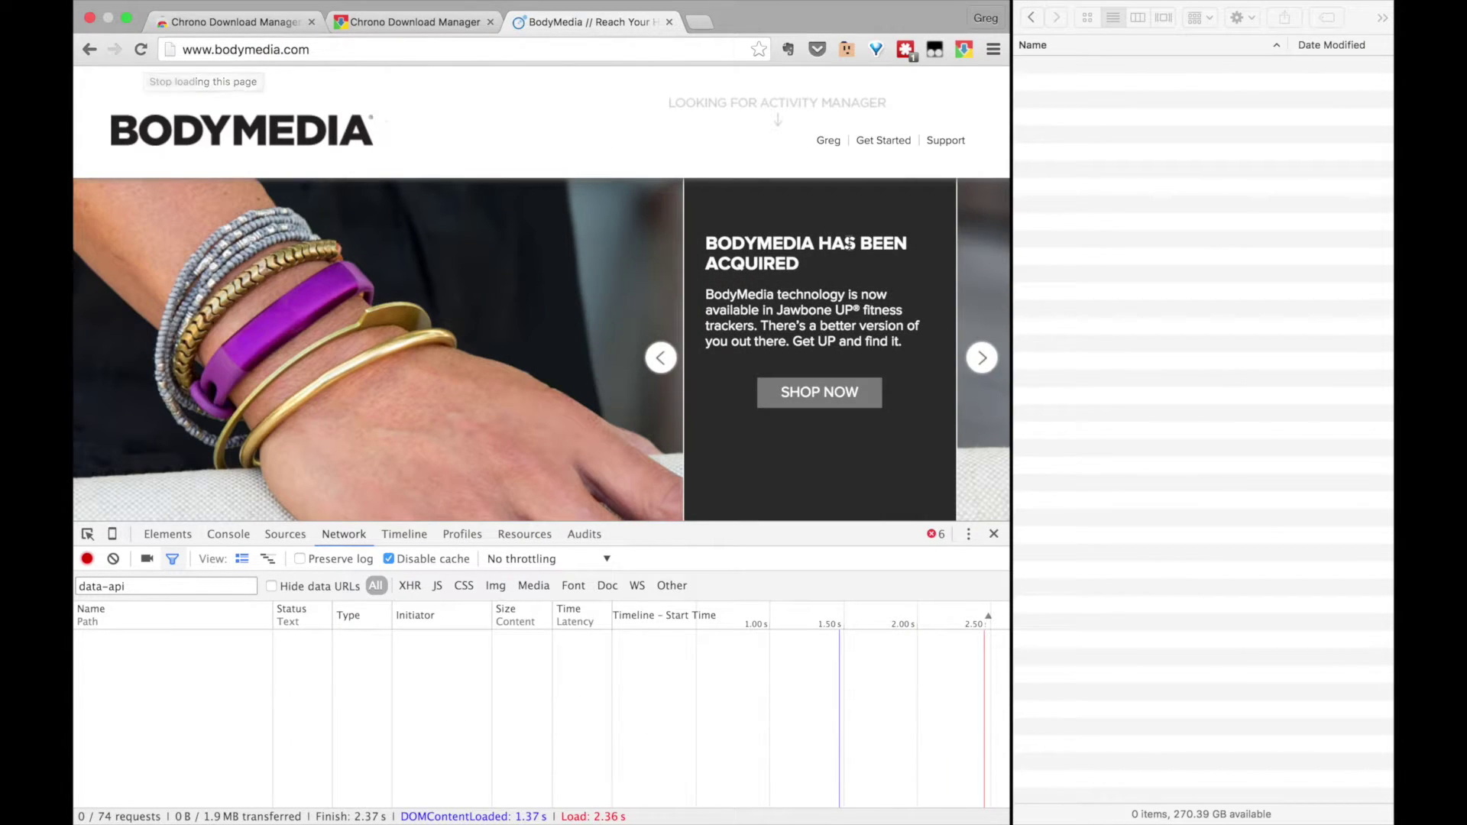
{"action": "left_click", "coordinate": [828, 142]}
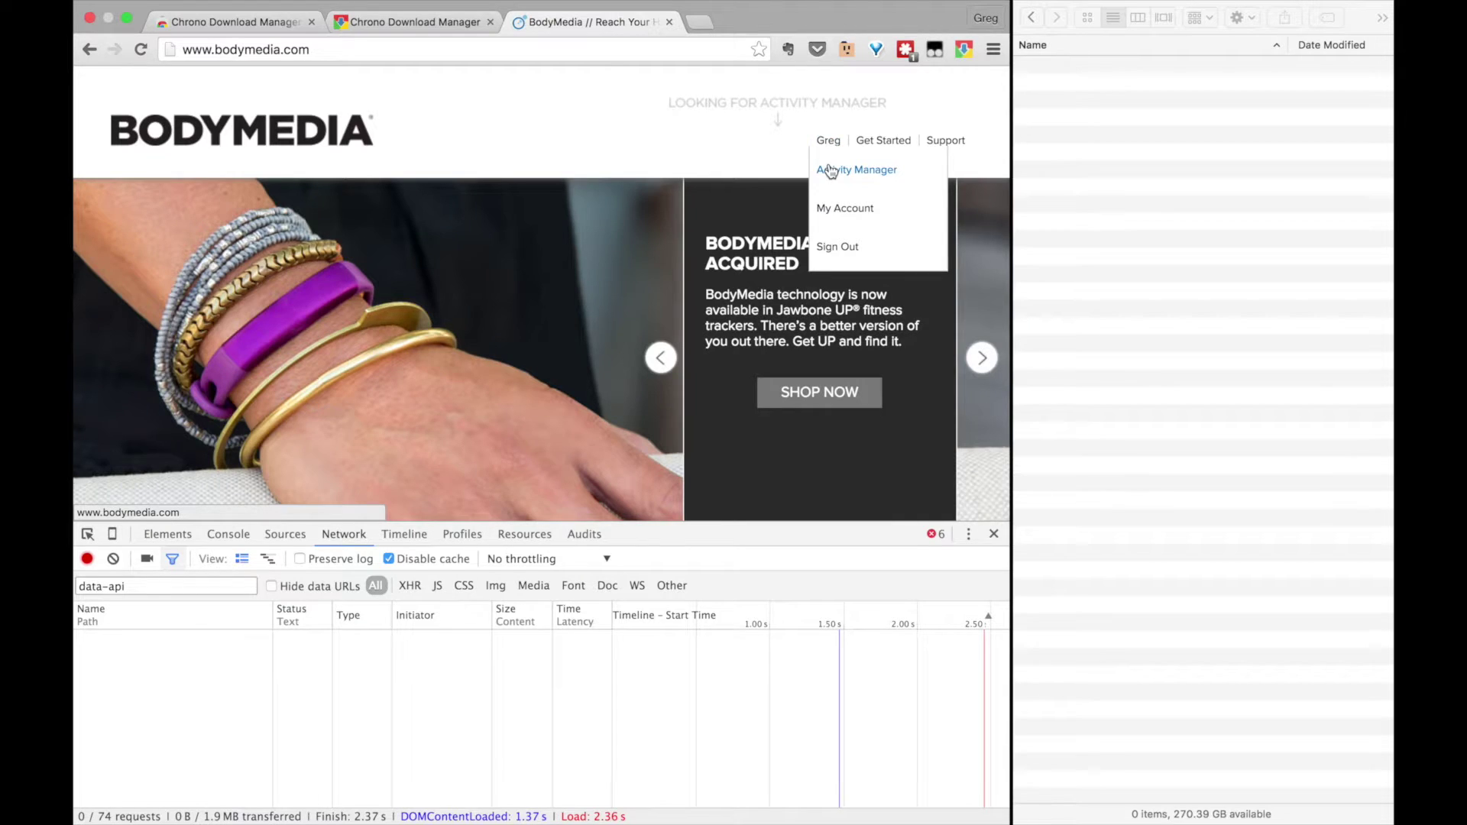
{"action": "left_click", "coordinate": [832, 172]}
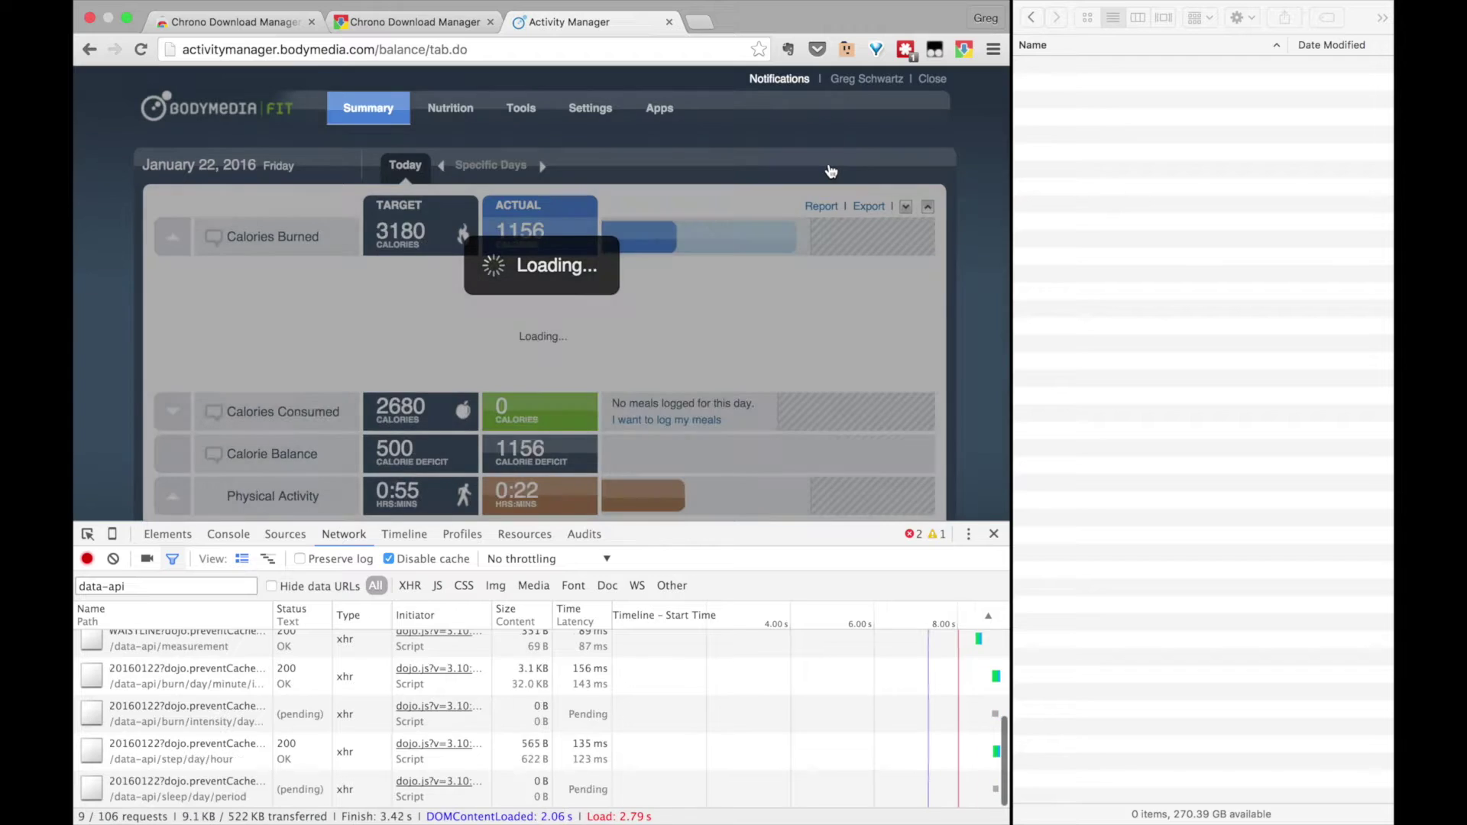
{"action": "key", "text": "ctrl+Tab"}
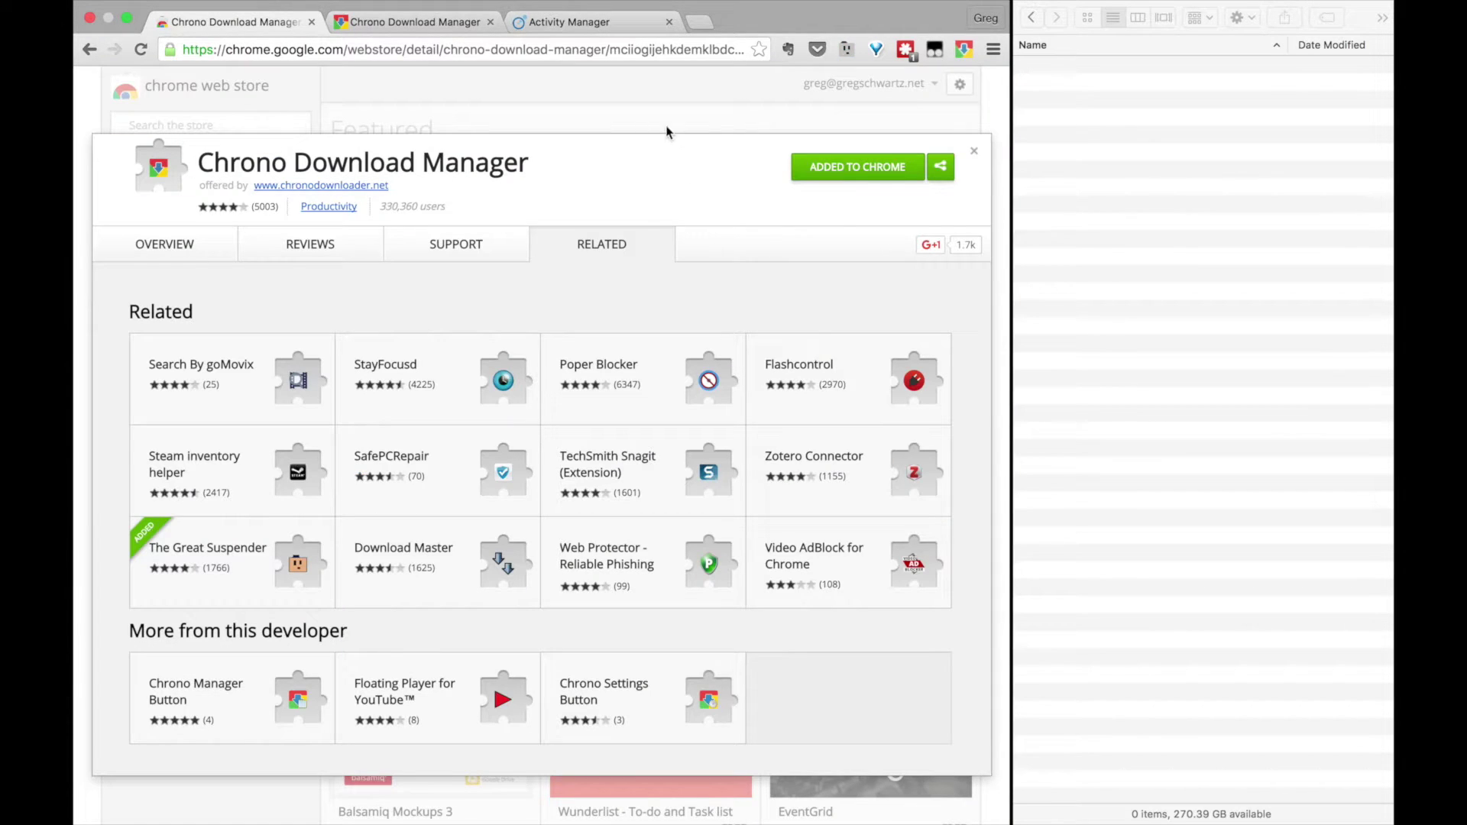
Close the store page and restart both failed downloads together
{"action": "left_click", "coordinate": [312, 21]}
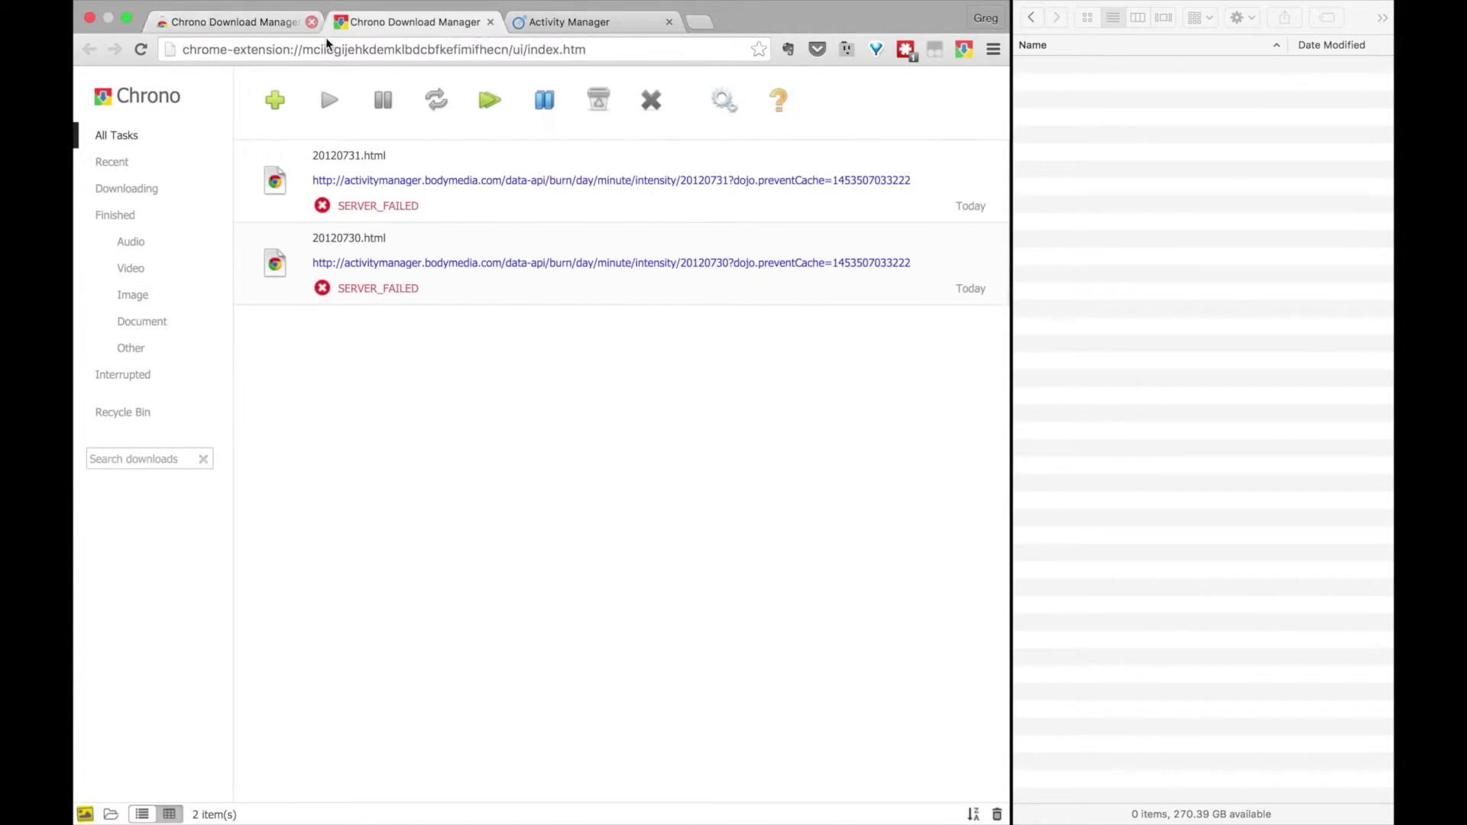
{"action": "left_click", "coordinate": [582, 204]}
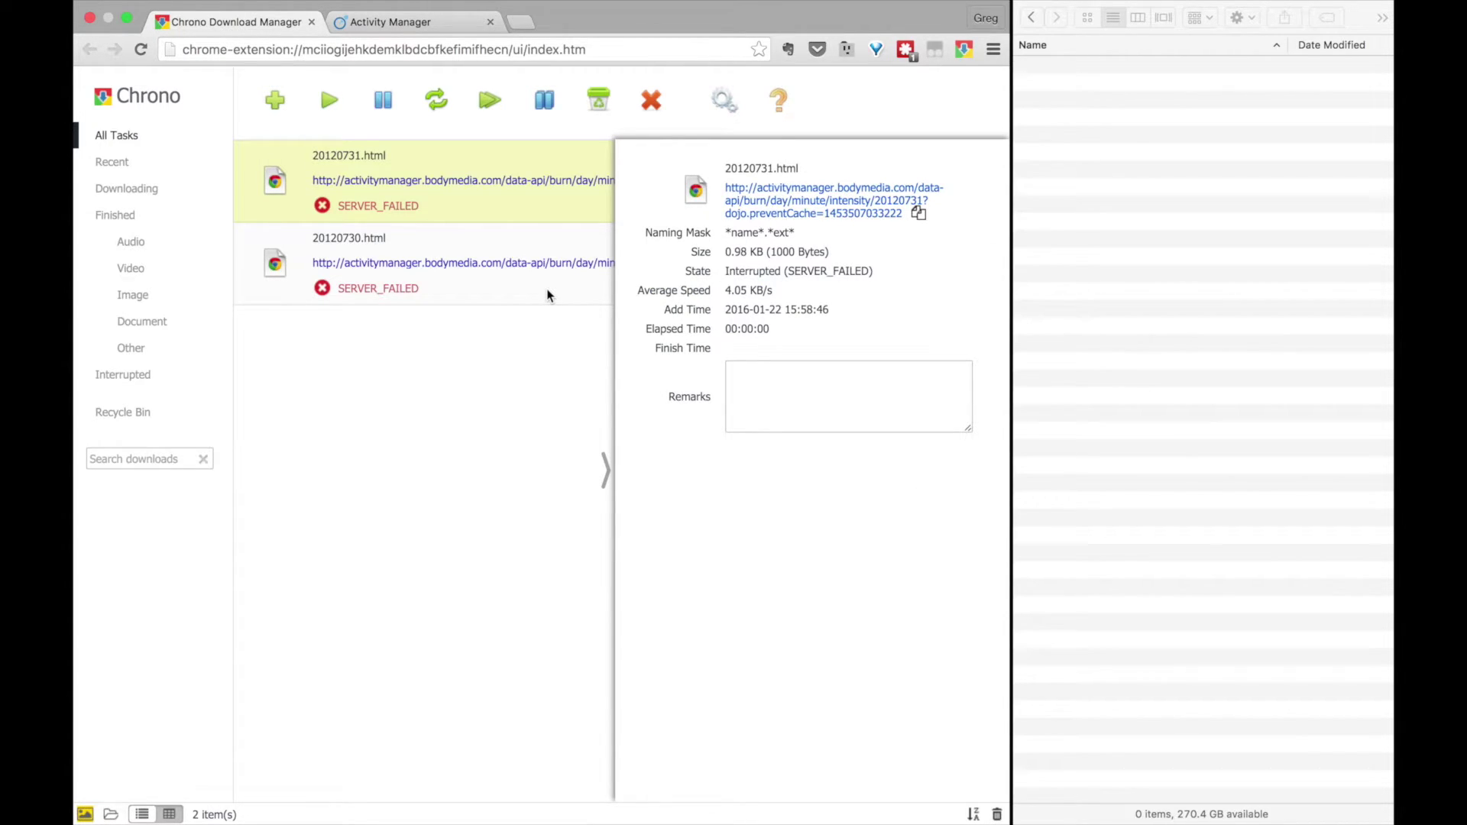
{"action": "key", "text": "super+a"}
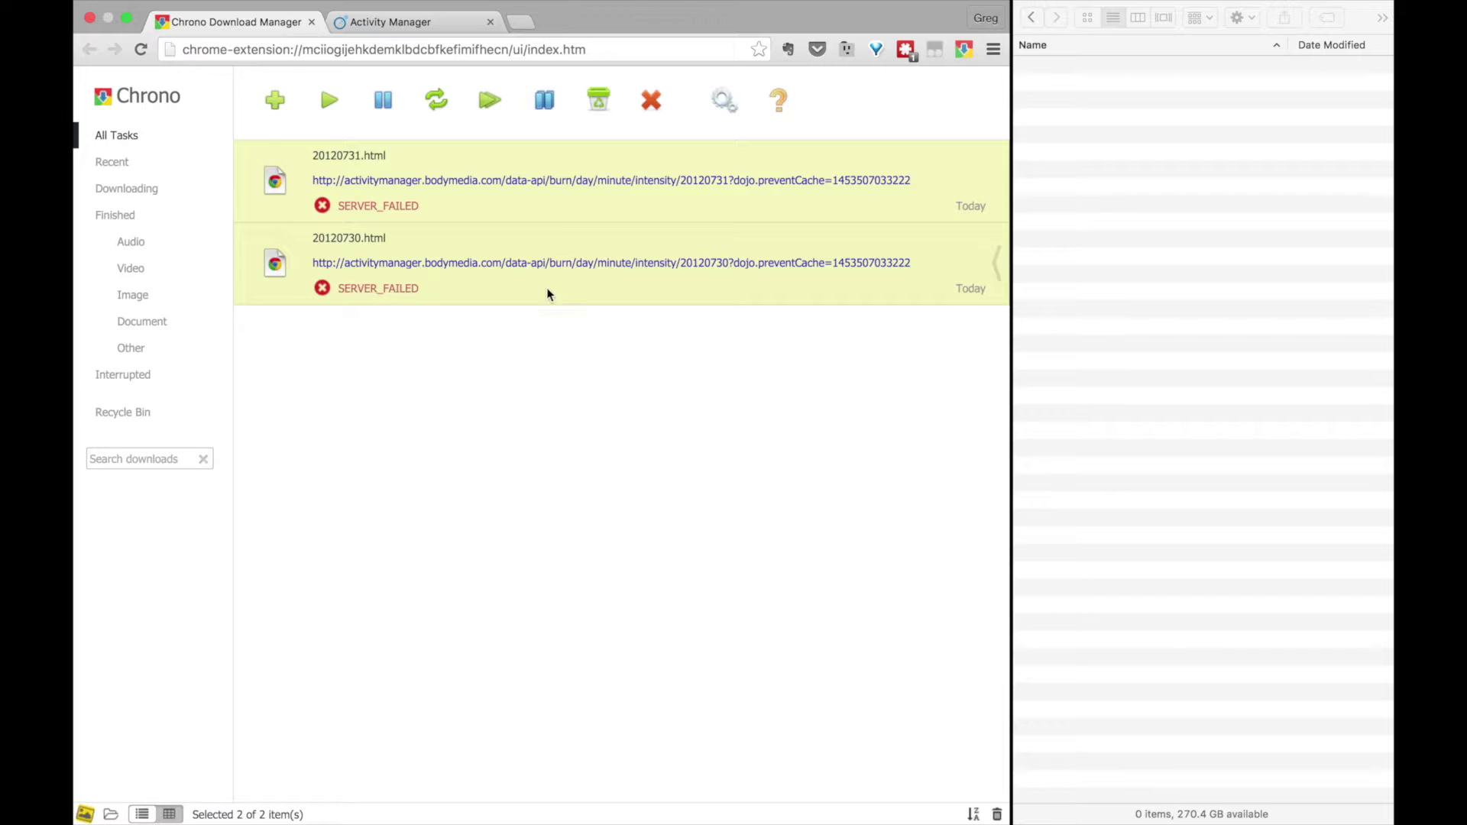
{"action": "left_click", "coordinate": [435, 107]}
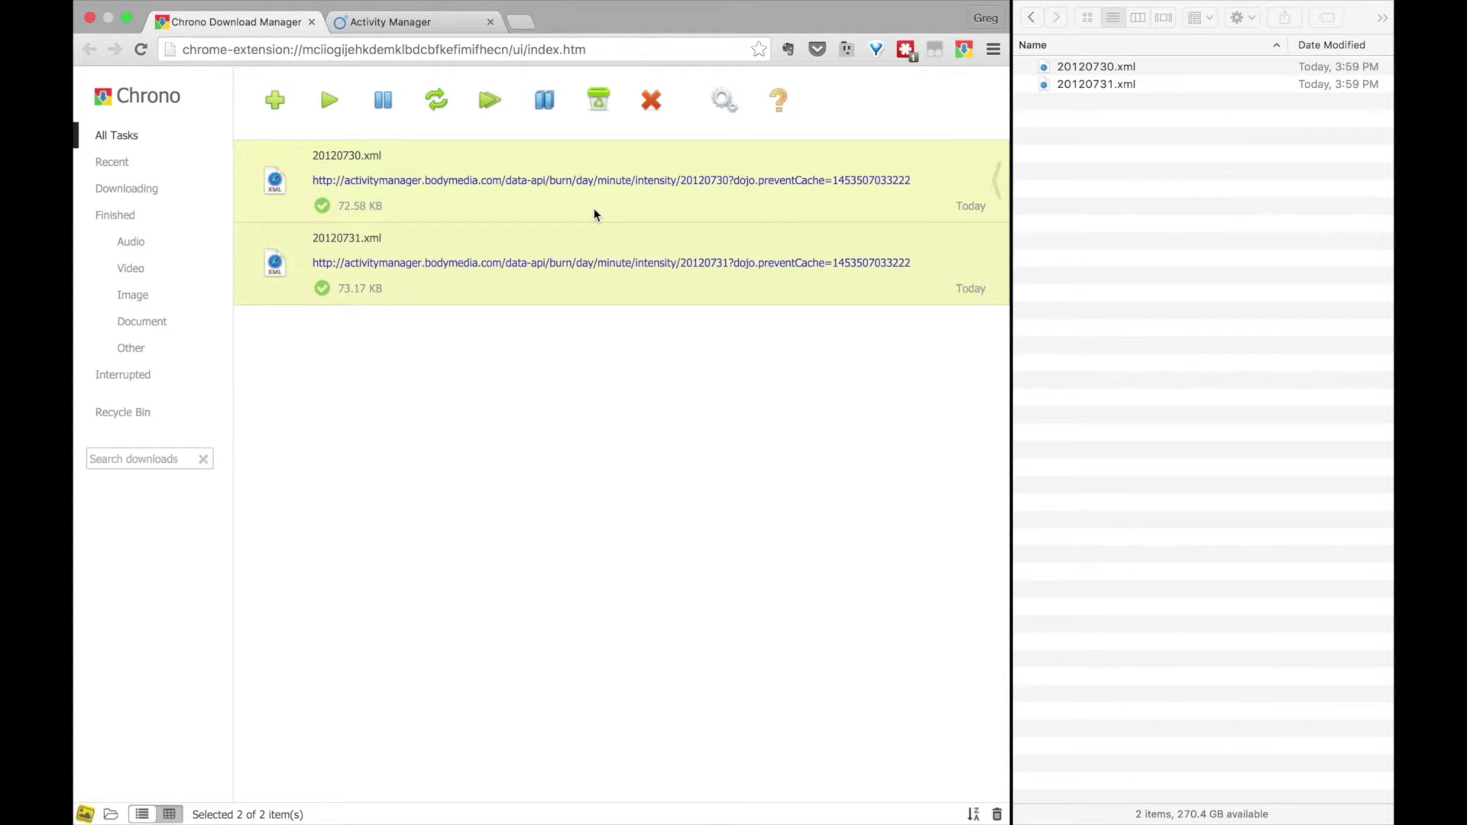
Clear the finished downloads and begin a new Chrono task at its address field
{"action": "left_click", "coordinate": [595, 108]}
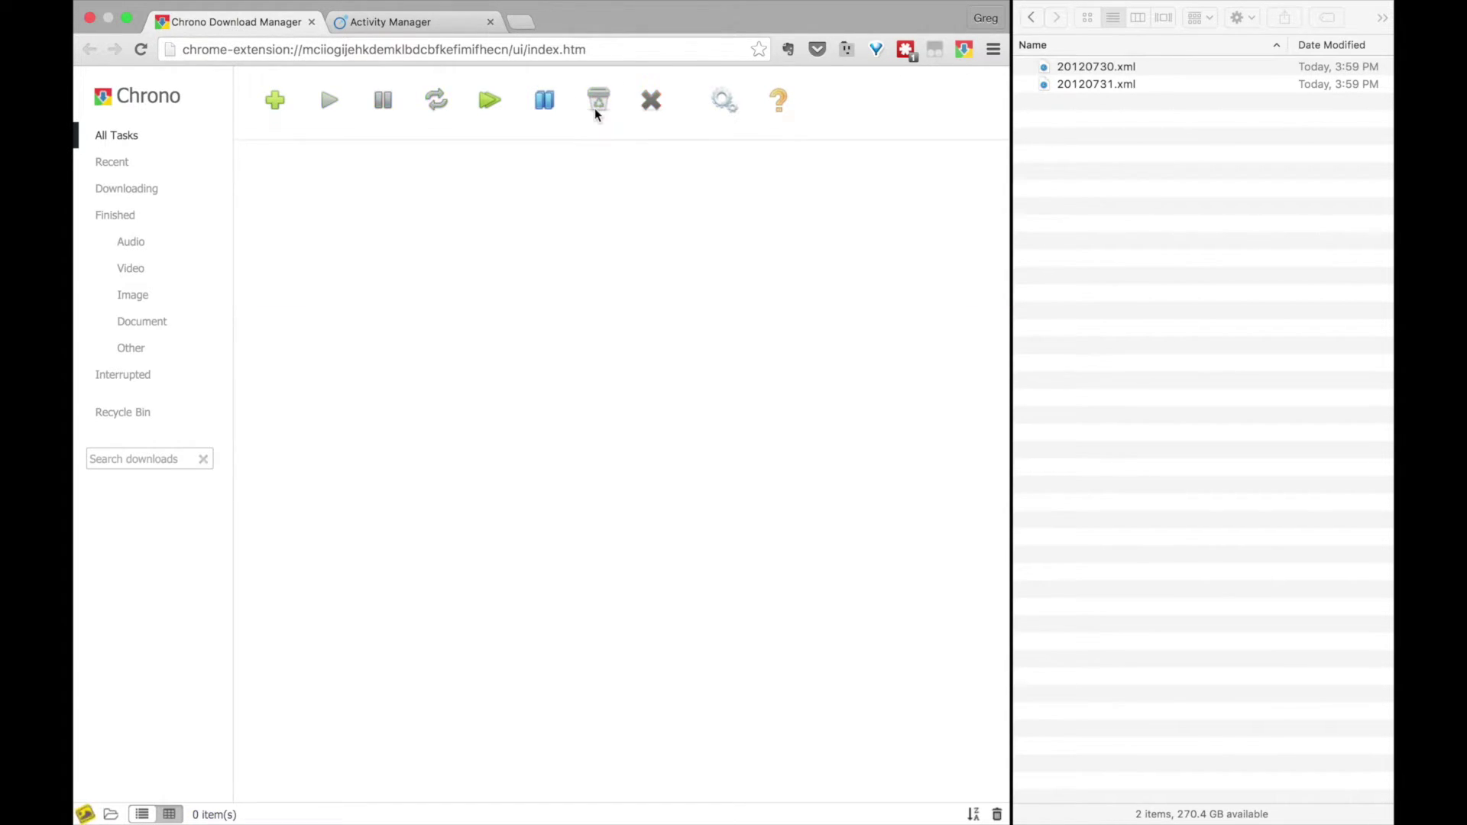
{"action": "left_click", "coordinate": [275, 100]}
{"action": "left_click", "coordinate": [572, 378]}
Set the URL date range to 2012[08:12][01:30], try starting the batch, then decline it
{"action": "key", "text": "super+Right"}
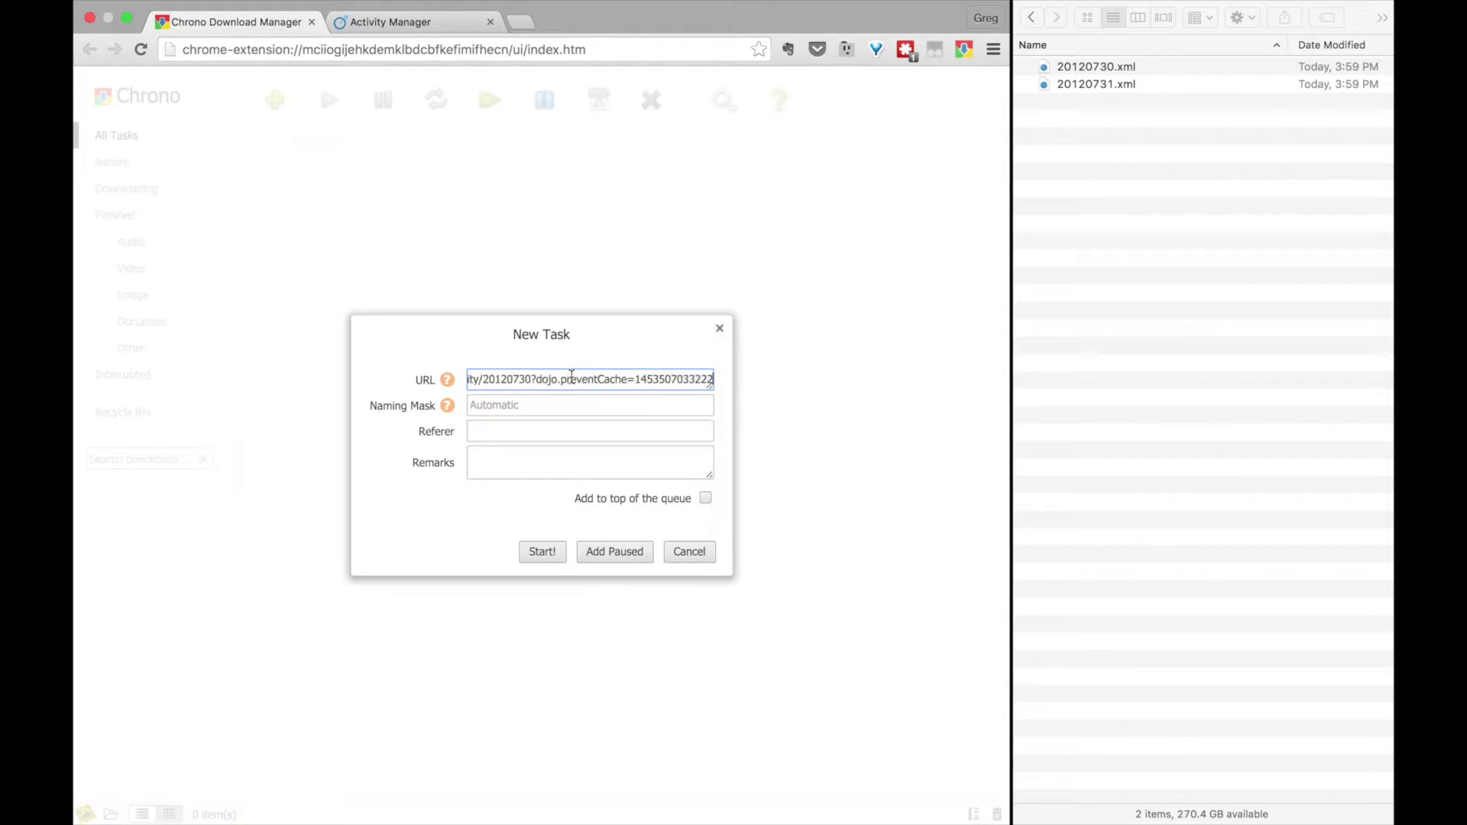
{"action": "left_click", "coordinate": [509, 379]}
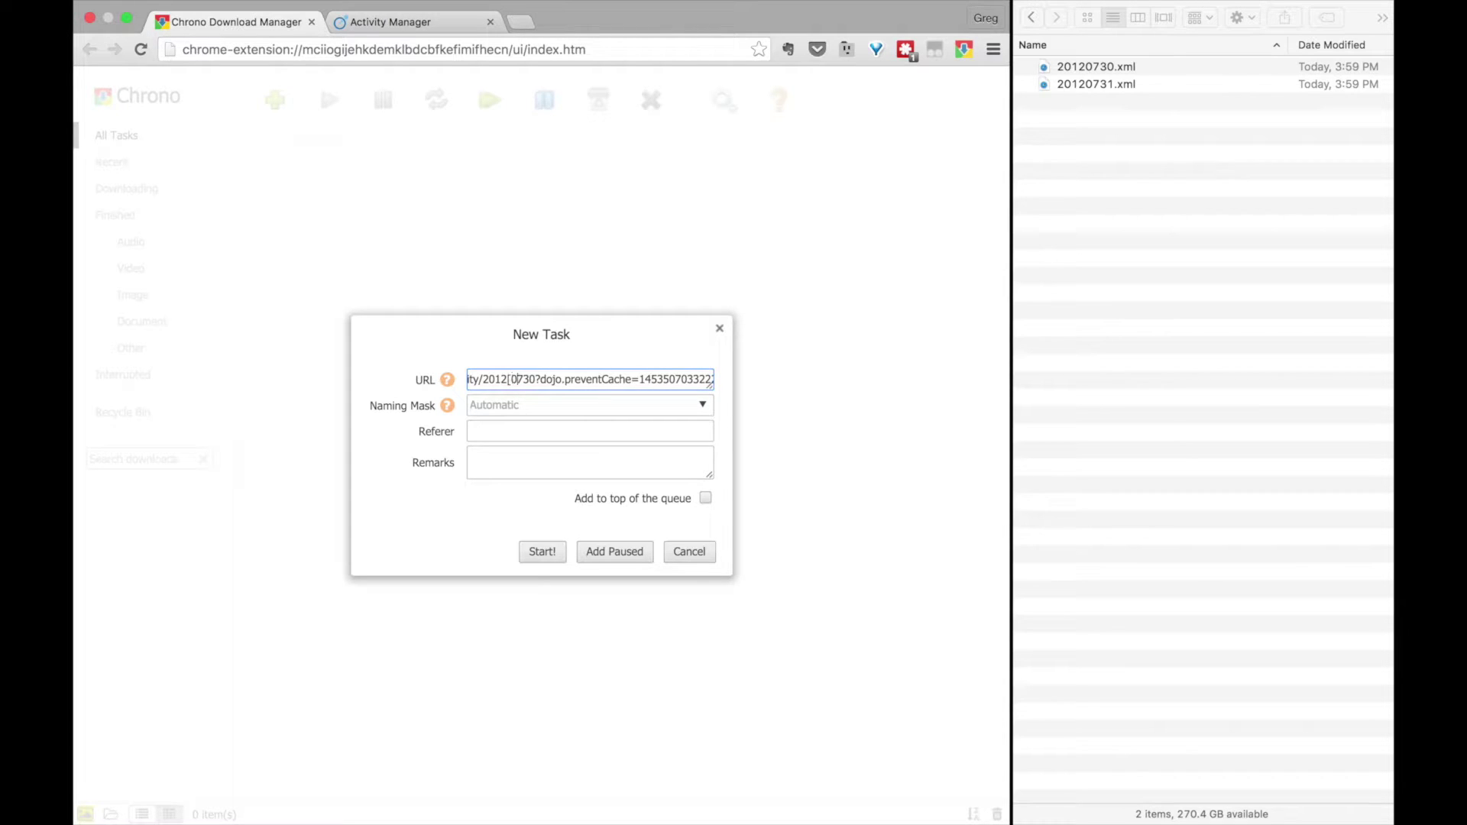
{"action": "key", "text": "Delete"}
{"action": "type", "text": "8:"}
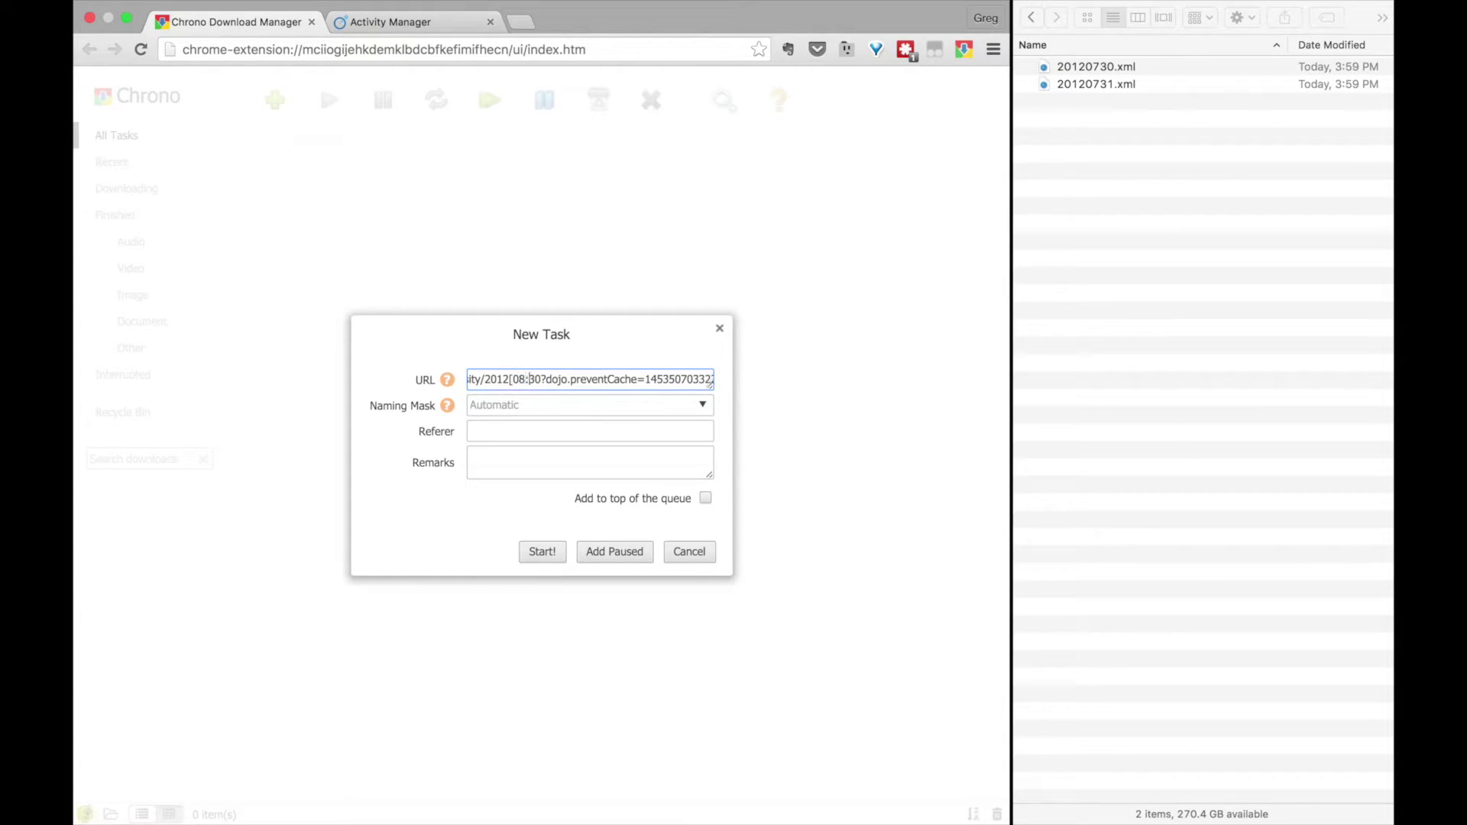
{"action": "type", "text": "12]"}
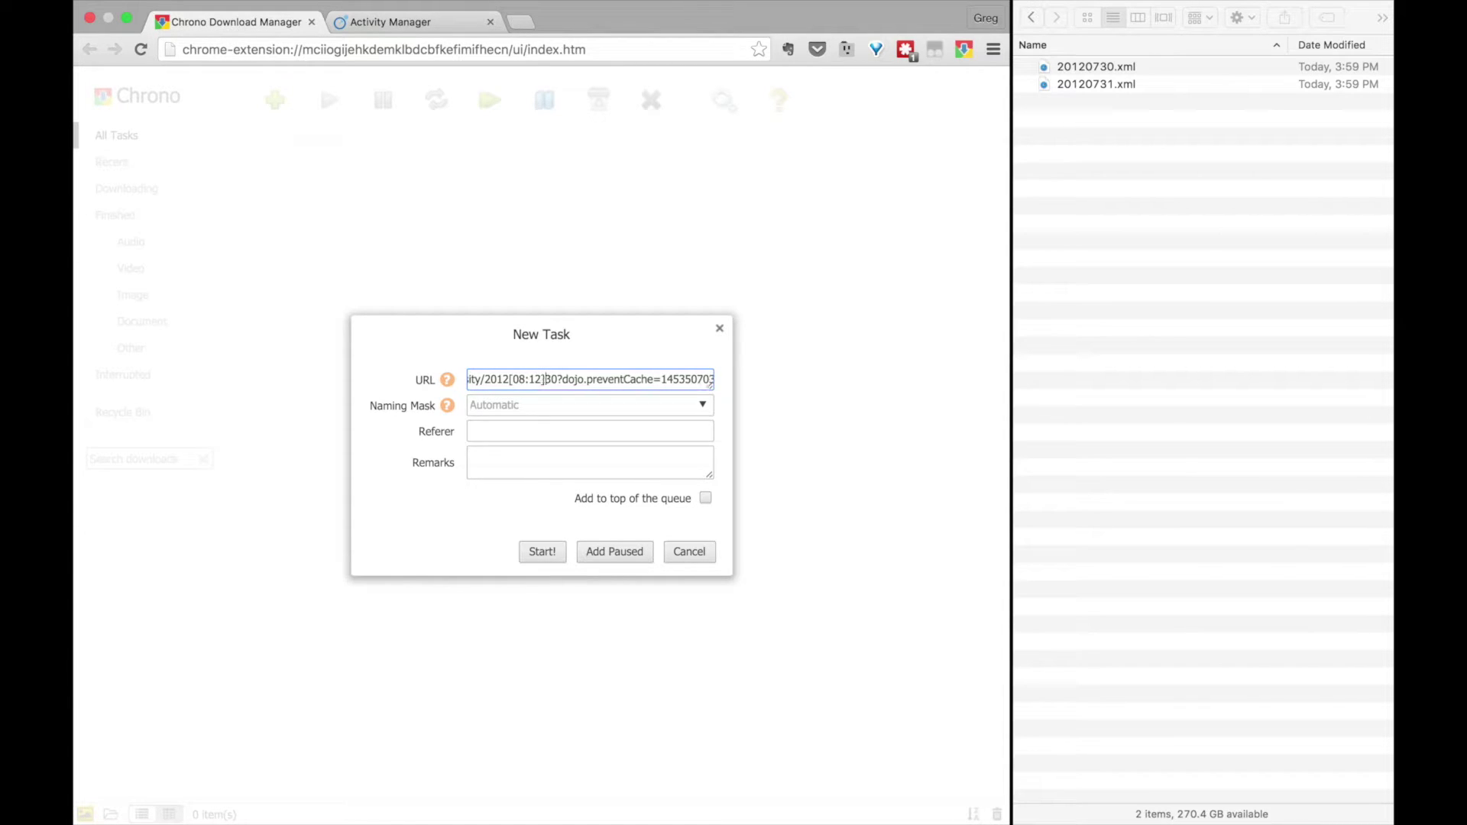
{"action": "type", "text": "["}
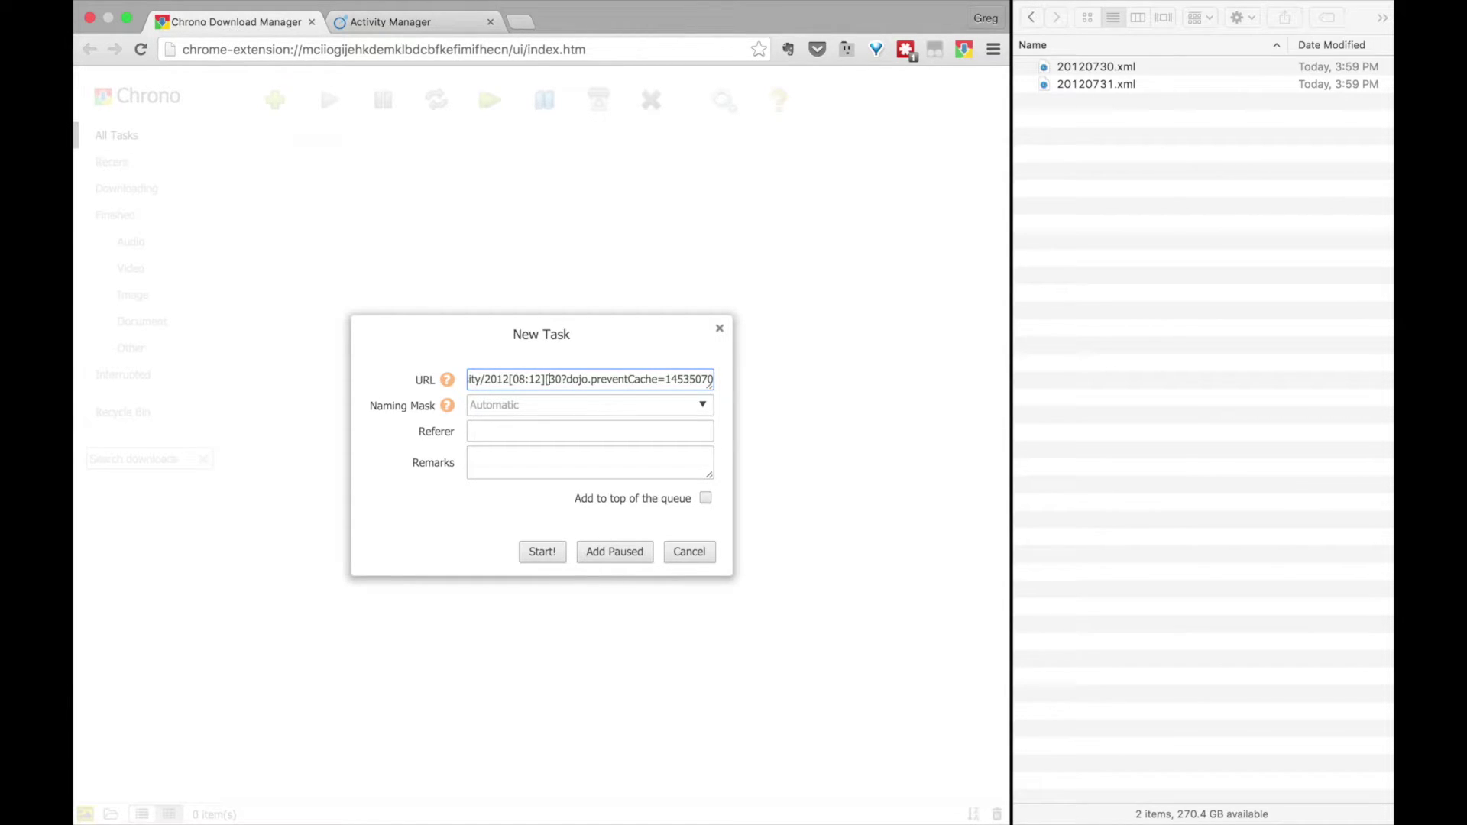
{"action": "type", "text": "01:30"}
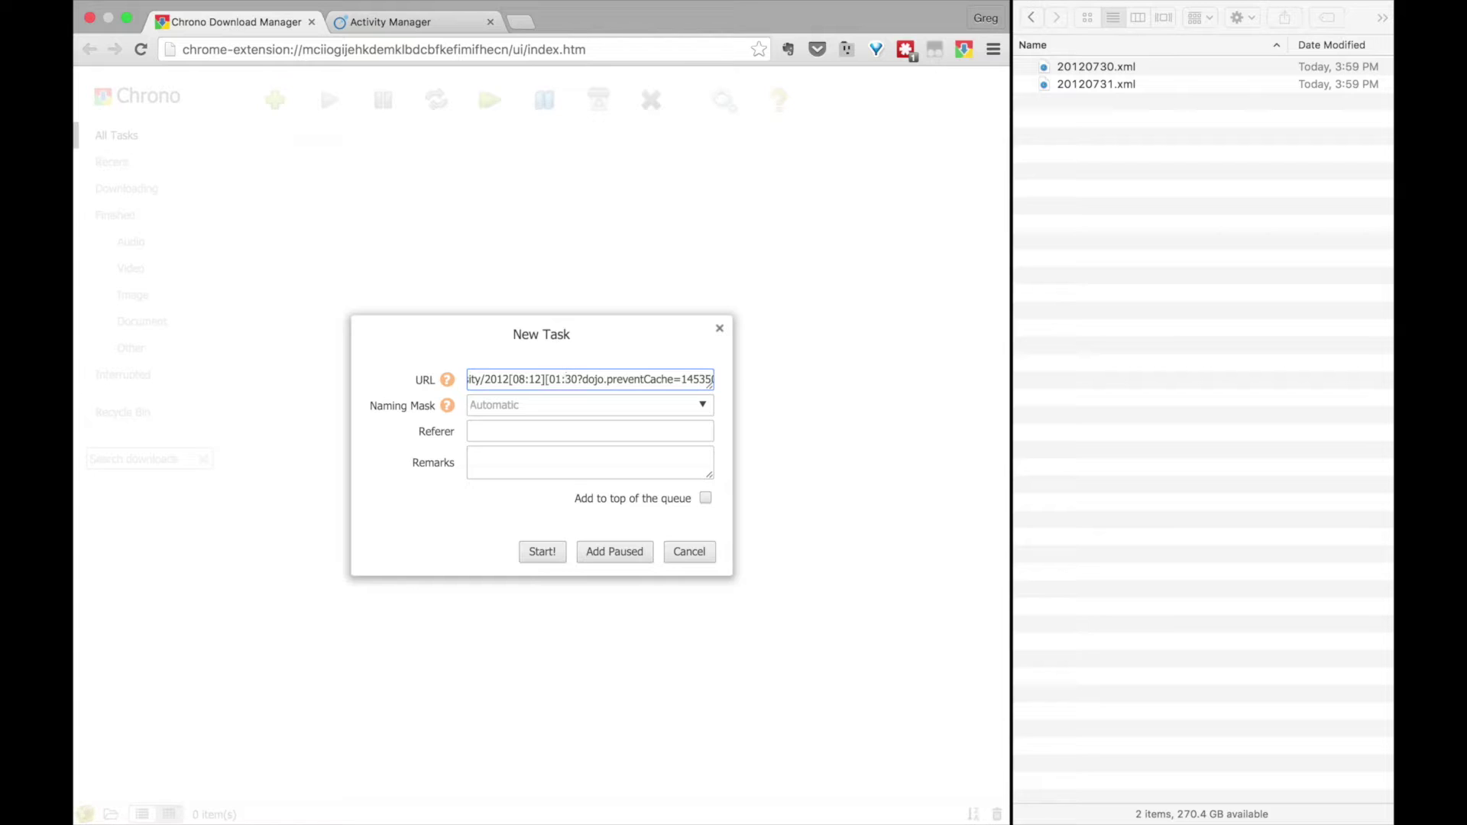
{"action": "type", "text": "]"}
{"action": "triple_click", "coordinate": [572, 379]}
{"action": "key", "text": "Right"}
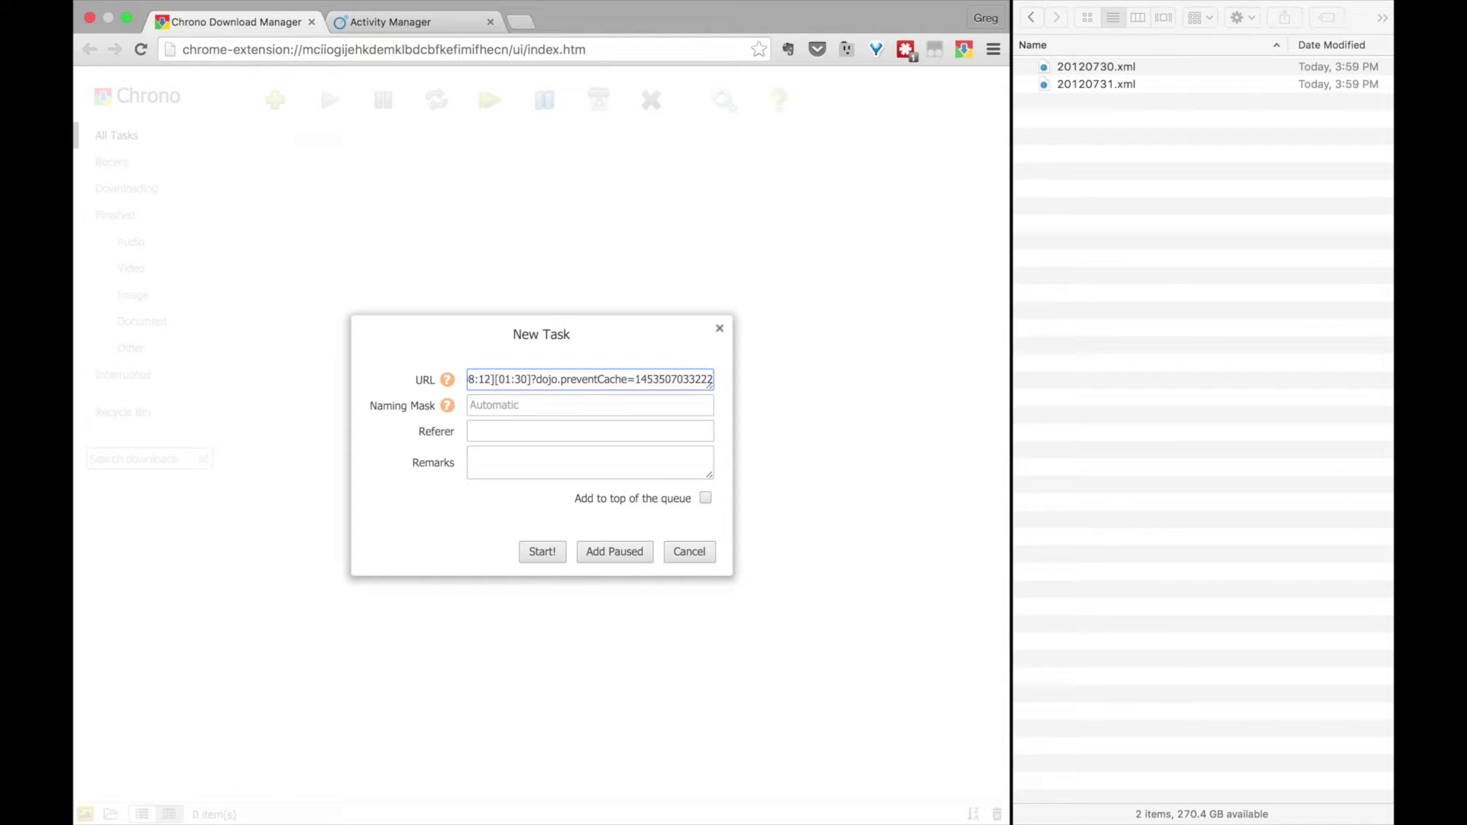
{"action": "key", "text": "super+a"}
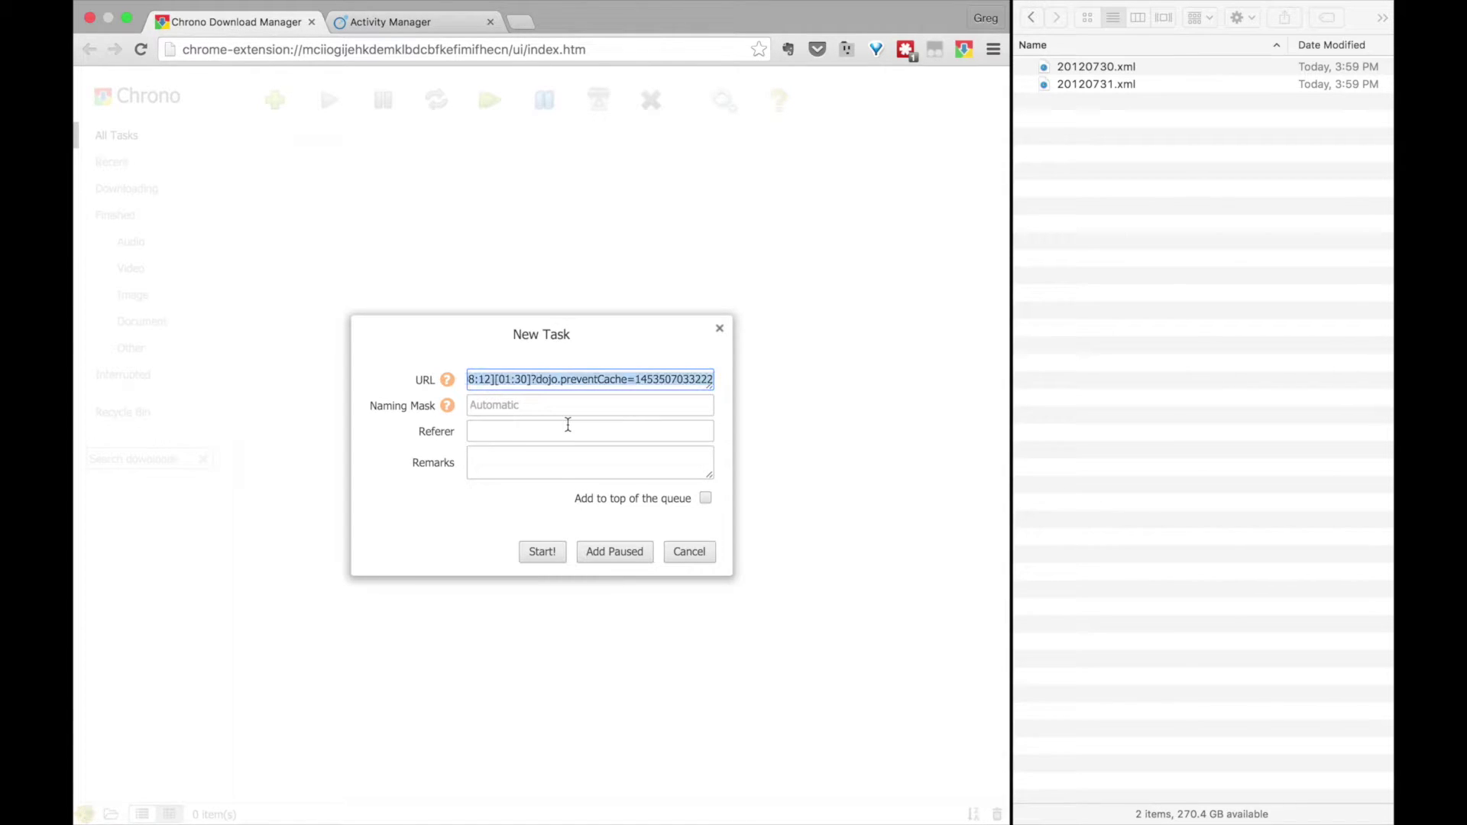
{"action": "left_click", "coordinate": [546, 563]}
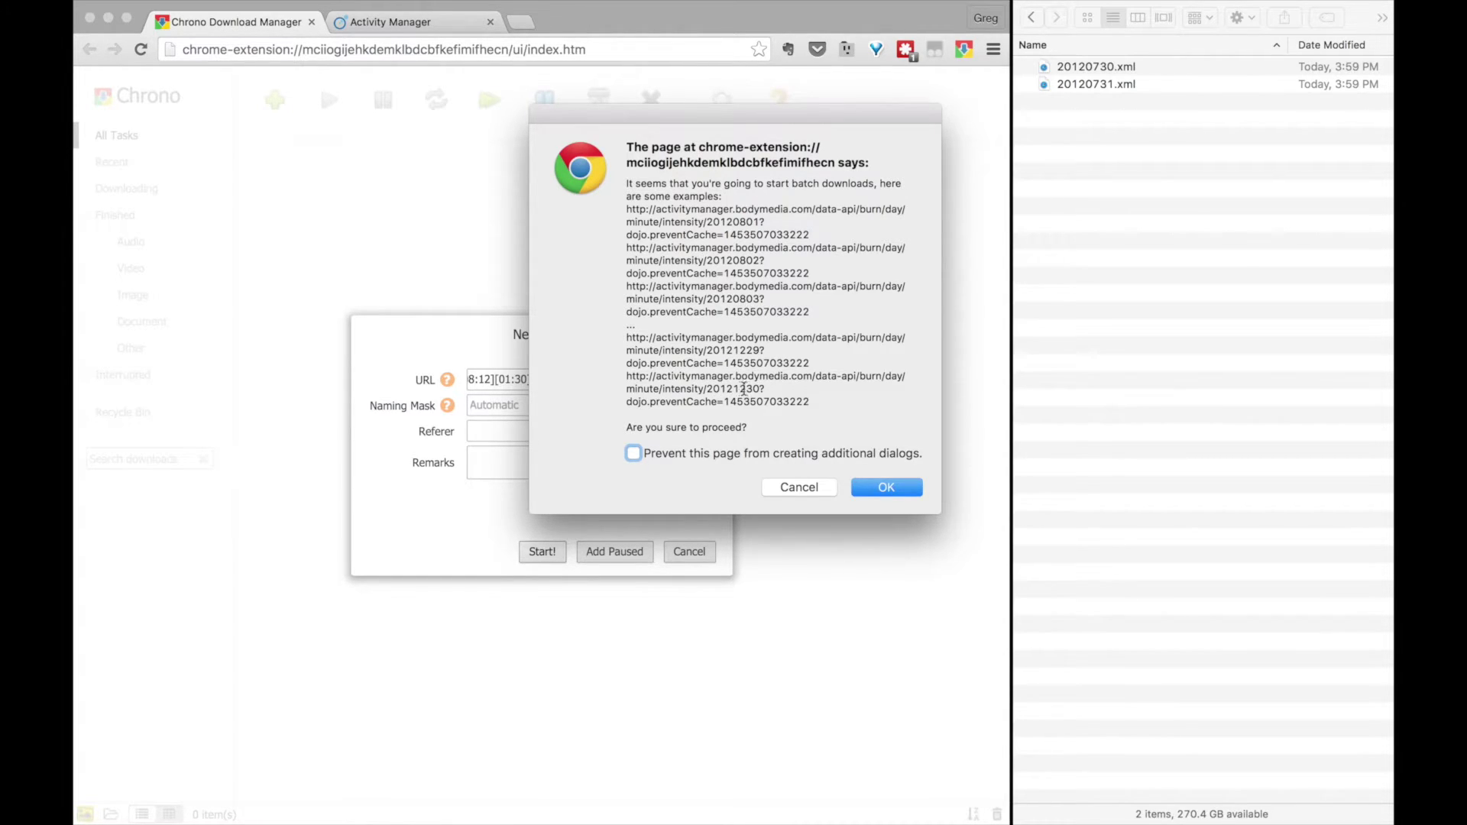
{"action": "left_click", "coordinate": [886, 493]}
{"action": "left_click", "coordinate": [791, 489]}
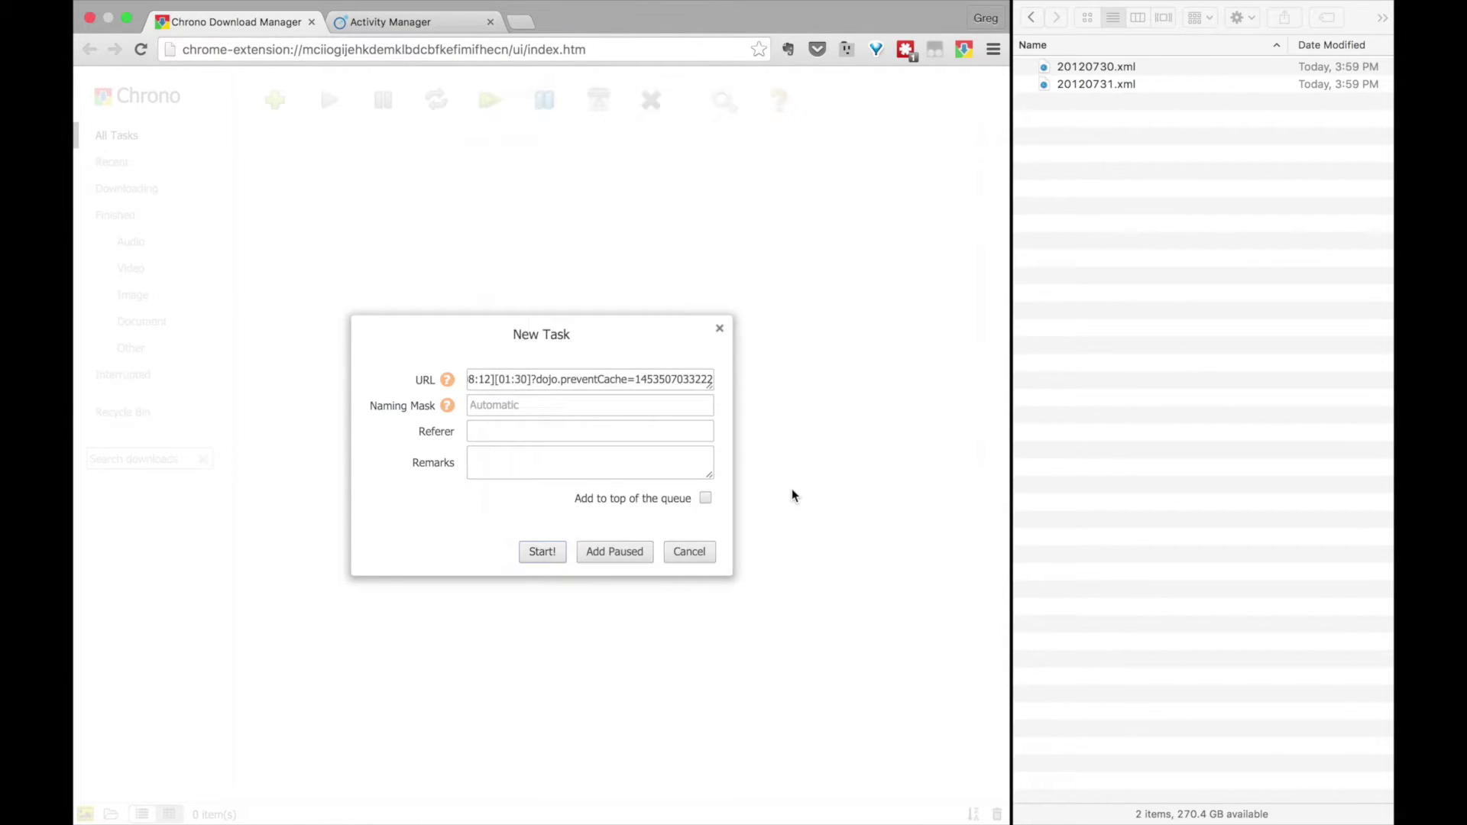
Correct the day range to [01:31] and confirm the batch through 20121231
{"action": "left_click", "coordinate": [525, 382]}
{"action": "key", "text": "BackSpace"}
{"action": "type", "text": "1"}
{"action": "left_click", "coordinate": [544, 553]}
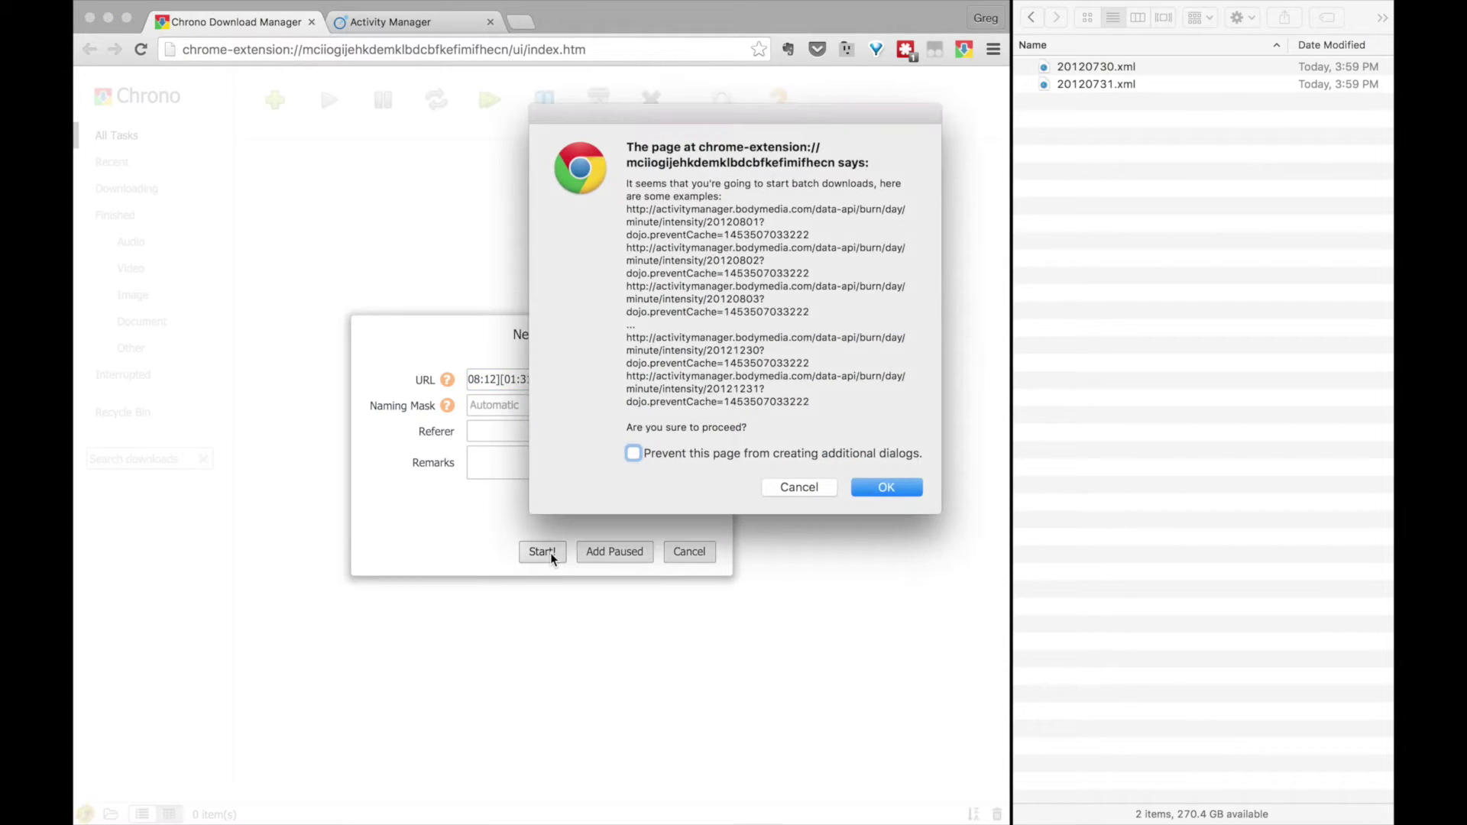
{"action": "left_click", "coordinate": [869, 485]}
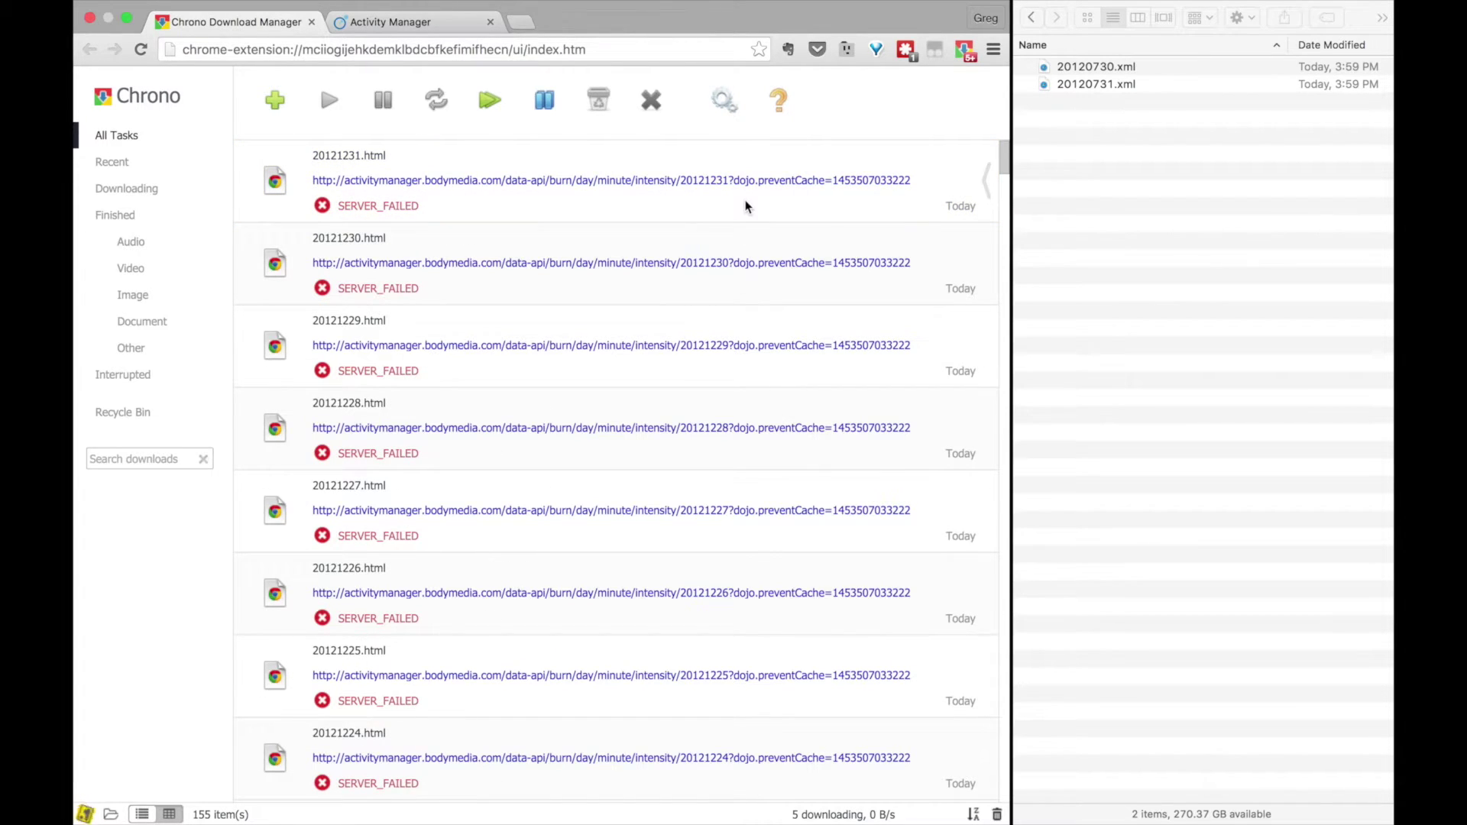
{"action": "key", "text": "ctrl+Tab"}
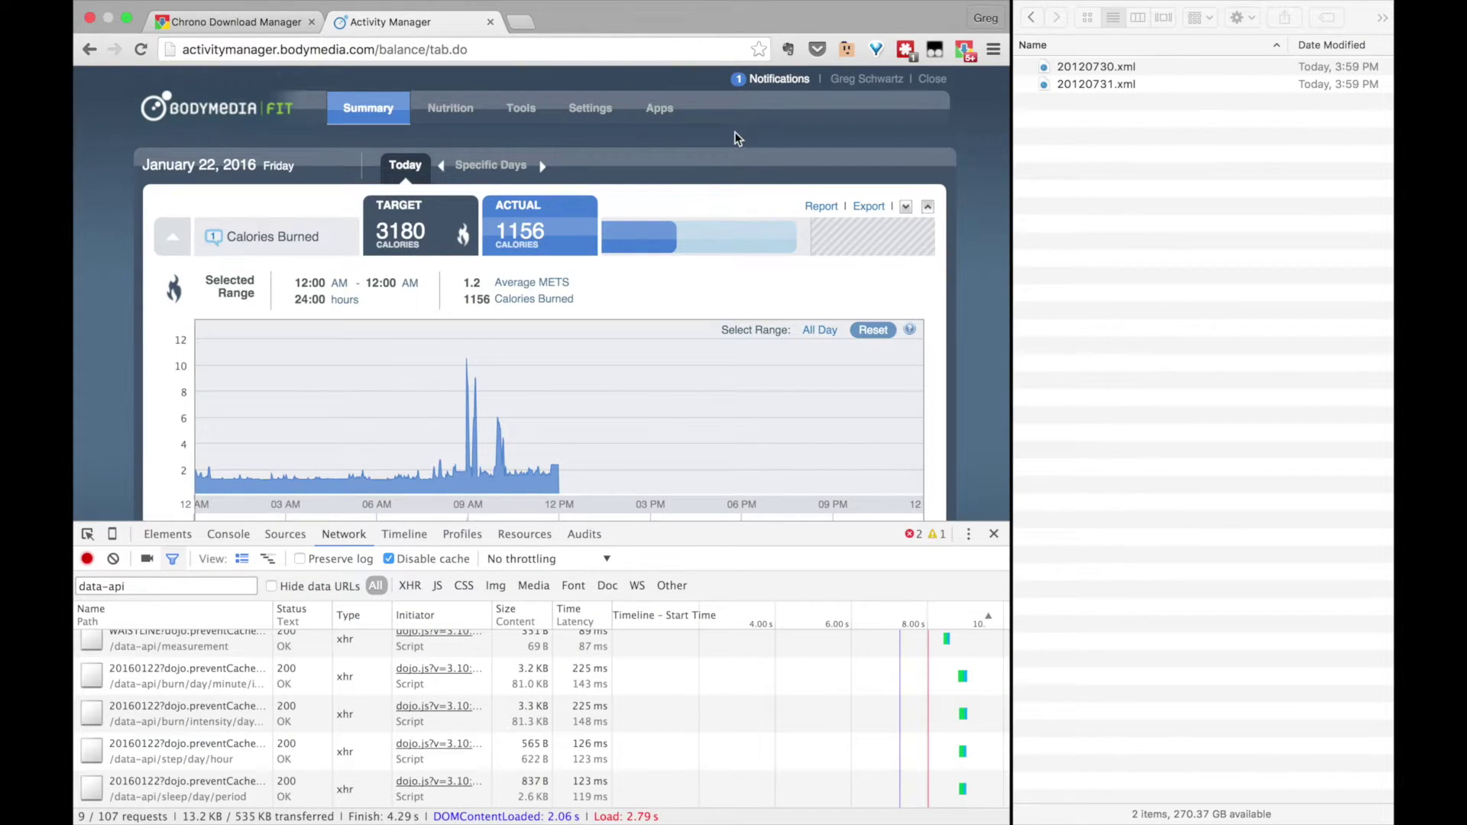
Reload bodymedia.com and reopen Activity Manager from the user-name menu, then return to Chrono
{"action": "left_click", "coordinate": [142, 49]}
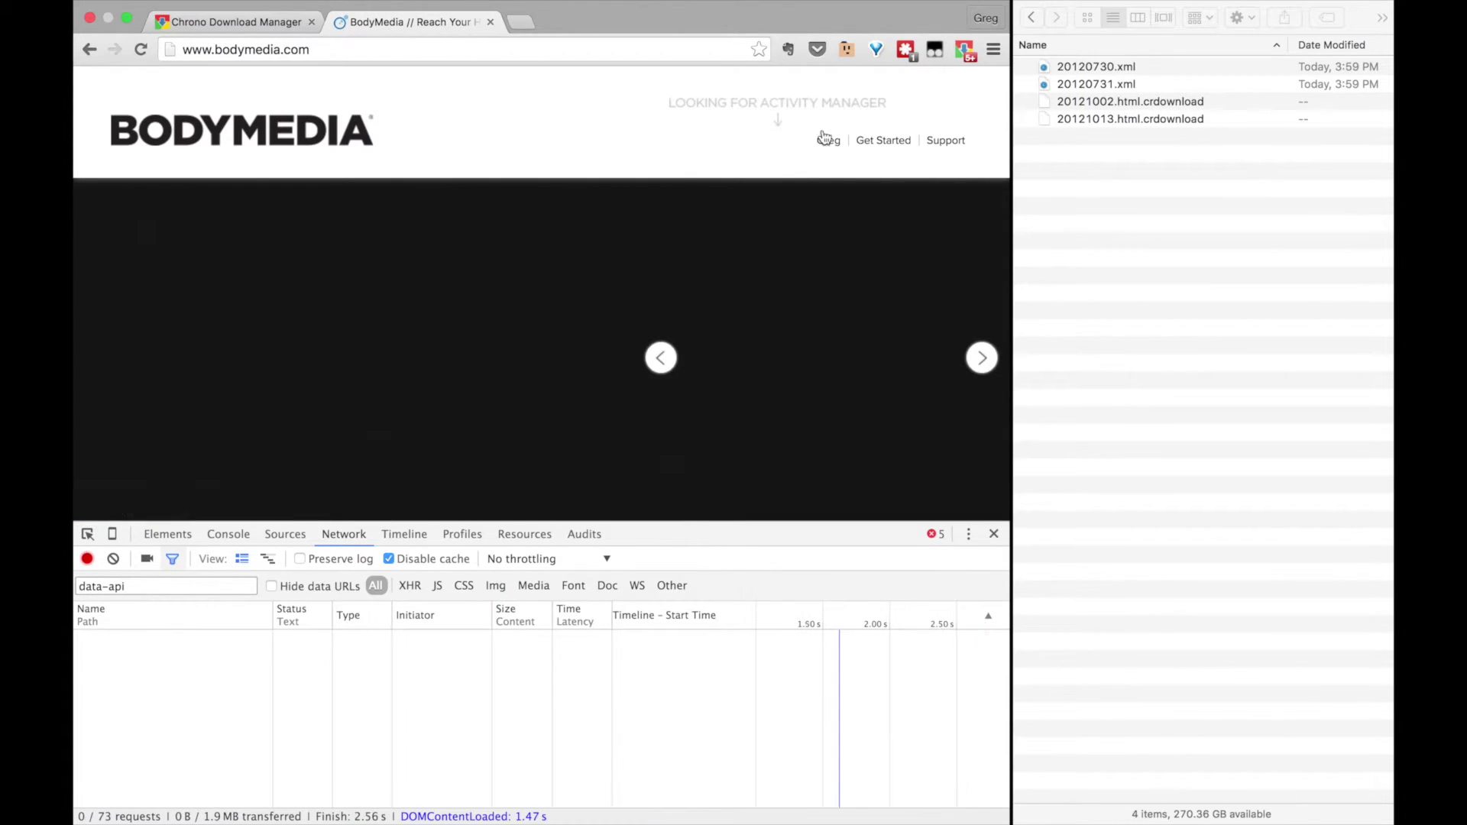
{"action": "mouse_move", "coordinate": [828, 141]}
{"action": "left_click", "coordinate": [829, 173]}
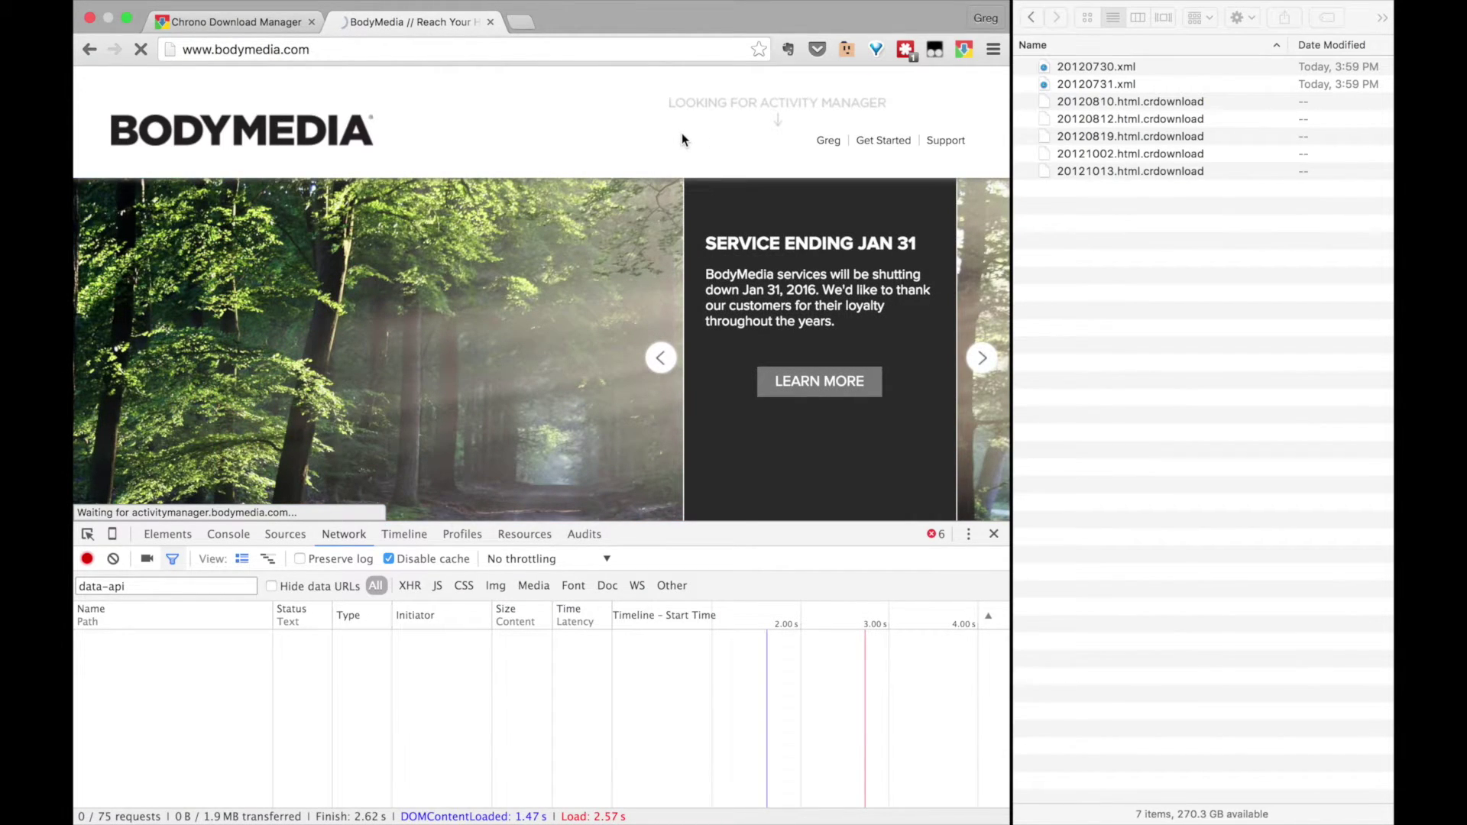
{"action": "key", "text": "super+1"}
Restart all 155 failed 2012 tasks and scroll through the list as XML files arrive
{"action": "left_click", "coordinate": [604, 219]}
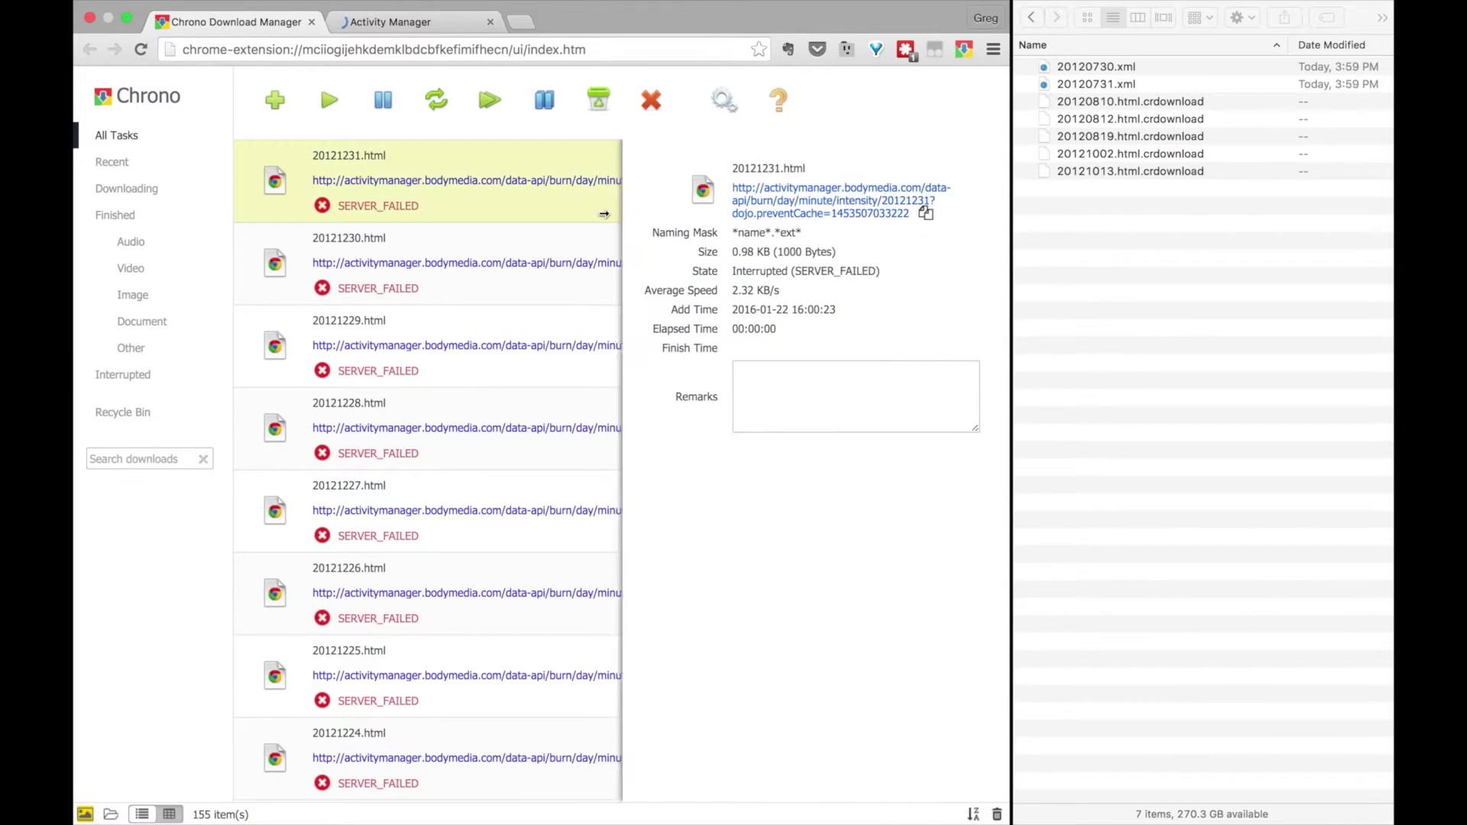
{"action": "key", "text": "super+a"}
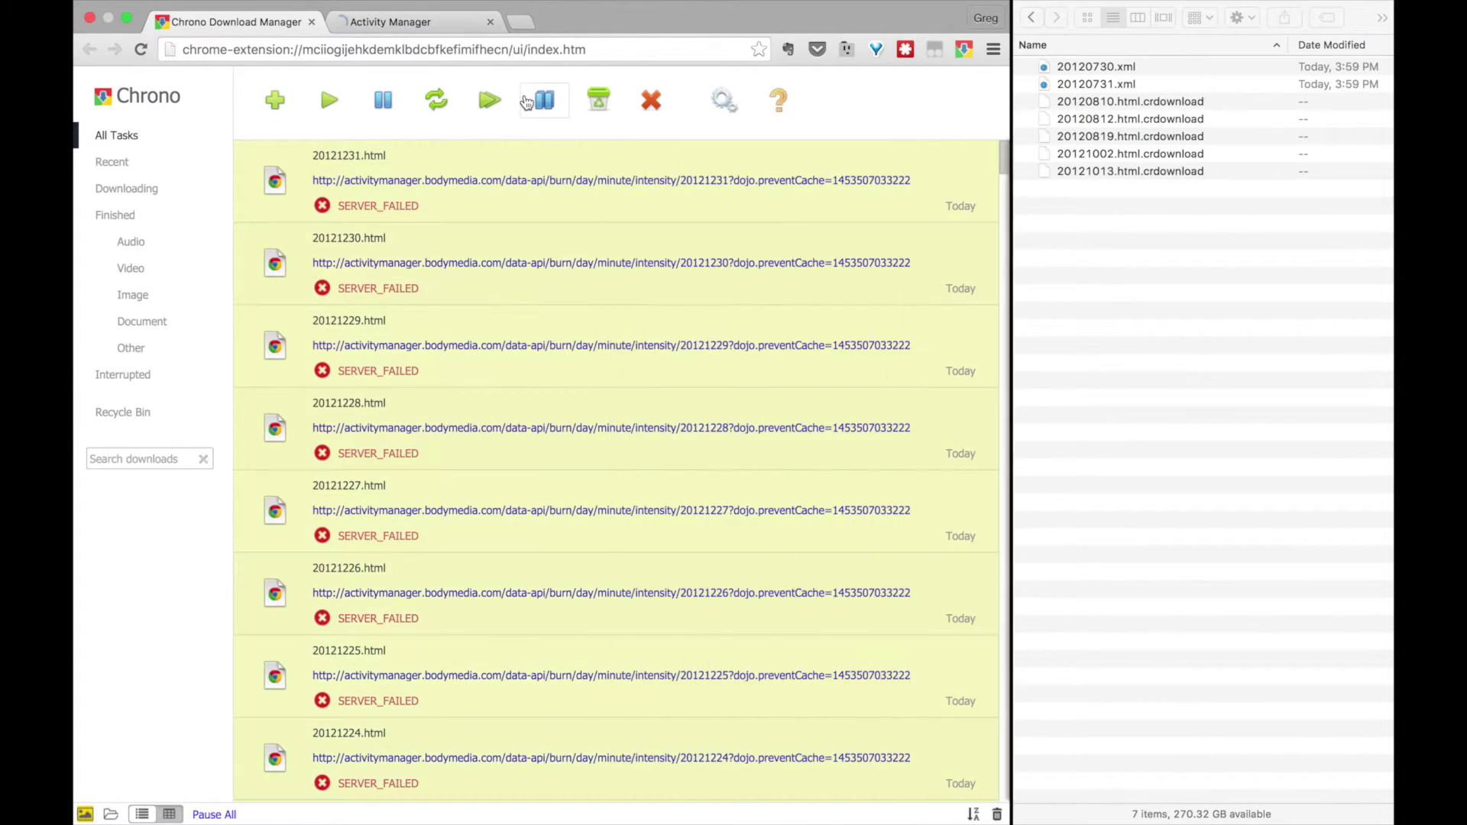
{"action": "left_click", "coordinate": [434, 107]}
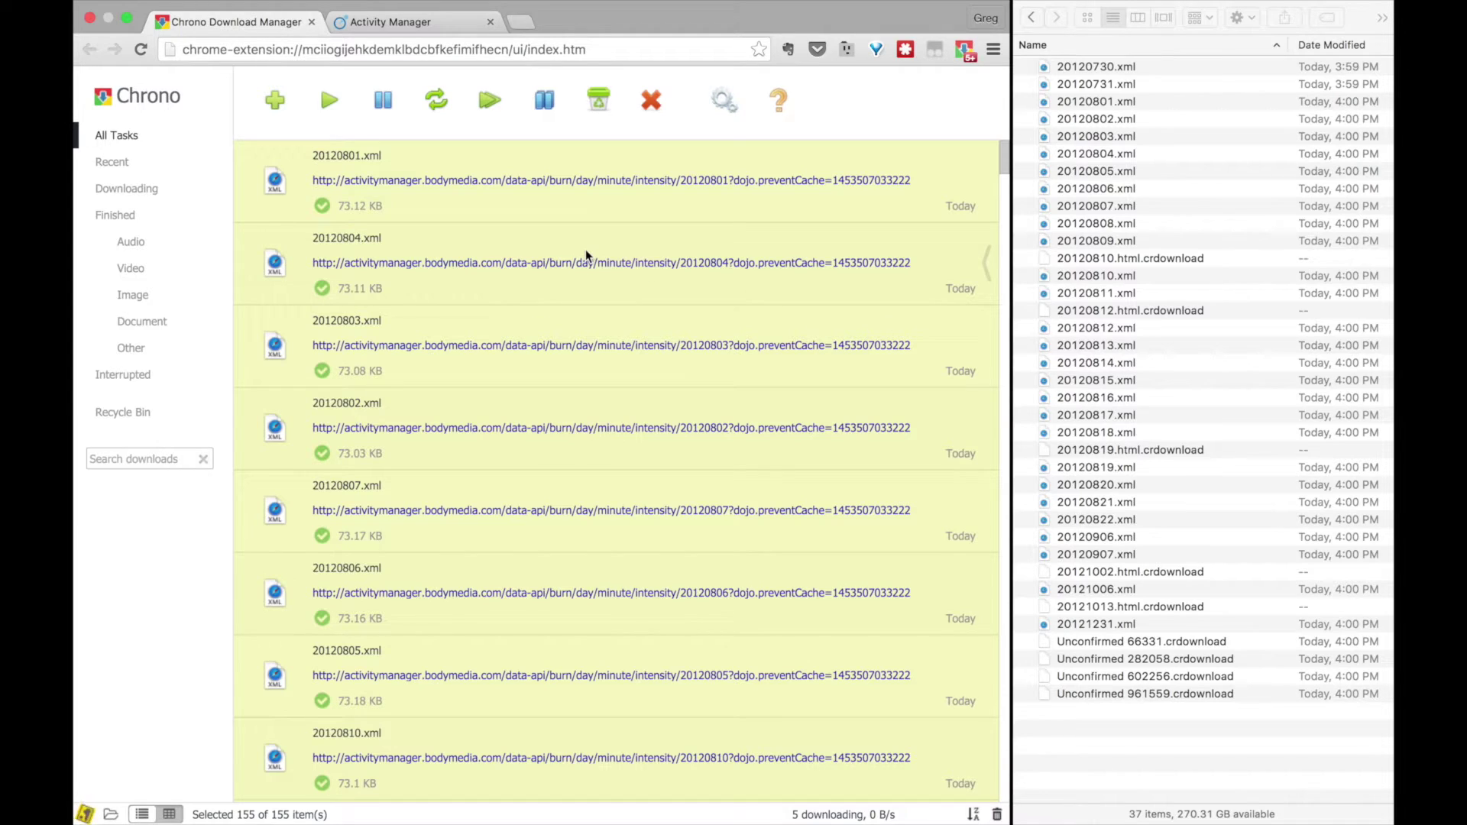
{"action": "left_click", "coordinate": [512, 212]}
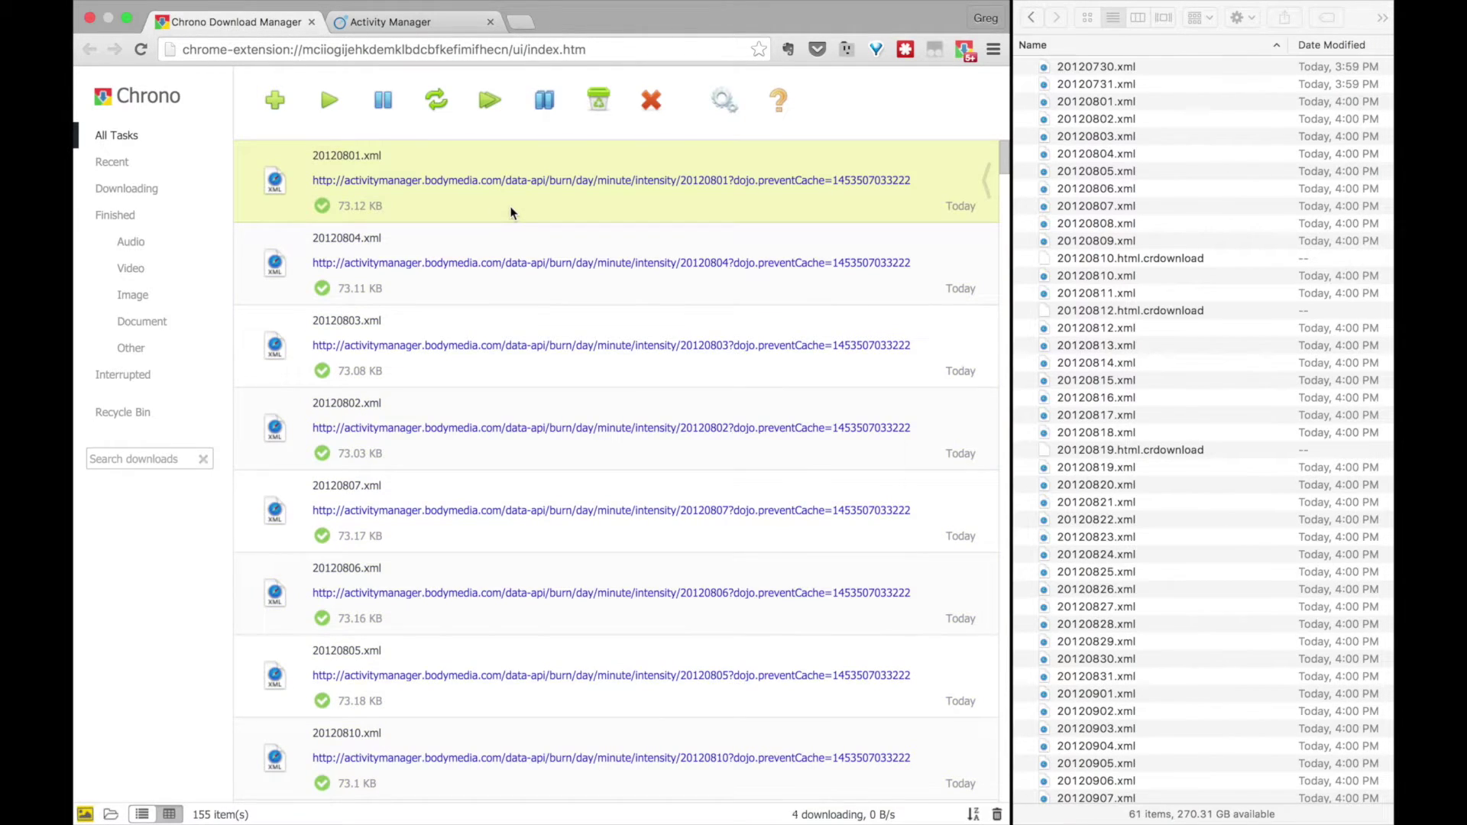
{"action": "scroll", "coordinate": [511, 212], "scroll_direction": "down", "scroll_amount": 10}
{"action": "scroll", "coordinate": [511, 212], "scroll_direction": "down", "scroll_amount": 12}
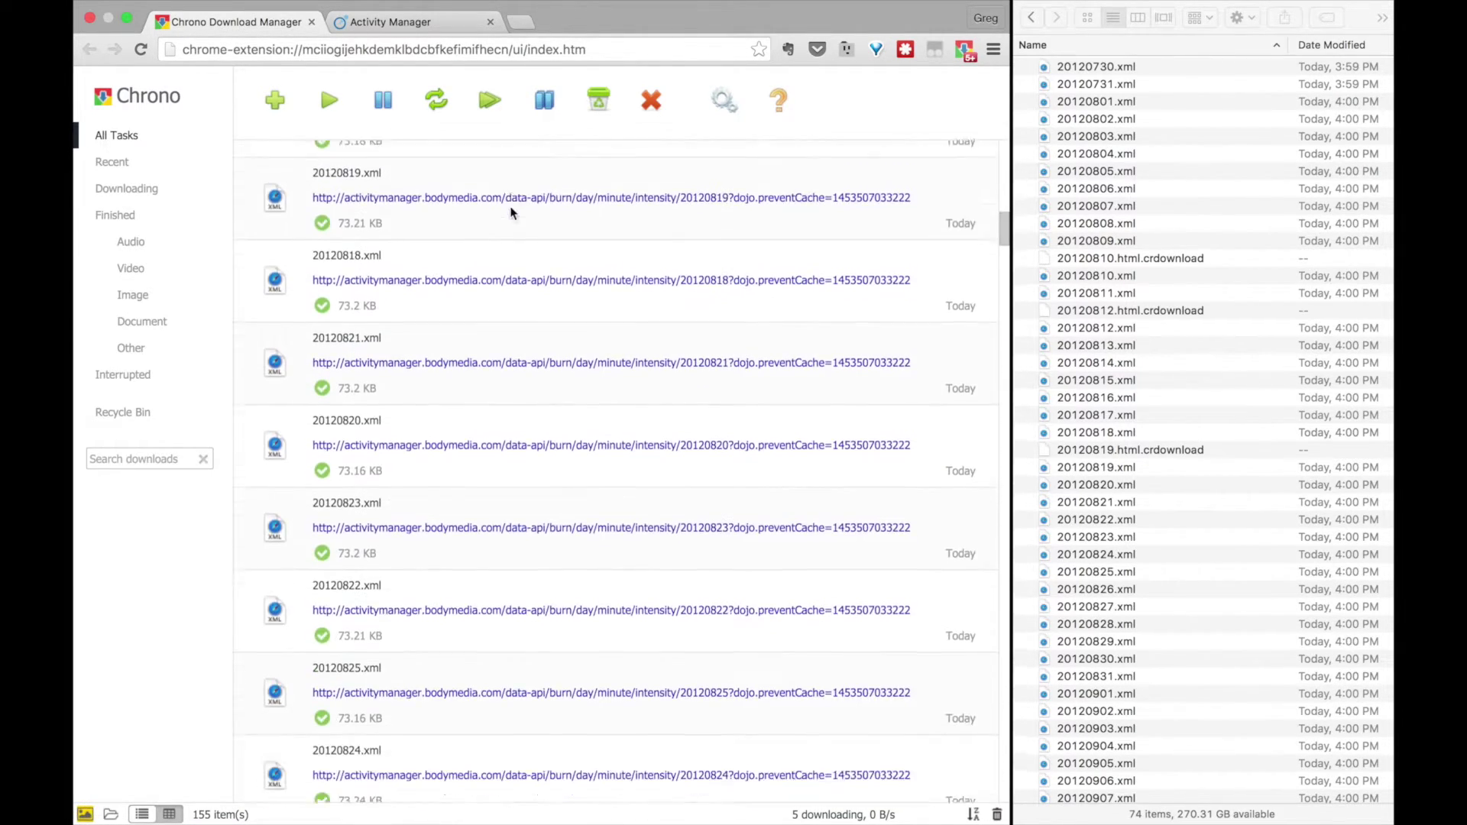
{"action": "scroll", "coordinate": [511, 212], "scroll_direction": "down", "scroll_amount": 18}
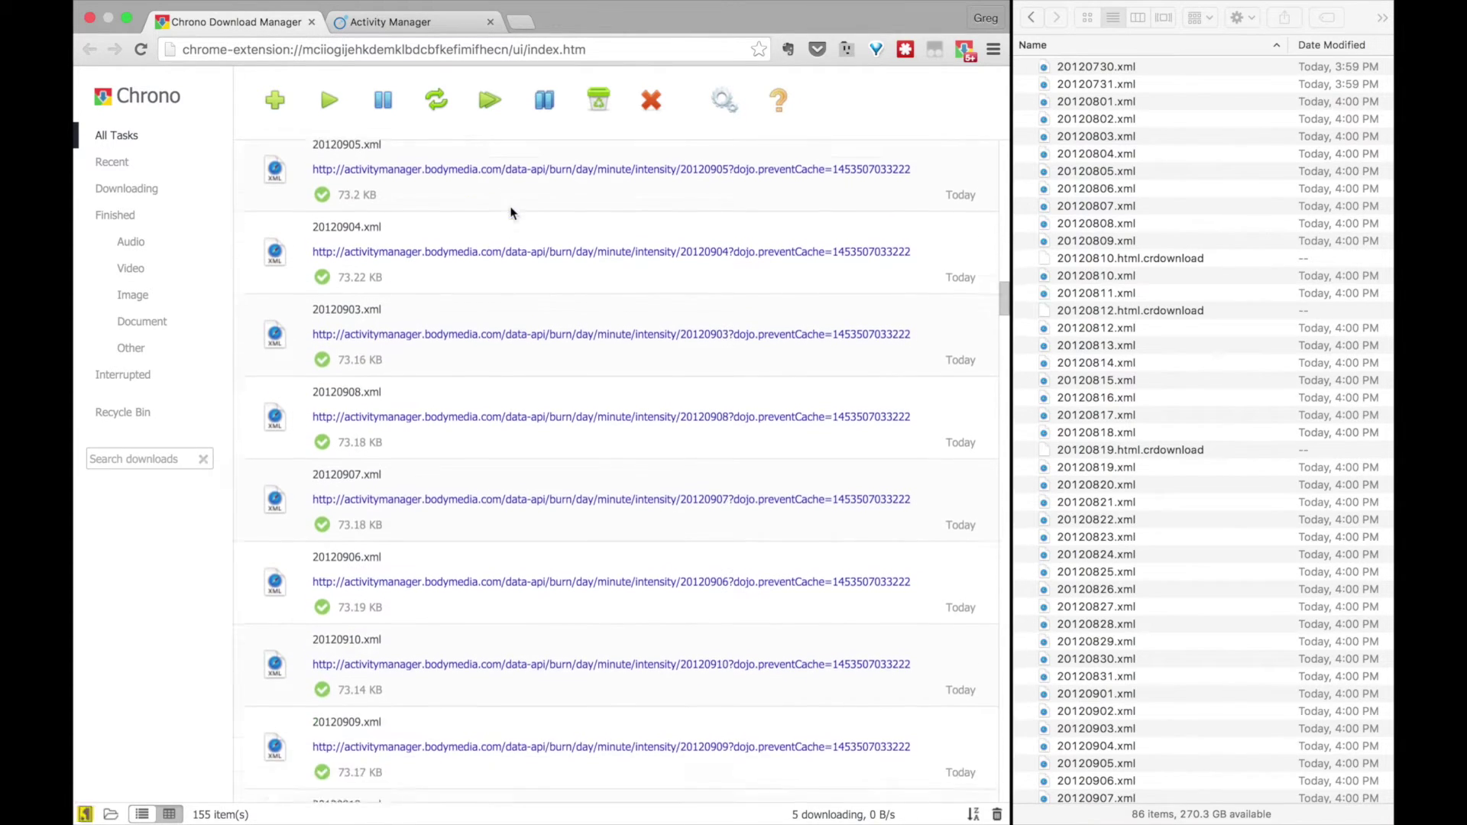
{"action": "scroll", "coordinate": [511, 213], "scroll_direction": "down", "scroll_amount": 10}
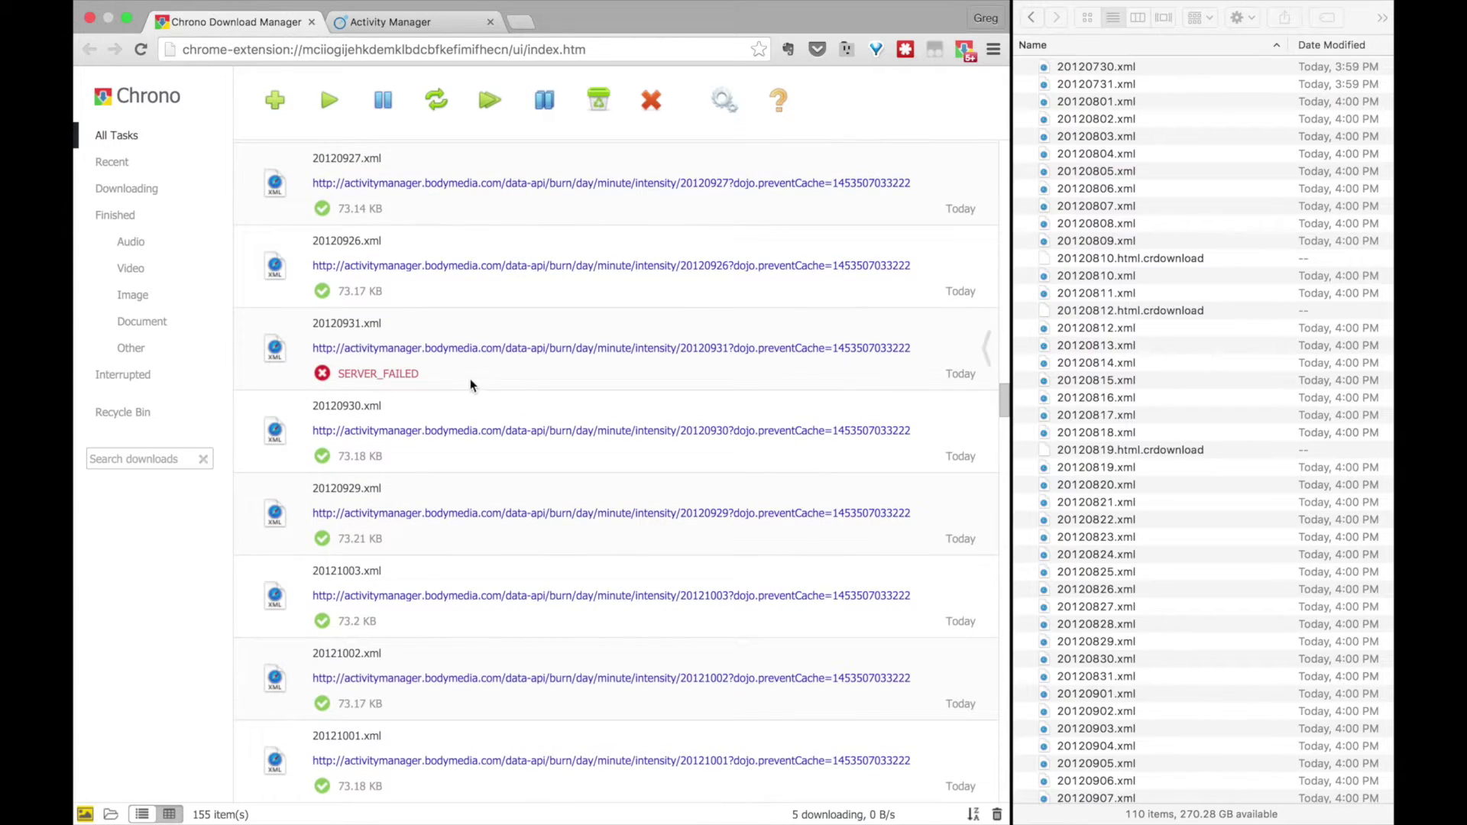
{"action": "left_click", "coordinate": [432, 376]}
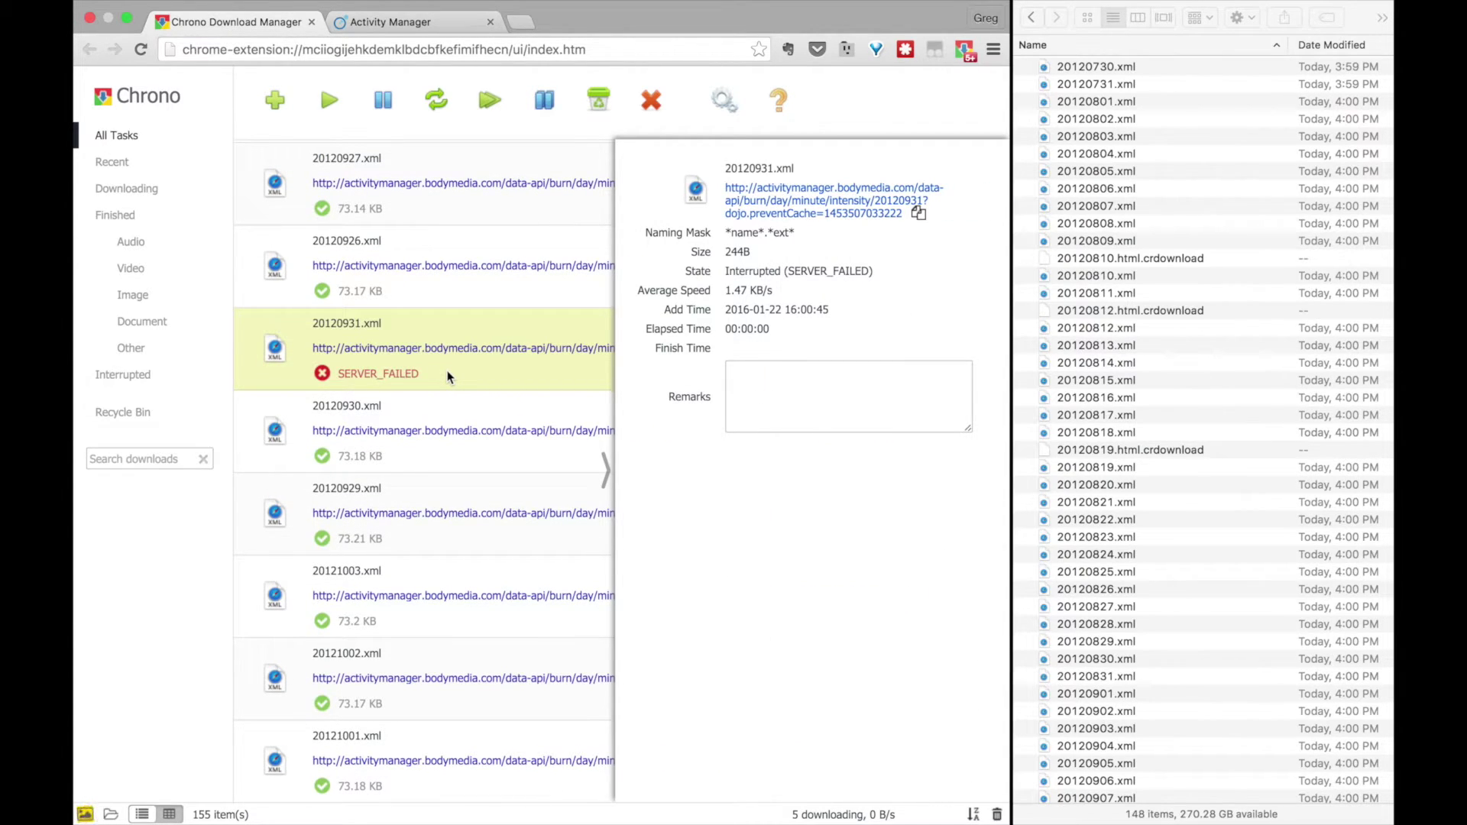
{"action": "left_click", "coordinate": [604, 474]}
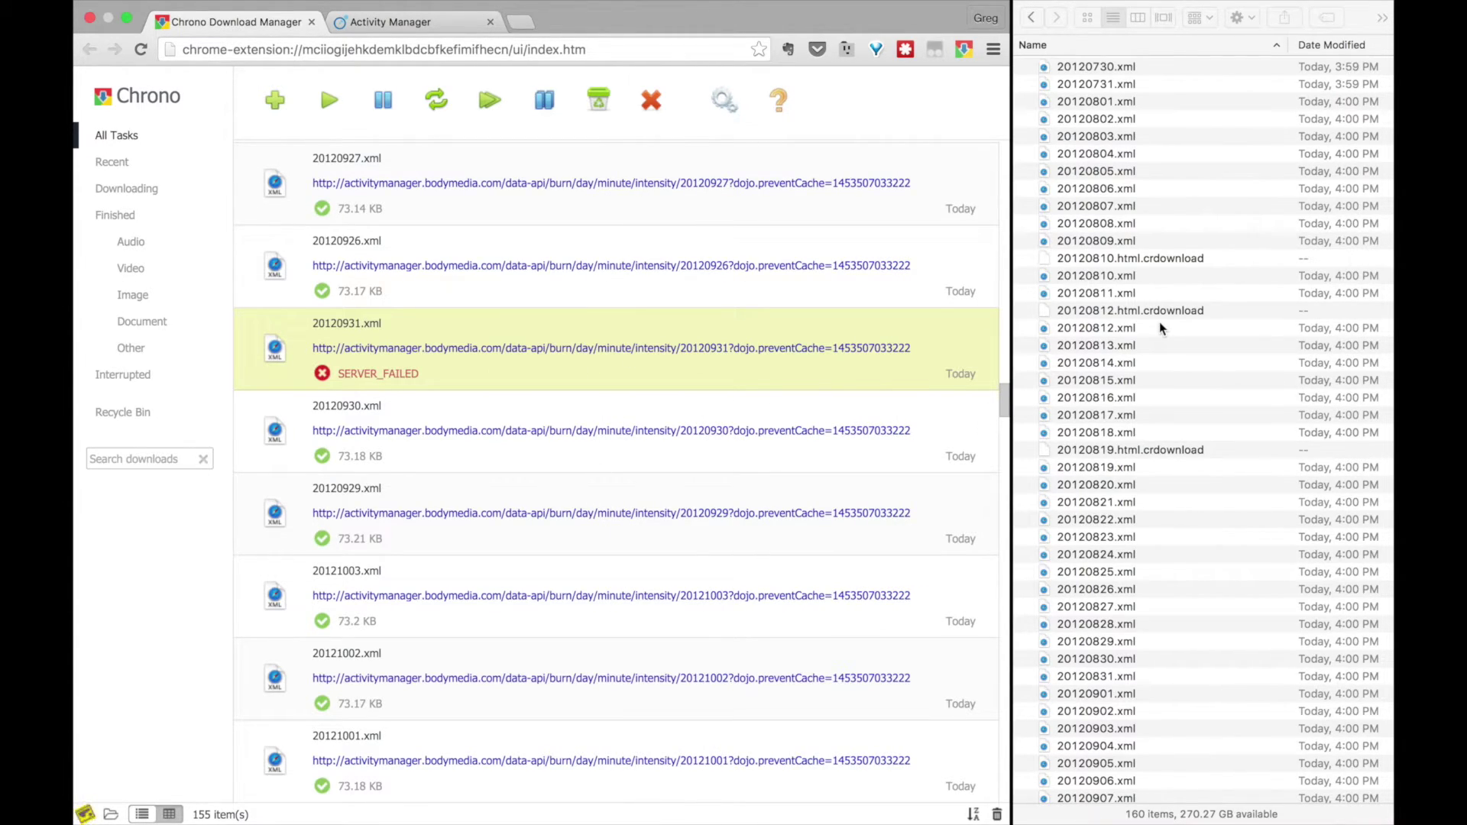
{"action": "scroll", "coordinate": [1159, 327], "scroll_direction": "down", "scroll_amount": 20}
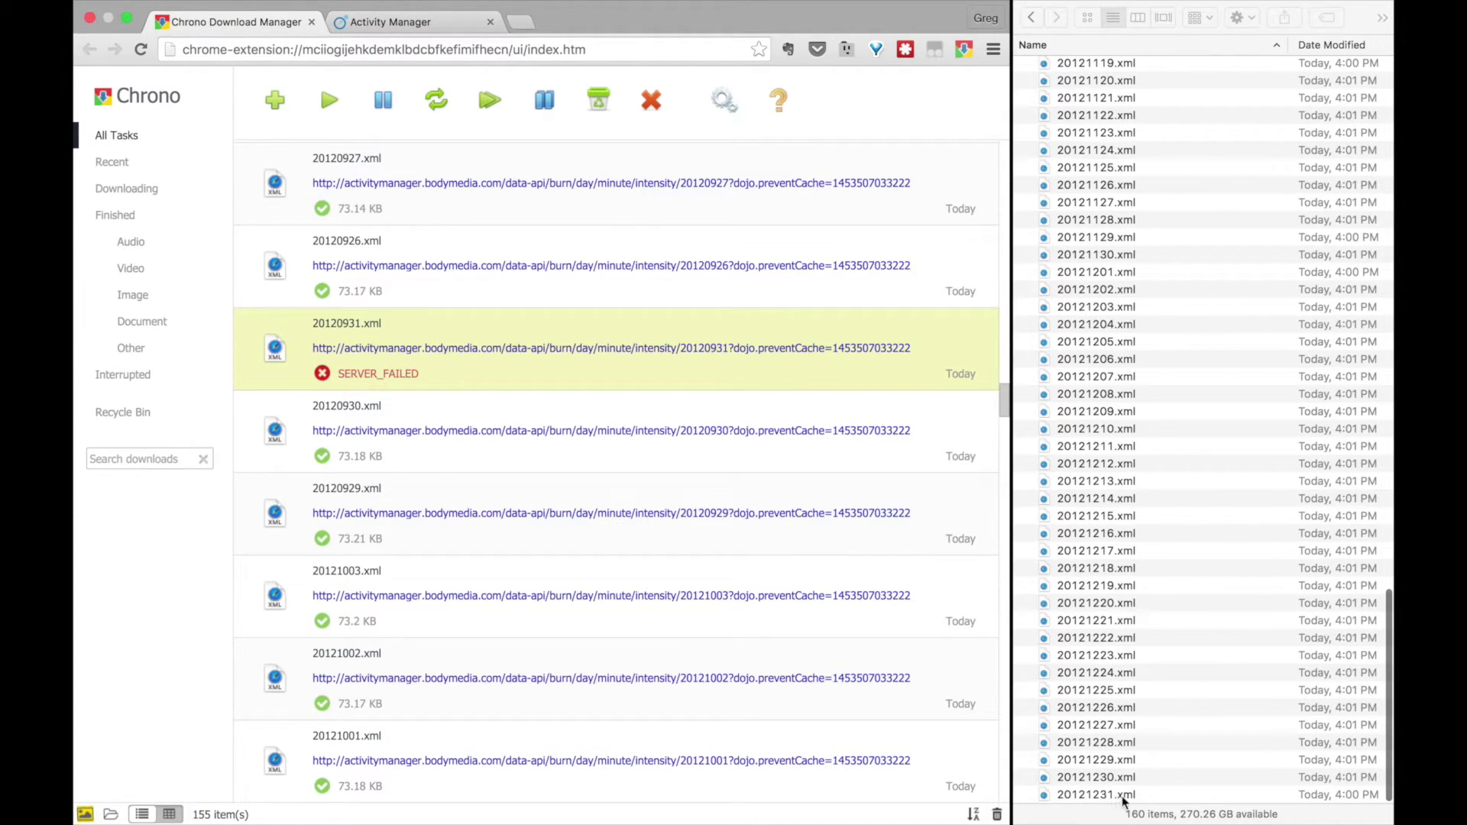
{"action": "scroll", "coordinate": [1134, 801], "scroll_direction": "up", "scroll_amount": 20}
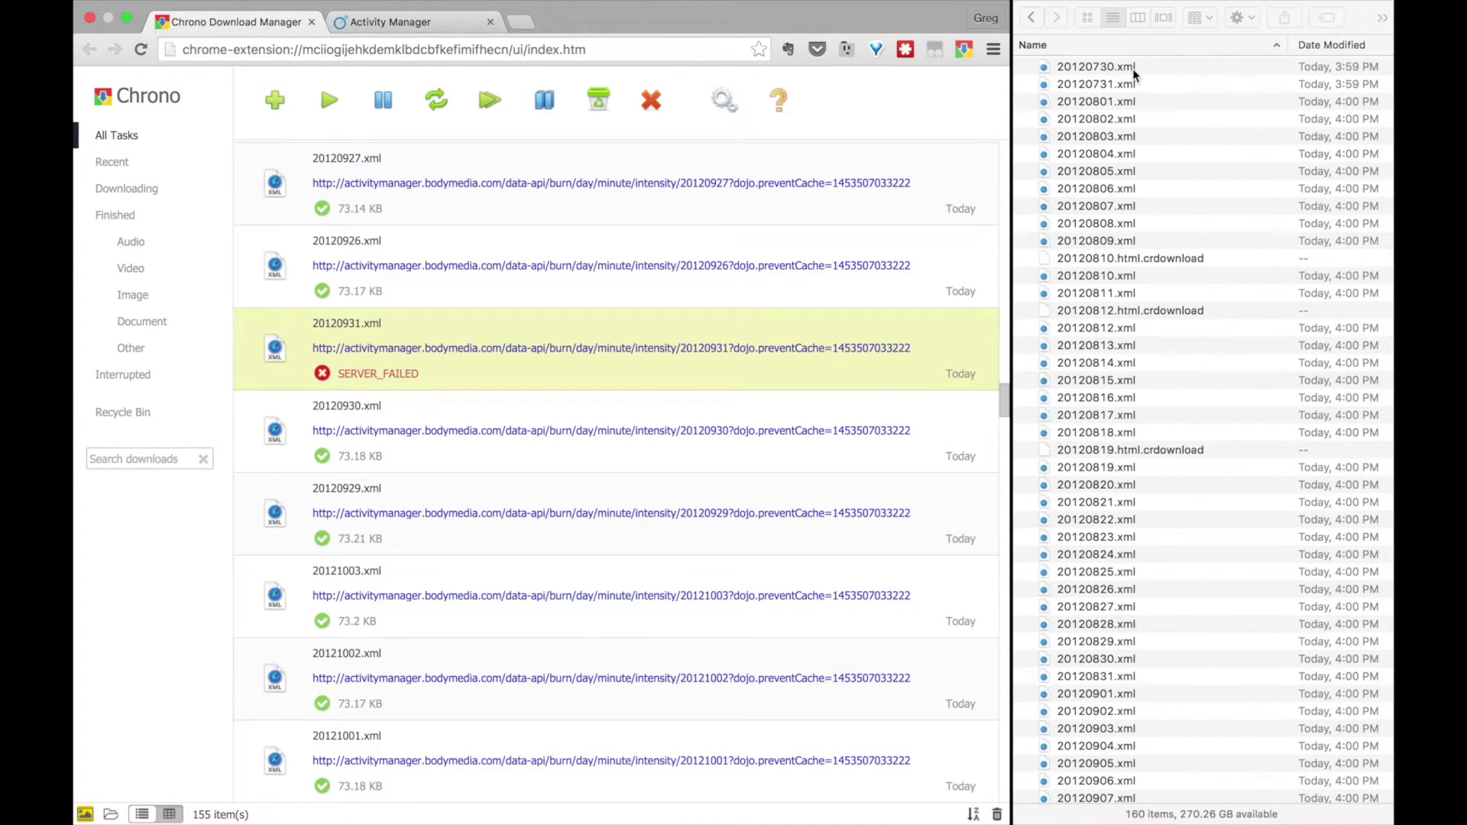
{"action": "scroll", "coordinate": [1122, 361], "scroll_direction": "down", "scroll_amount": 20}
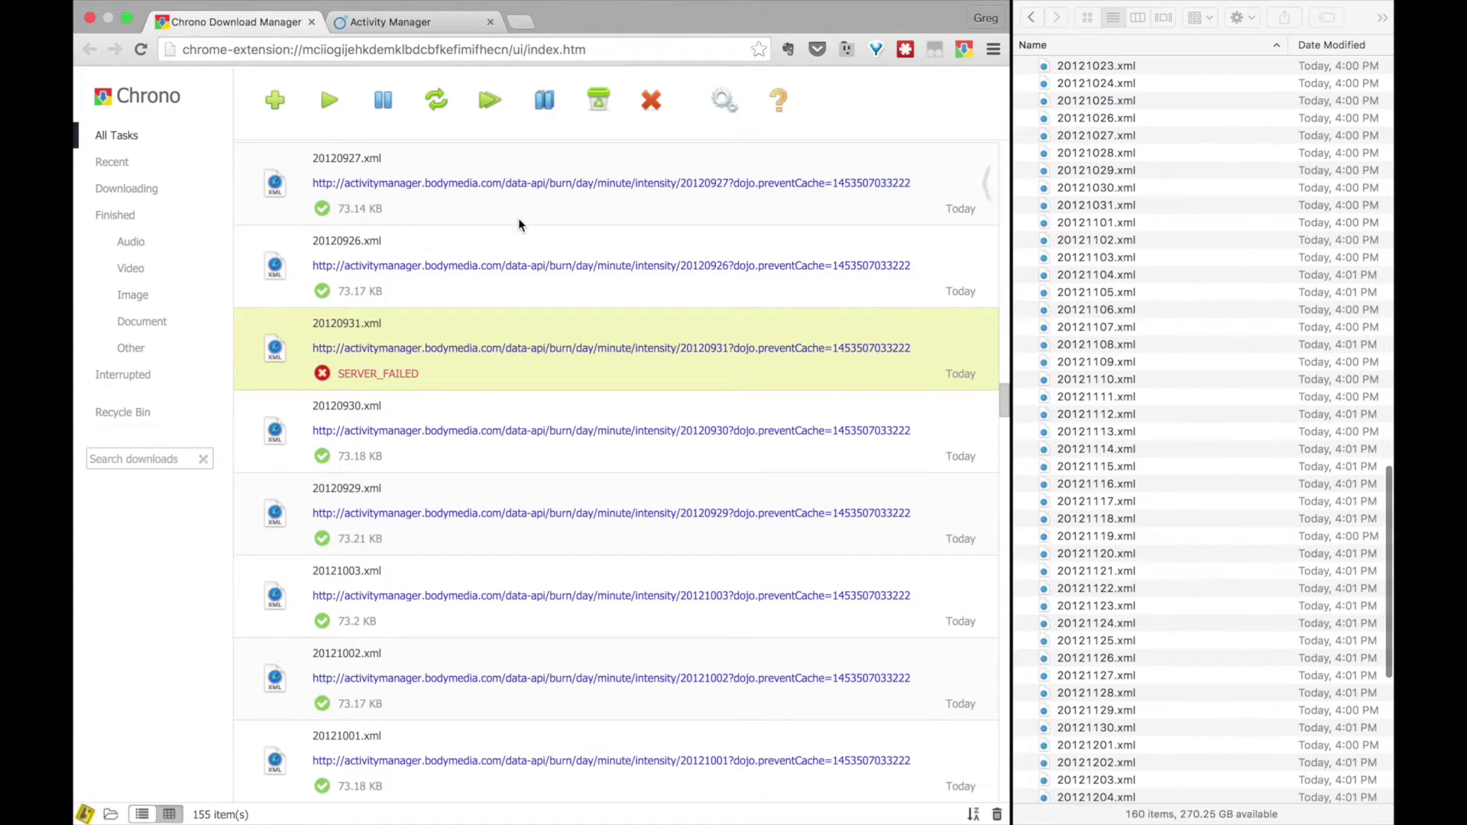
{"action": "left_click", "coordinate": [519, 218]}
Recycle all 155 finished 2012 tasks, briefly checking the Activity Manager calendar afterwards
{"action": "key", "text": "super+a"}
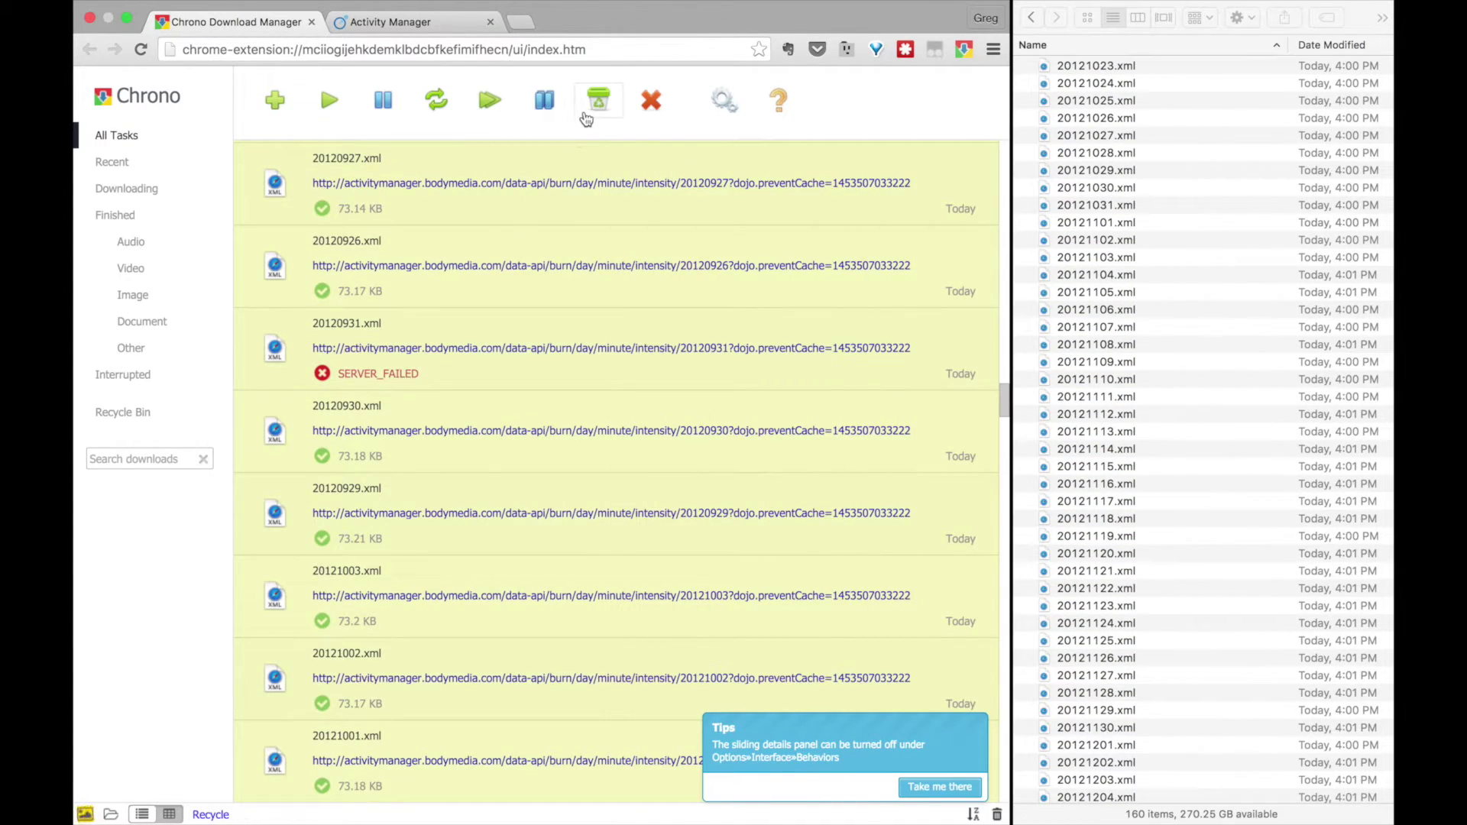
{"action": "left_click", "coordinate": [594, 113]}
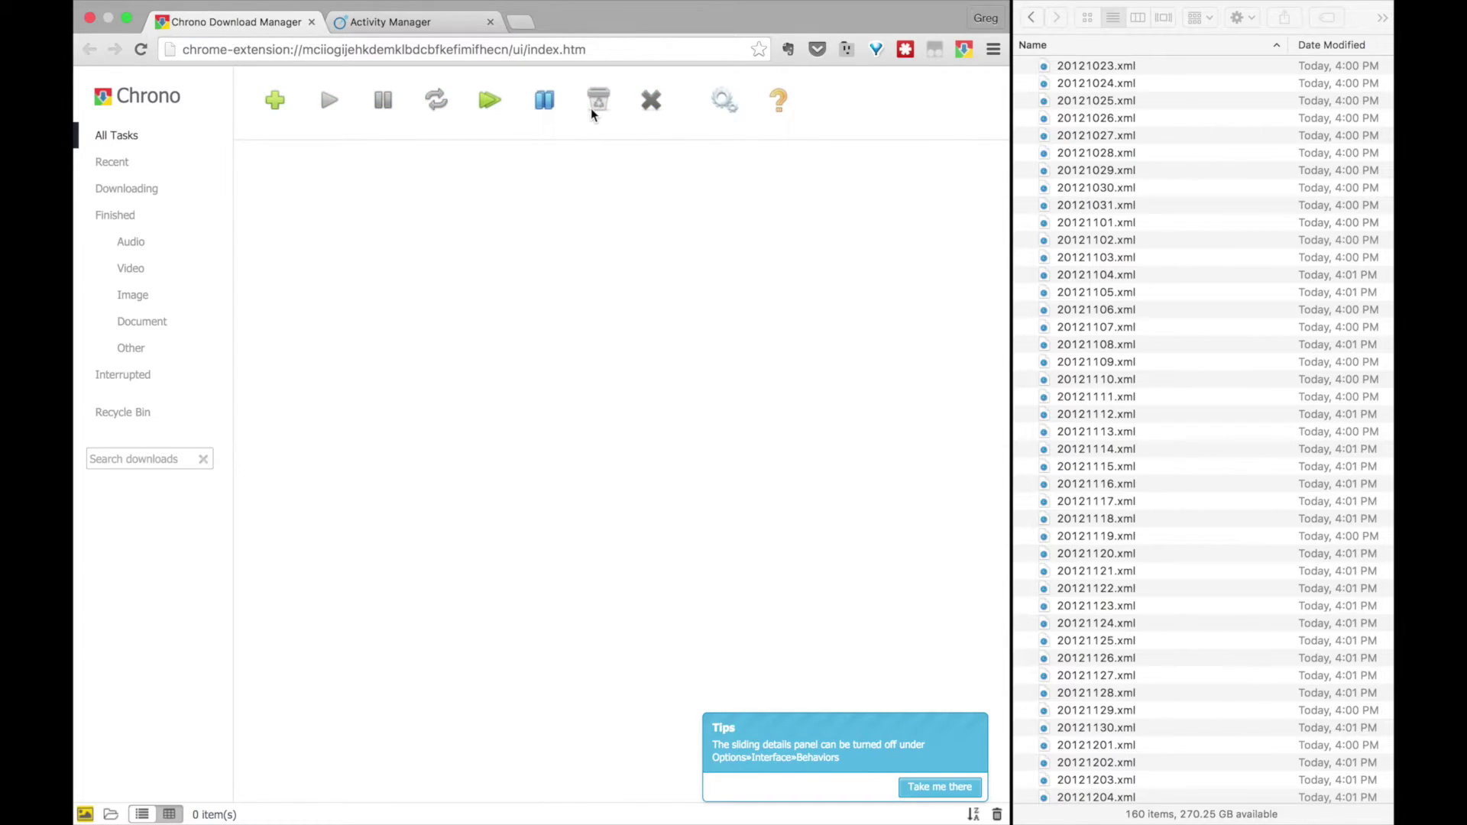
{"action": "left_click", "coordinate": [402, 25]}
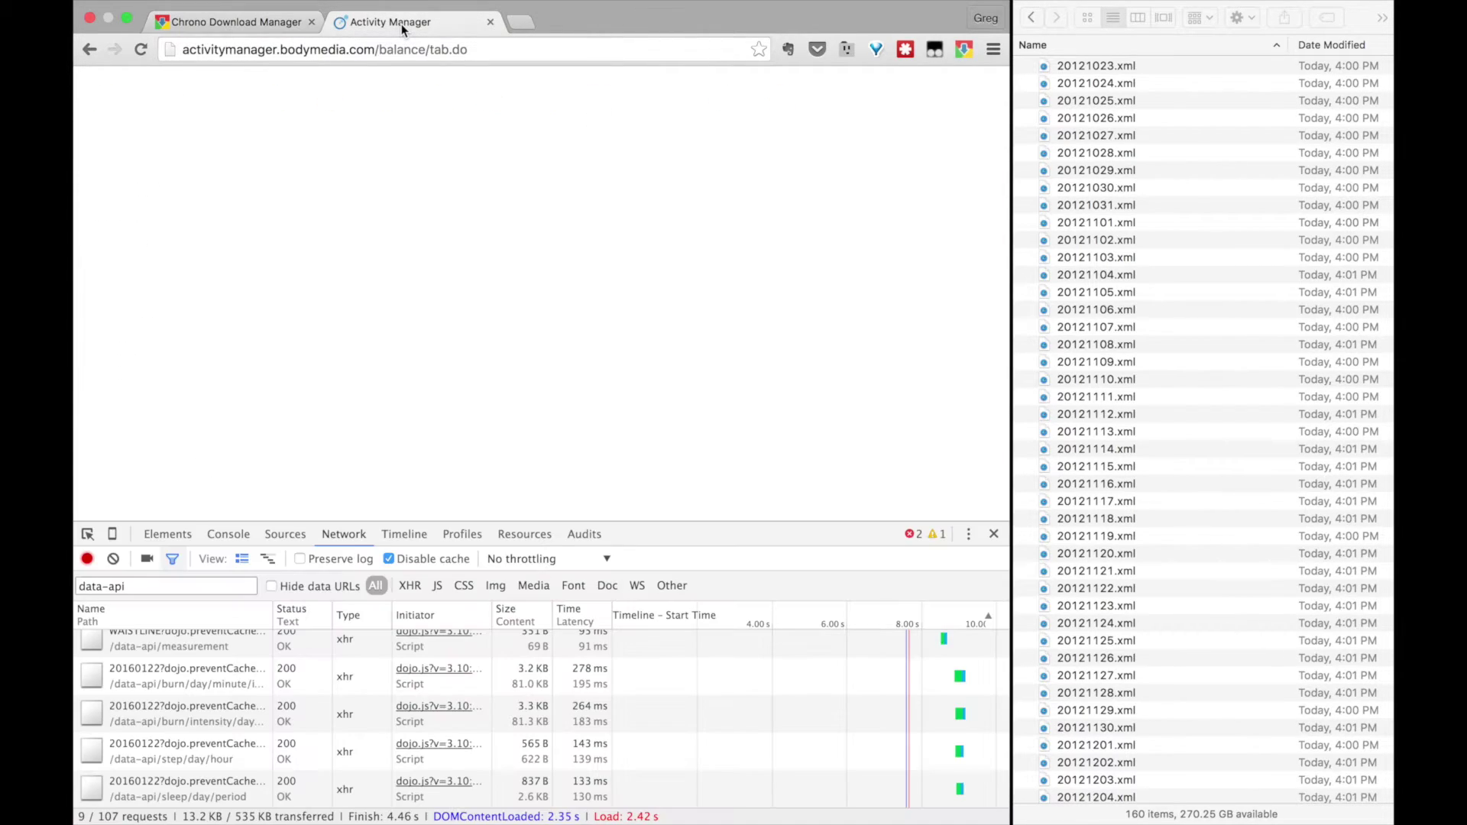
{"action": "left_click", "coordinate": [495, 164]}
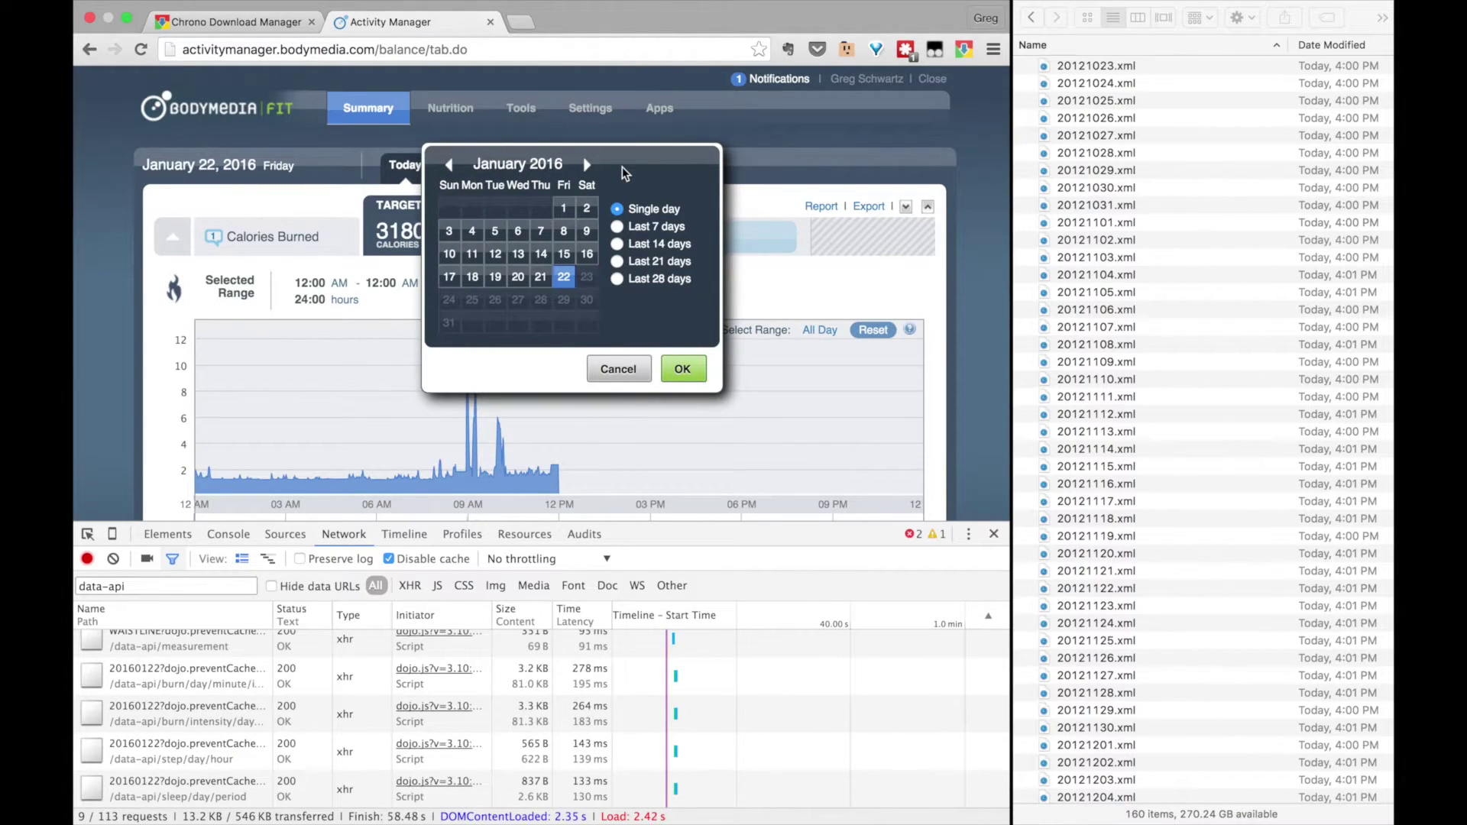
{"action": "left_click", "coordinate": [229, 21]}
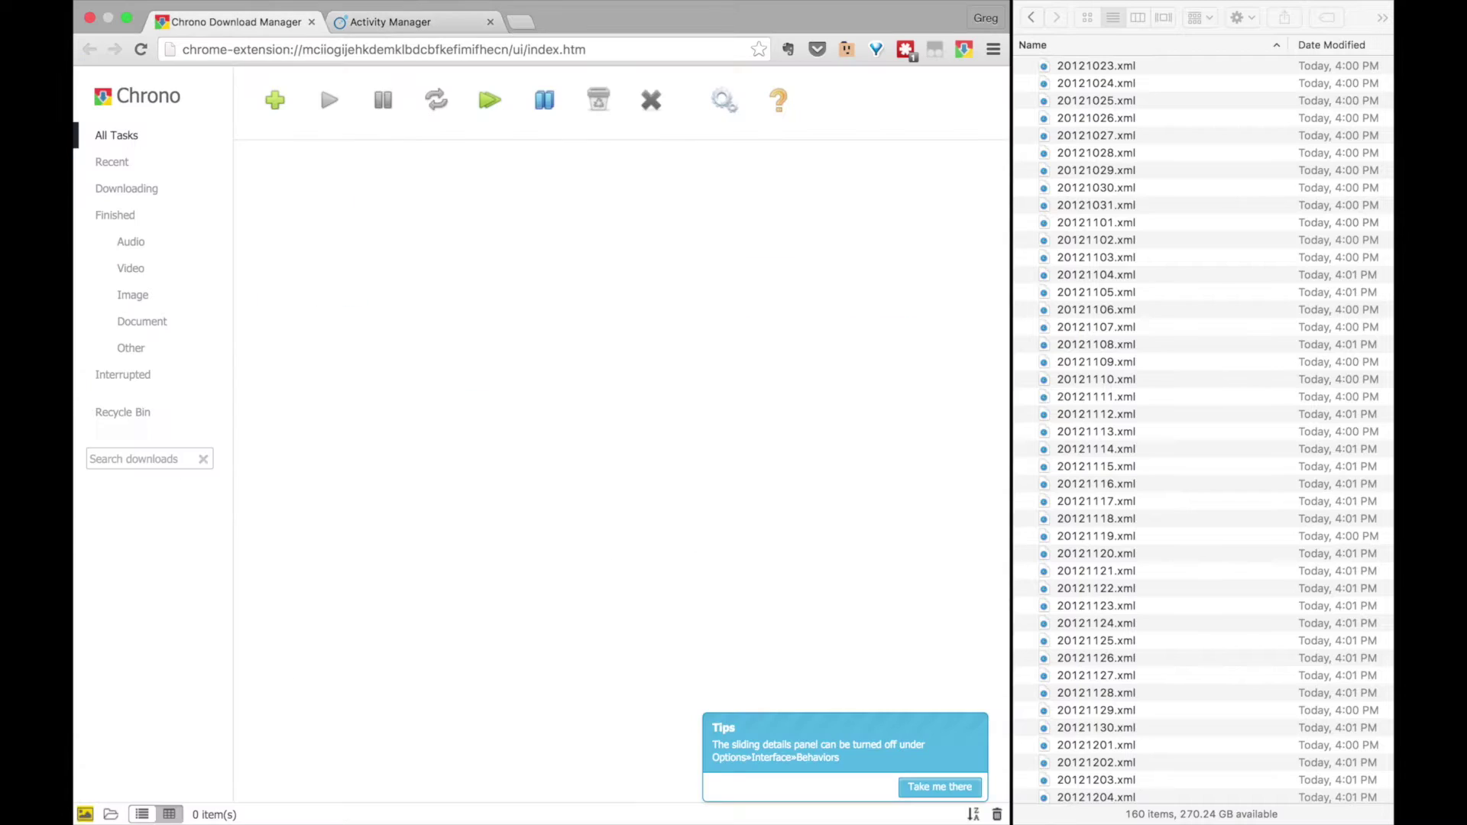
{"action": "left_click", "coordinate": [276, 100]}
Change the URL range to 201[3:5][01:12][01:31] and confirm the 1116-task batch
{"action": "left_click_drag", "start_coordinate": [565, 379], "coordinate": [691, 377]}
{"action": "left_click", "coordinate": [542, 378]}
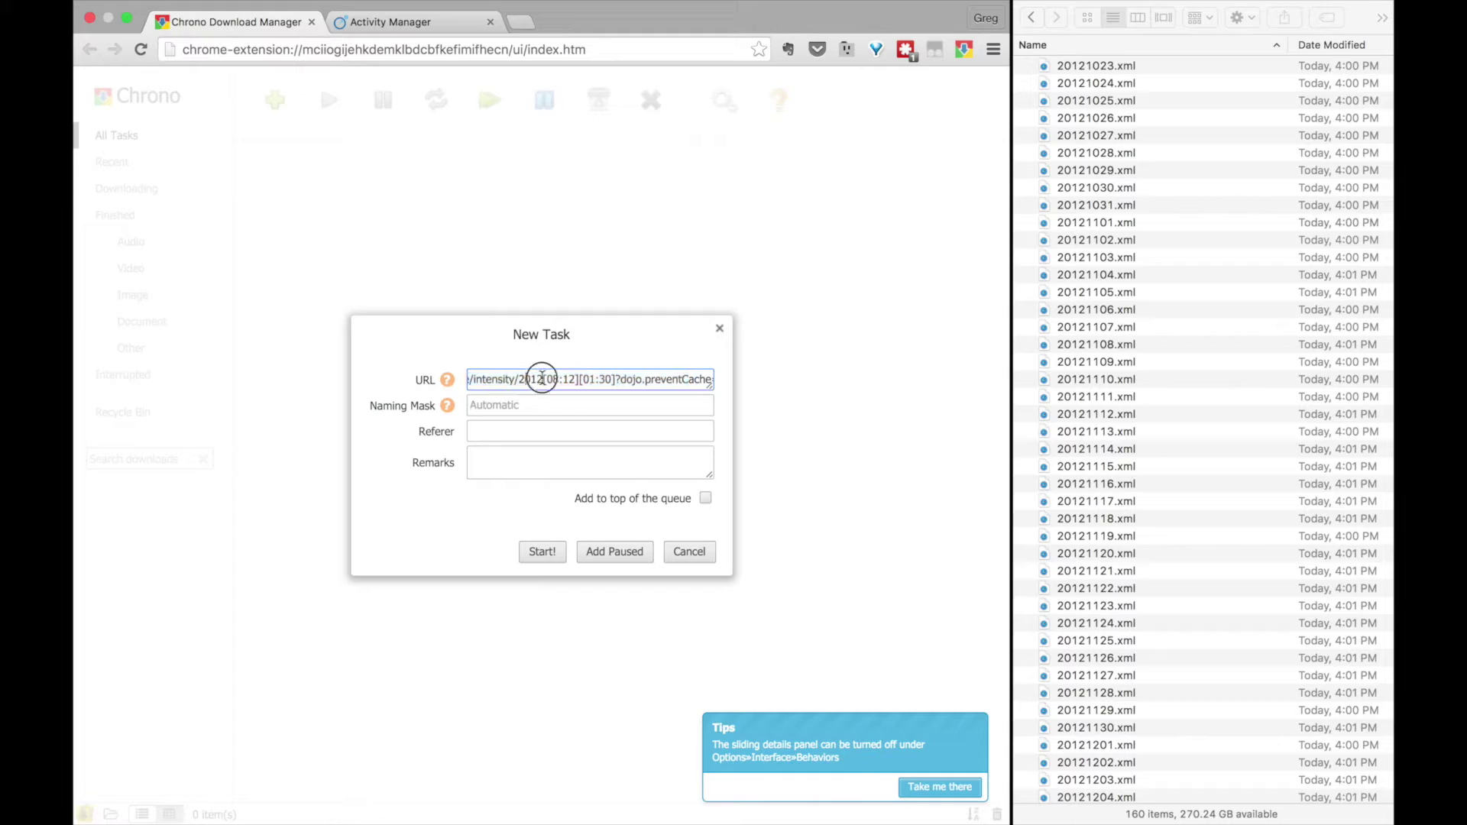
{"action": "type", "text": "[3"}
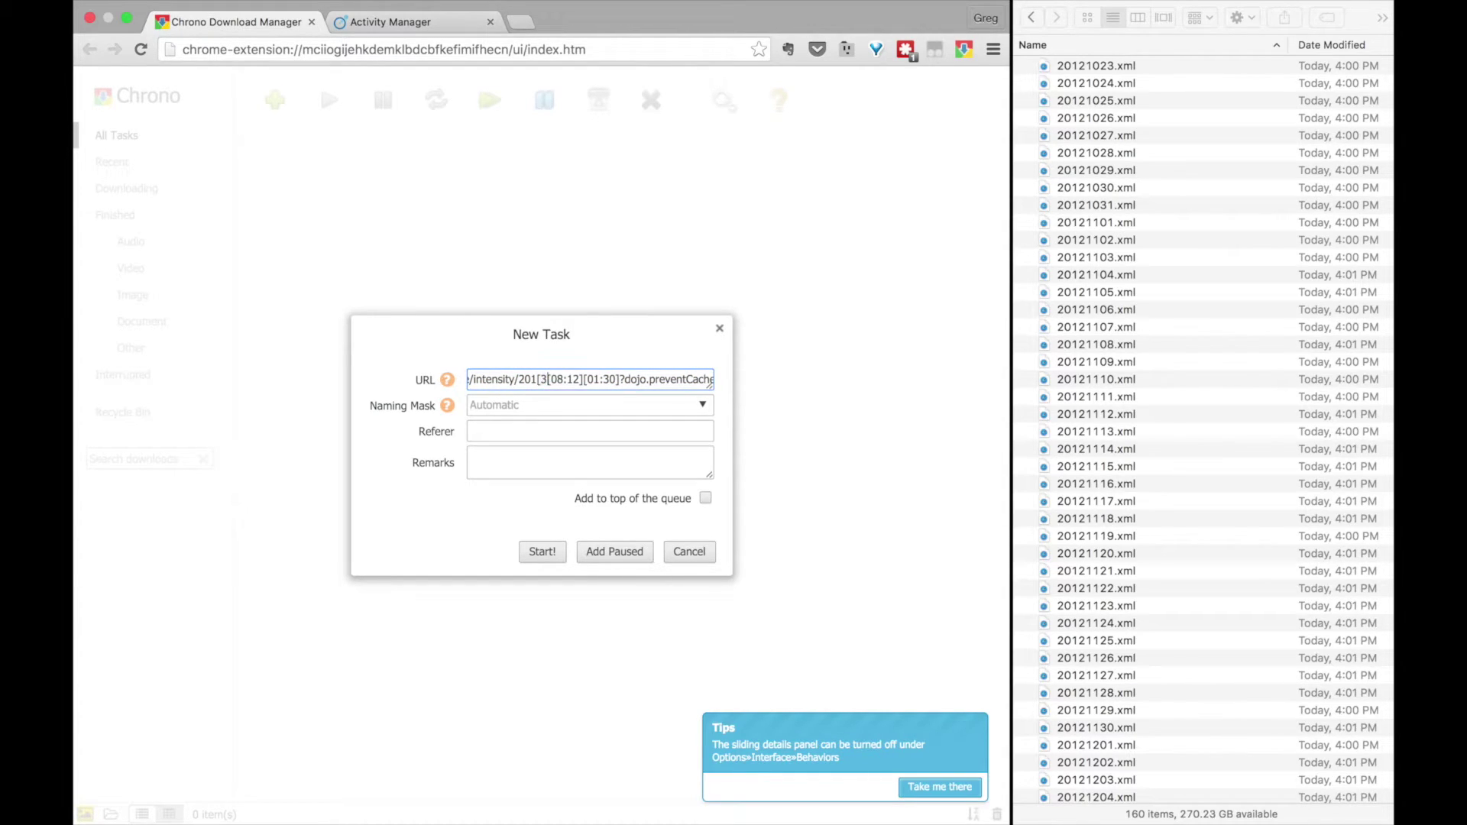
{"action": "type", "text": ":5]"}
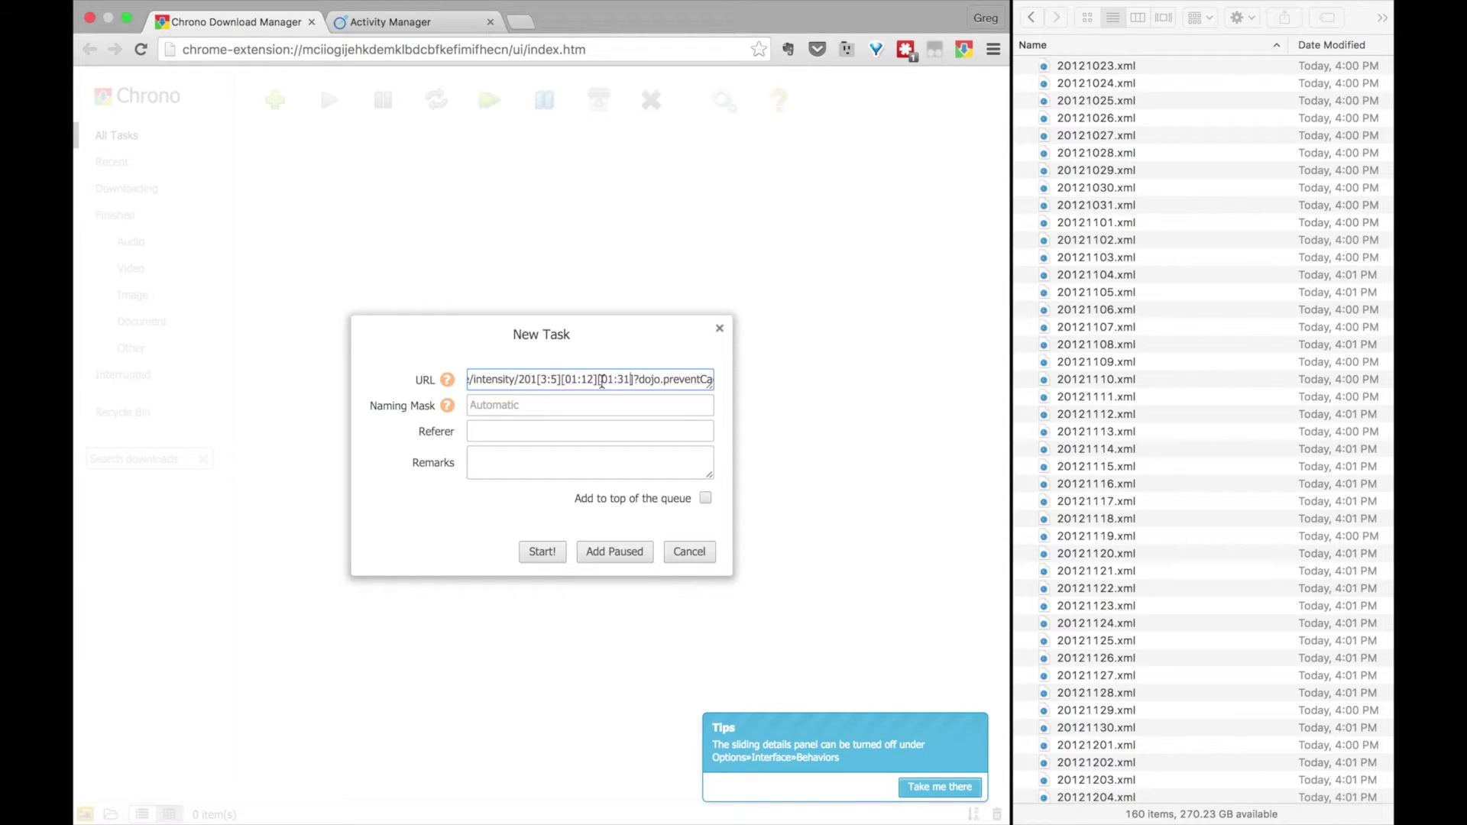
{"action": "left_click", "coordinate": [544, 551]}
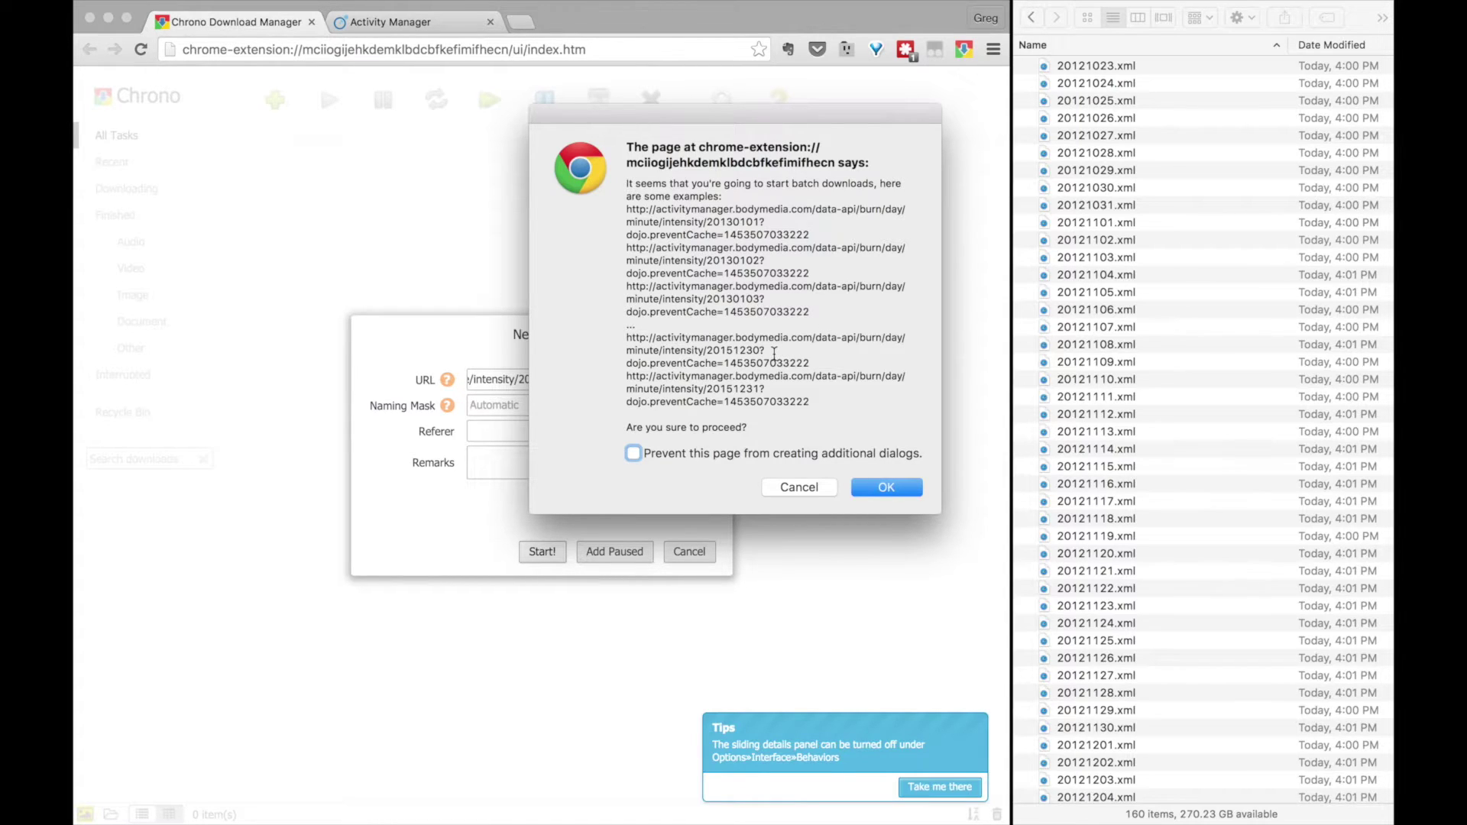
{"action": "left_click", "coordinate": [869, 486]}
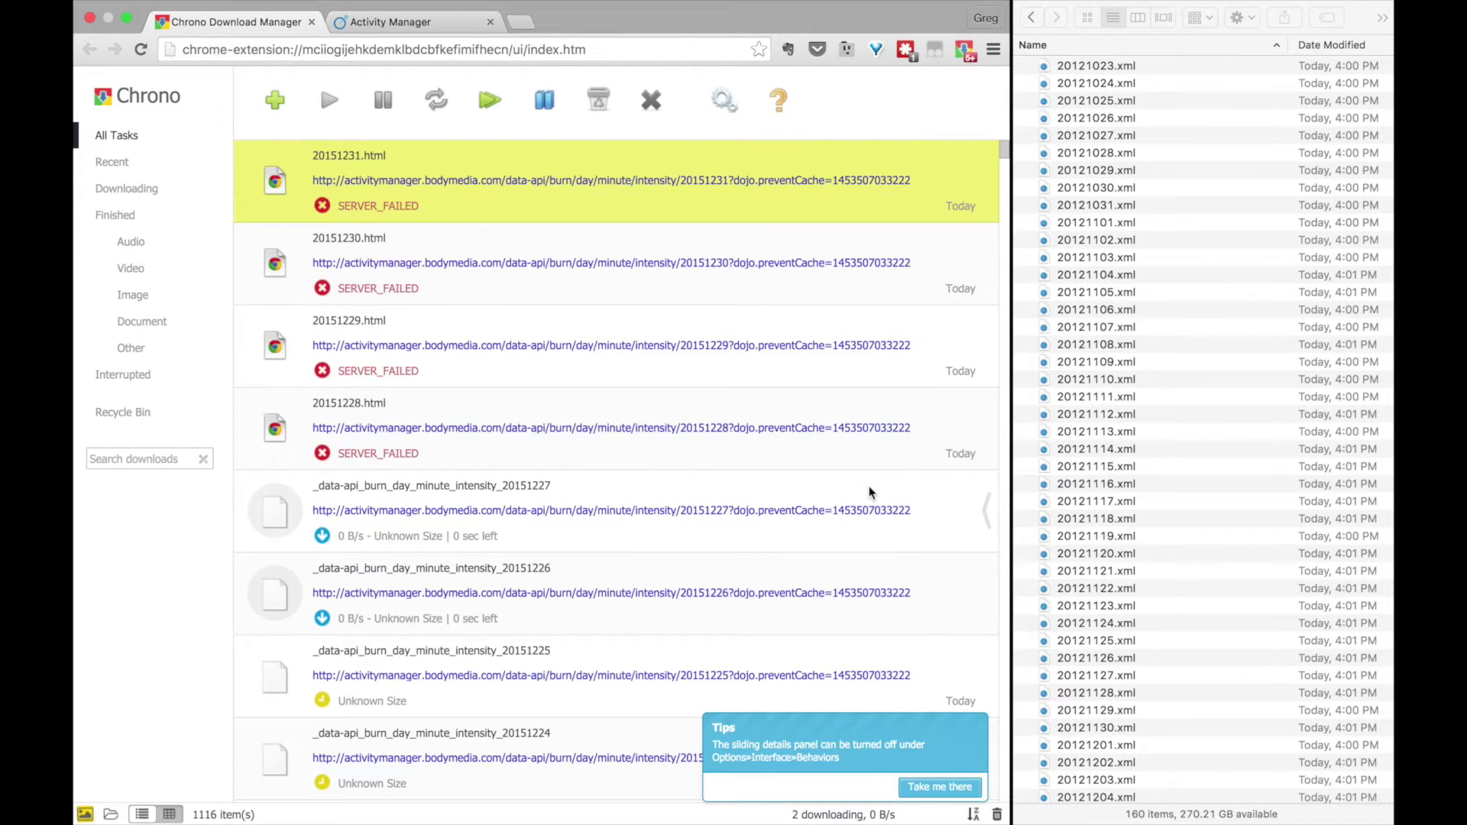
Reopen Activity Manager to refresh the session, then retry all 1116 Chrono tasks
{"action": "key", "text": "ctrl+Tab"}
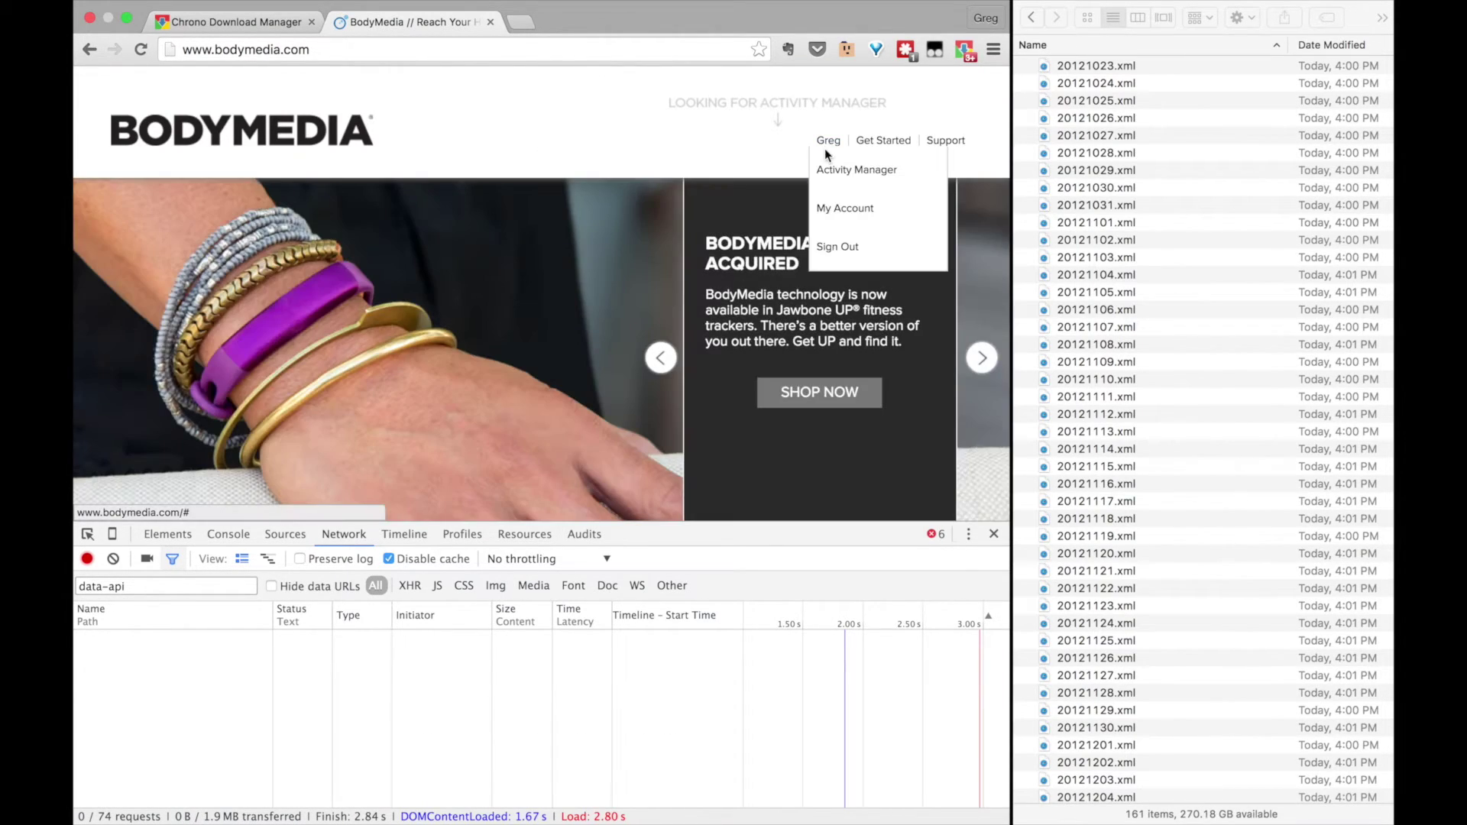
{"action": "left_click", "coordinate": [825, 172]}
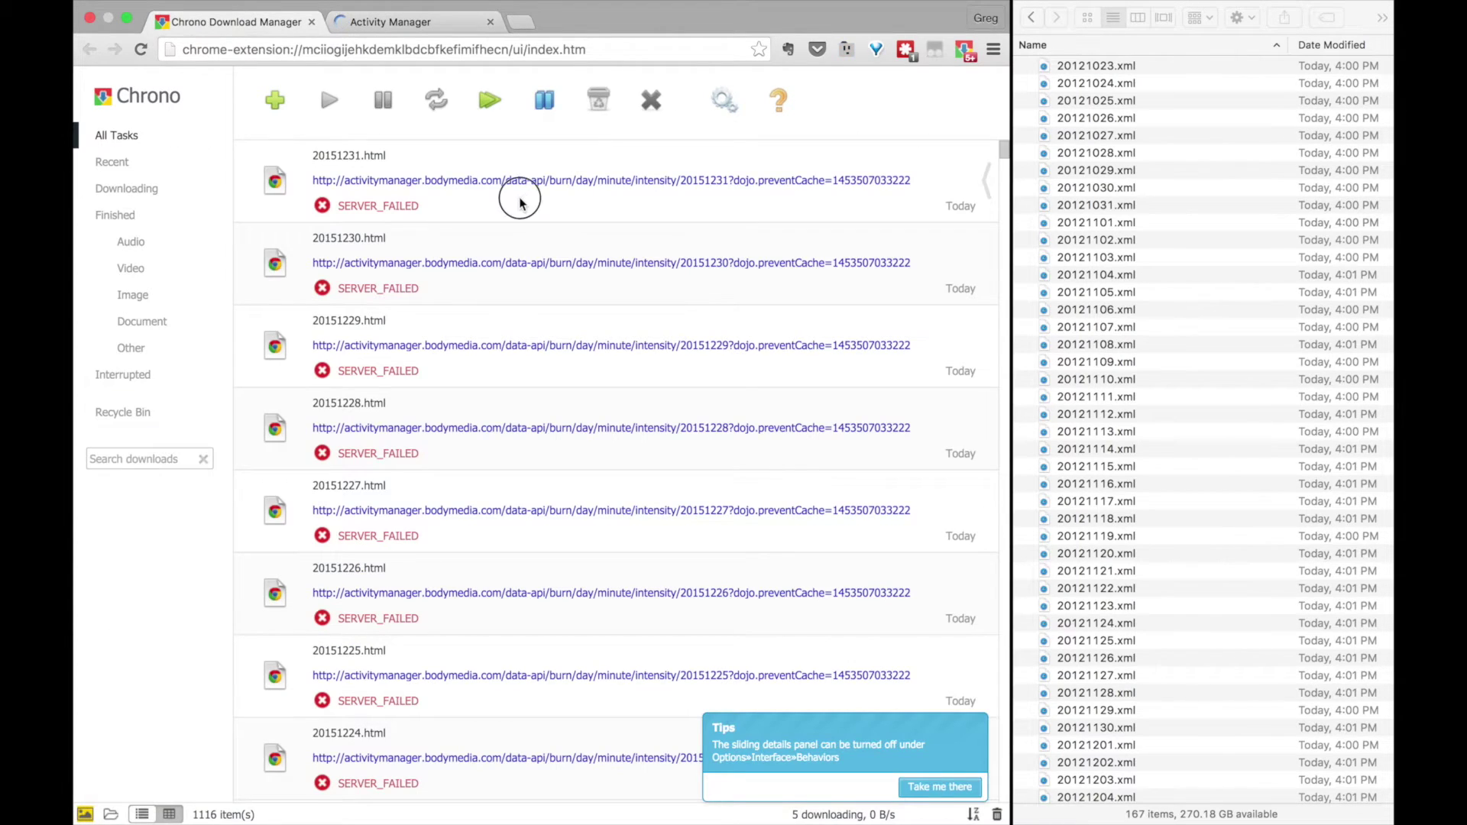
{"action": "left_click", "coordinate": [520, 201]}
{"action": "key", "text": "super+a"}
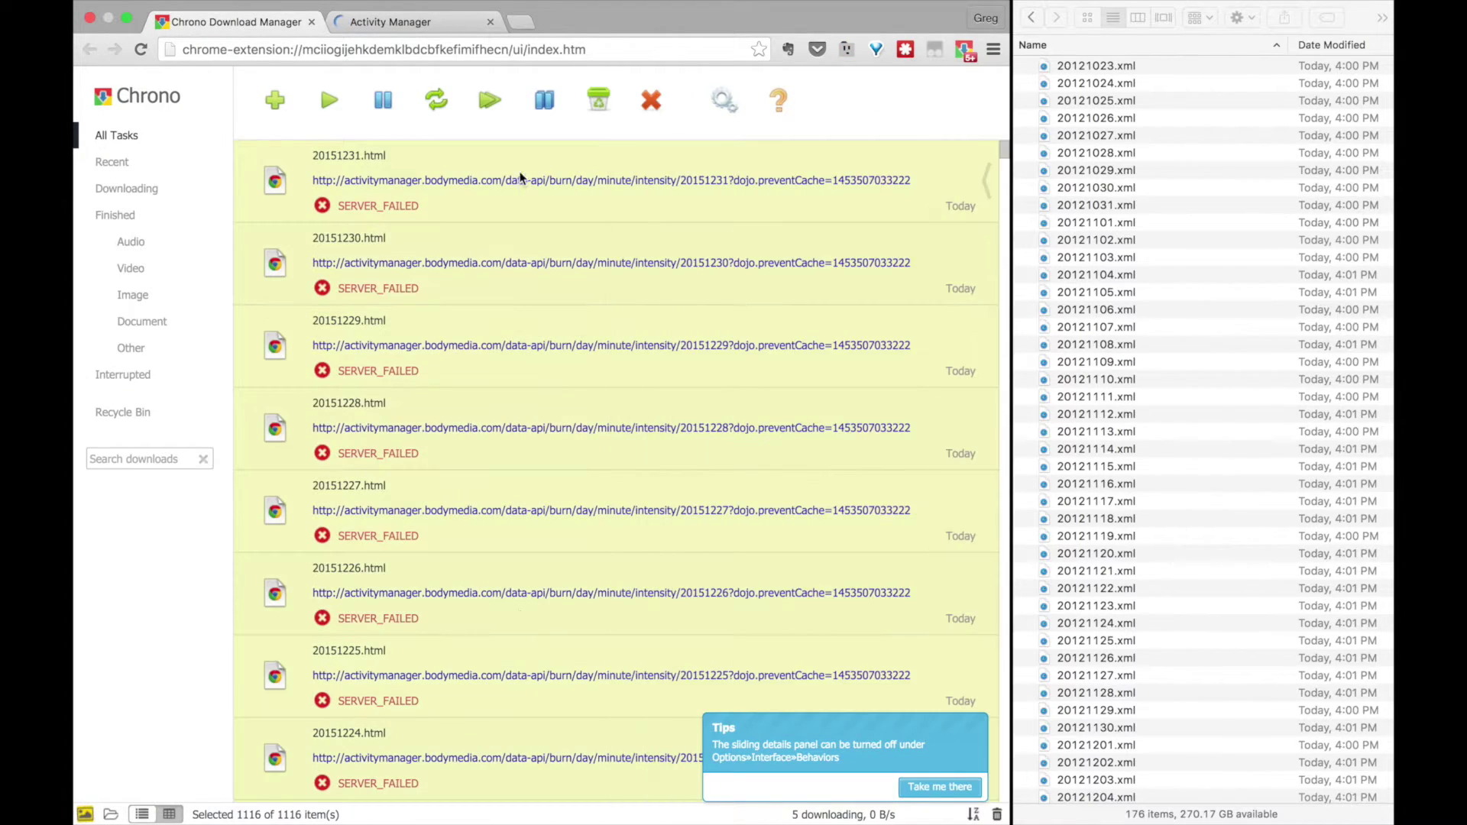
{"action": "left_click", "coordinate": [436, 102]}
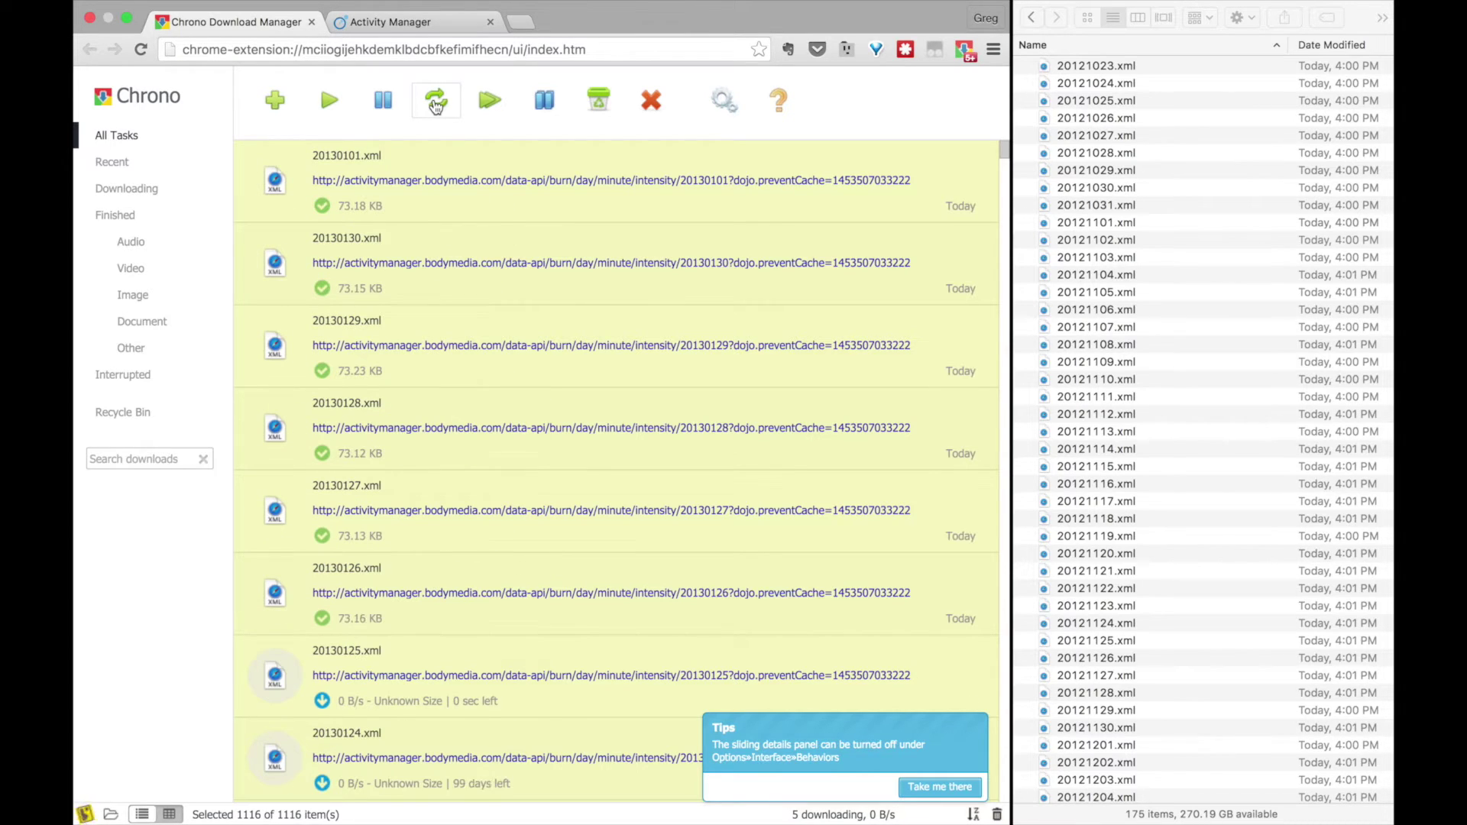
Scroll through the export folder in Finder to check the arriving daily XML files
{"action": "left_click", "coordinate": [1199, 322]}
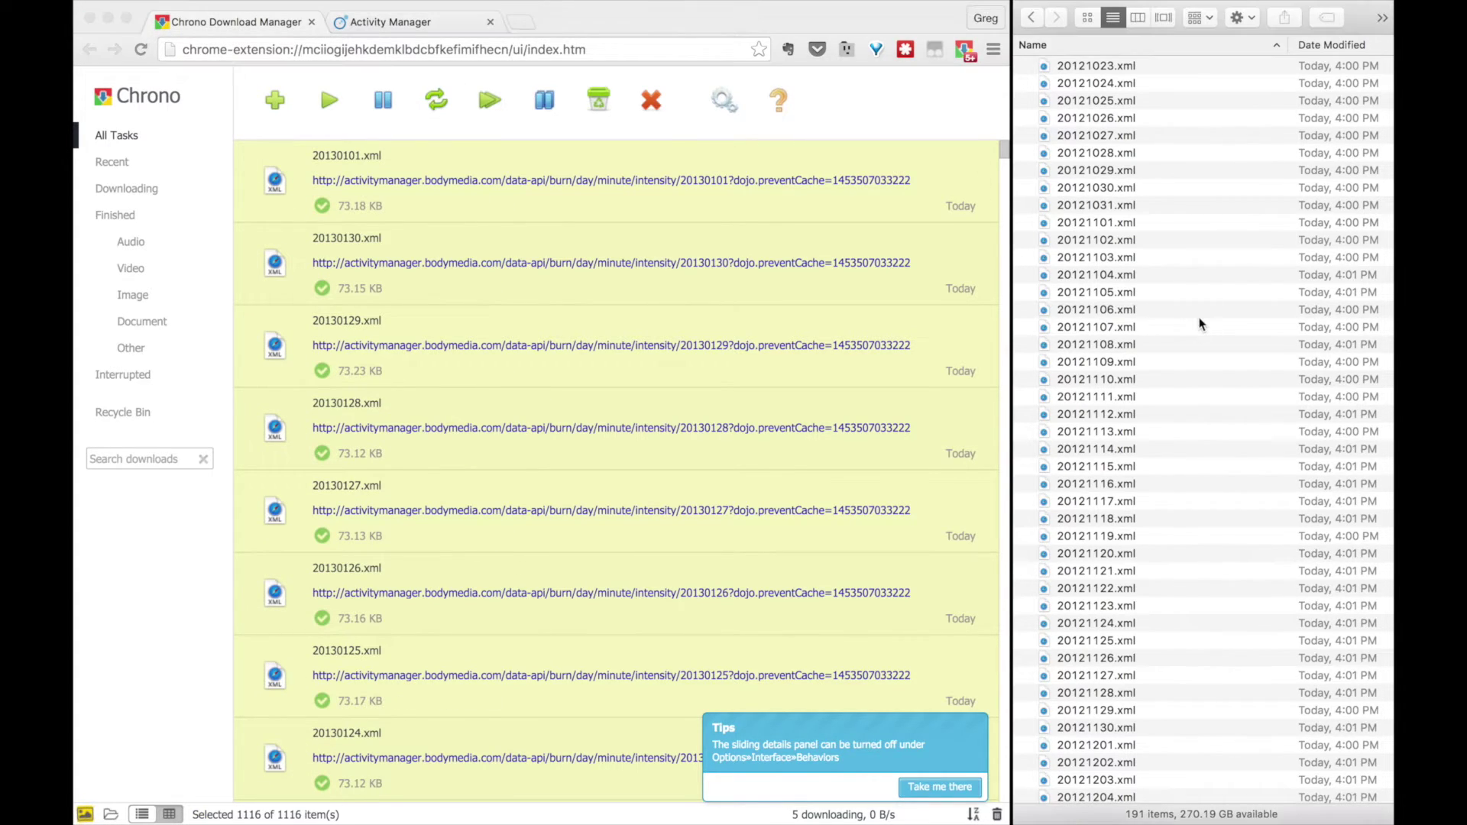
{"action": "scroll", "coordinate": [1200, 324], "scroll_direction": "down", "scroll_amount": 5}
{"action": "scroll", "coordinate": [1199, 324], "scroll_direction": "down", "scroll_amount": 10}
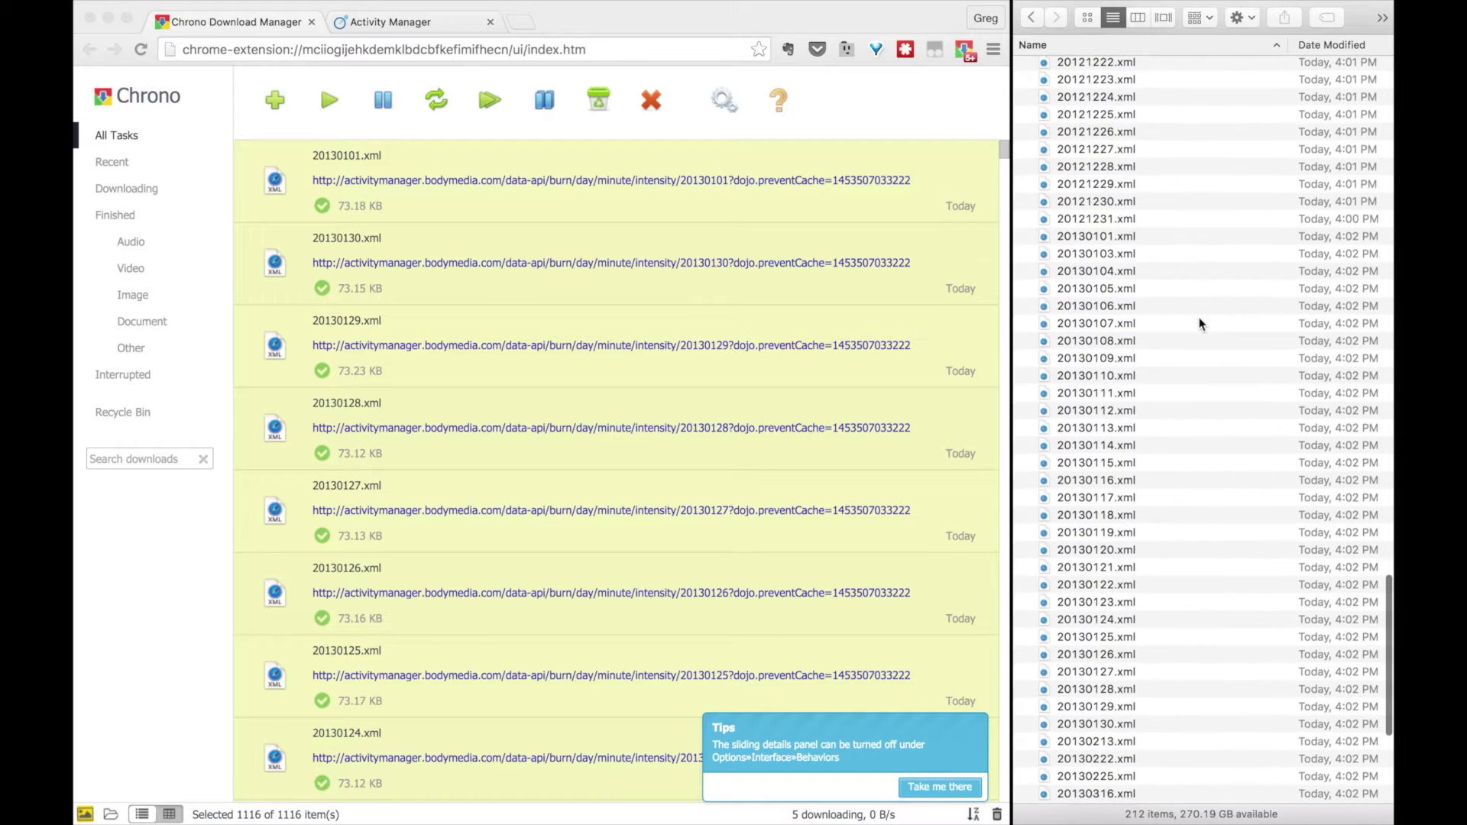
{"action": "scroll", "coordinate": [1154, 324], "scroll_direction": "down", "scroll_amount": 10}
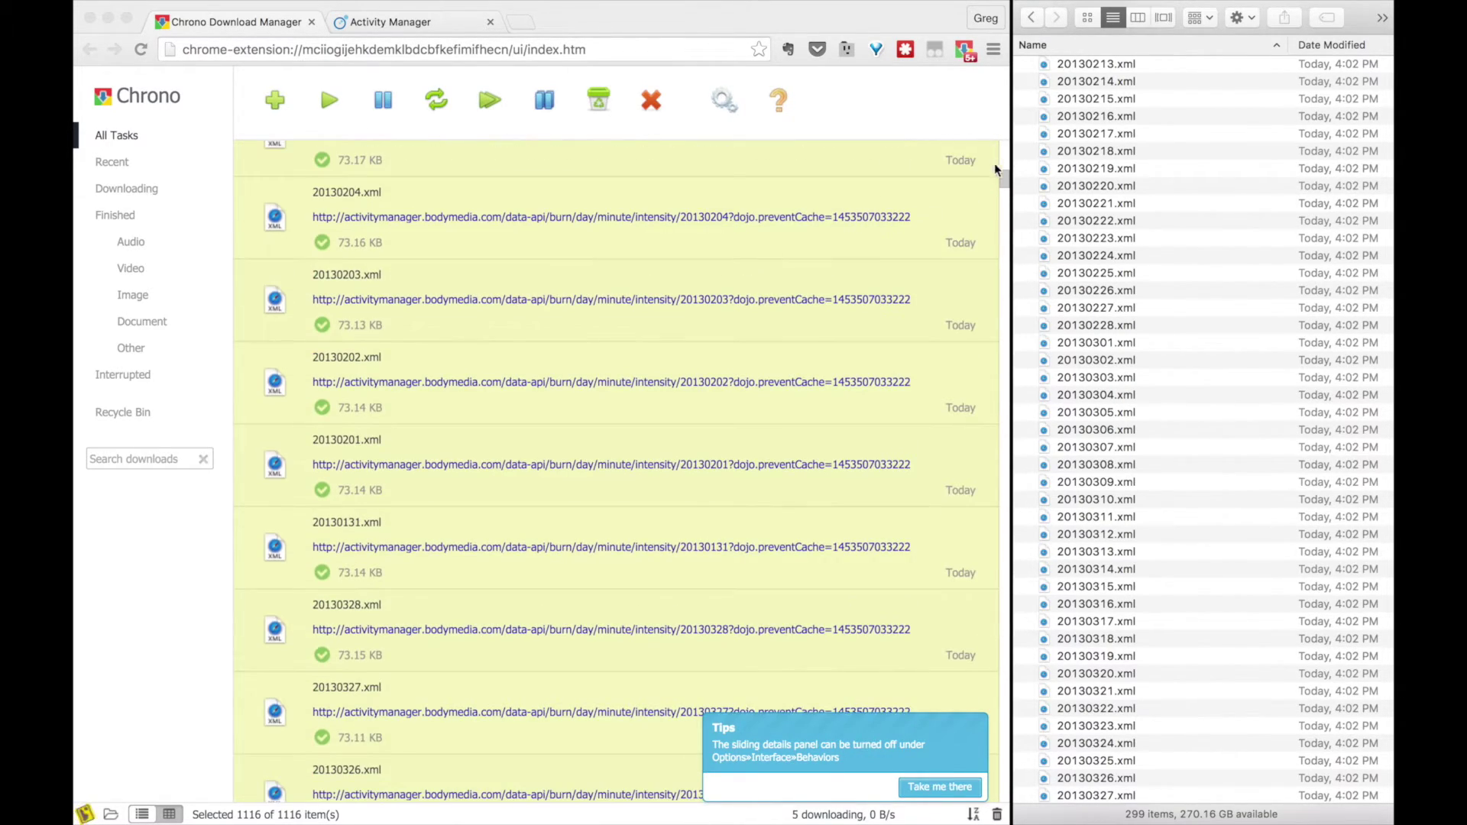
Filter Chrono to Downloading tasks to monitor the queued burn files, now 792 remaining
{"action": "left_click", "coordinate": [1003, 180]}
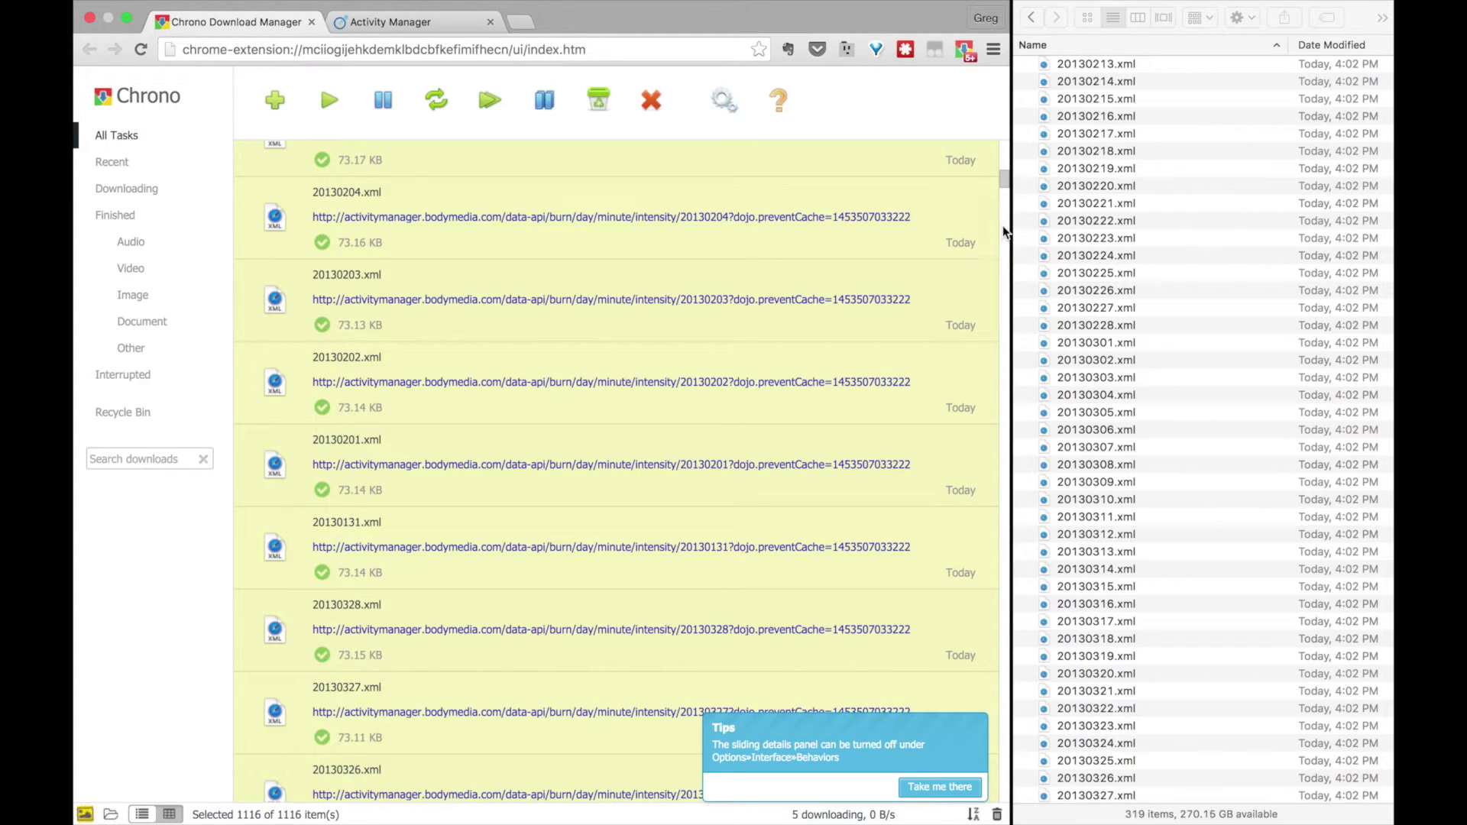
{"action": "left_click", "coordinate": [115, 162]}
{"action": "left_click", "coordinate": [119, 189]}
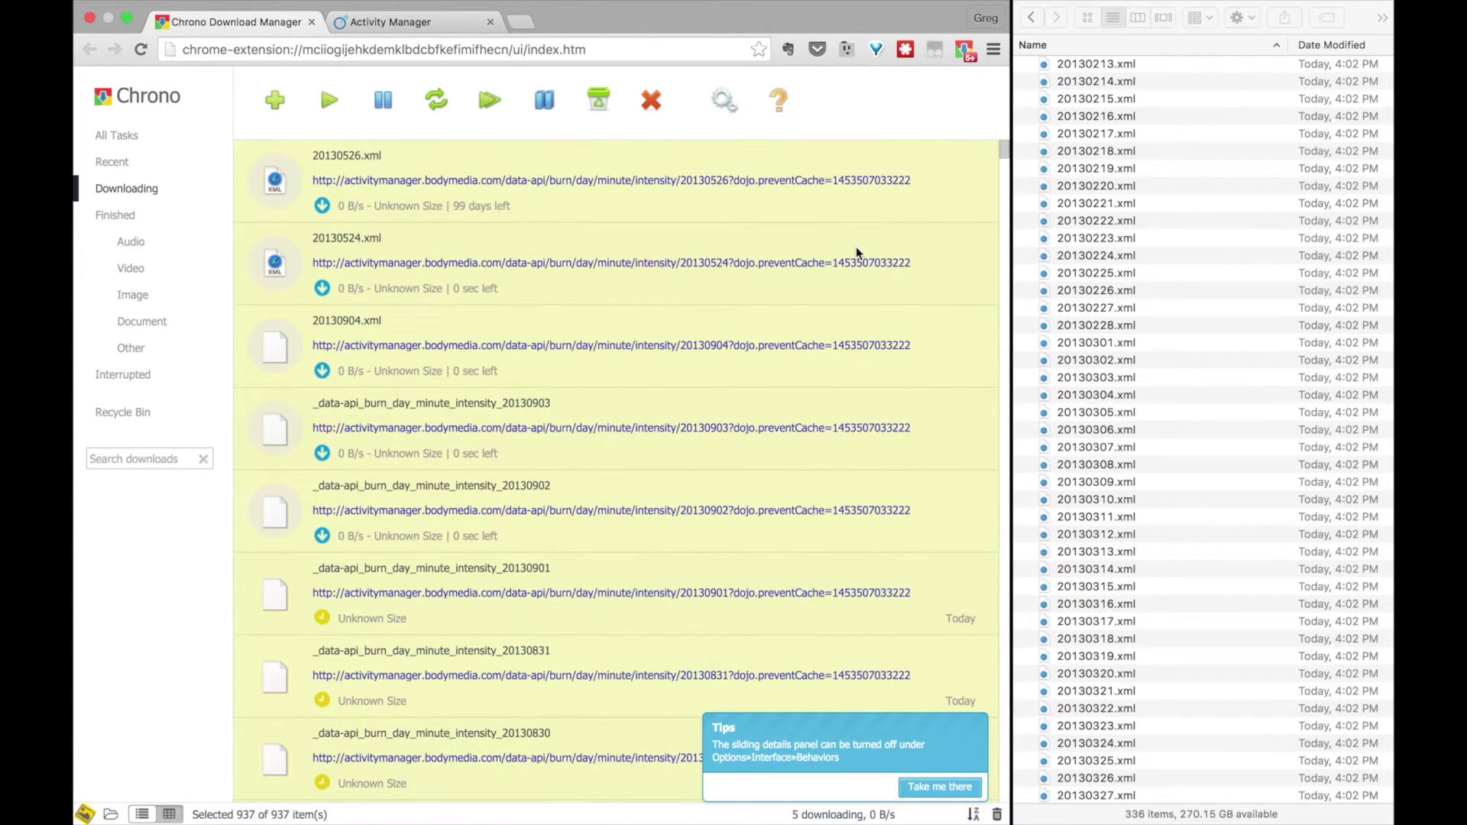
{"action": "left_click", "coordinate": [767, 216]}
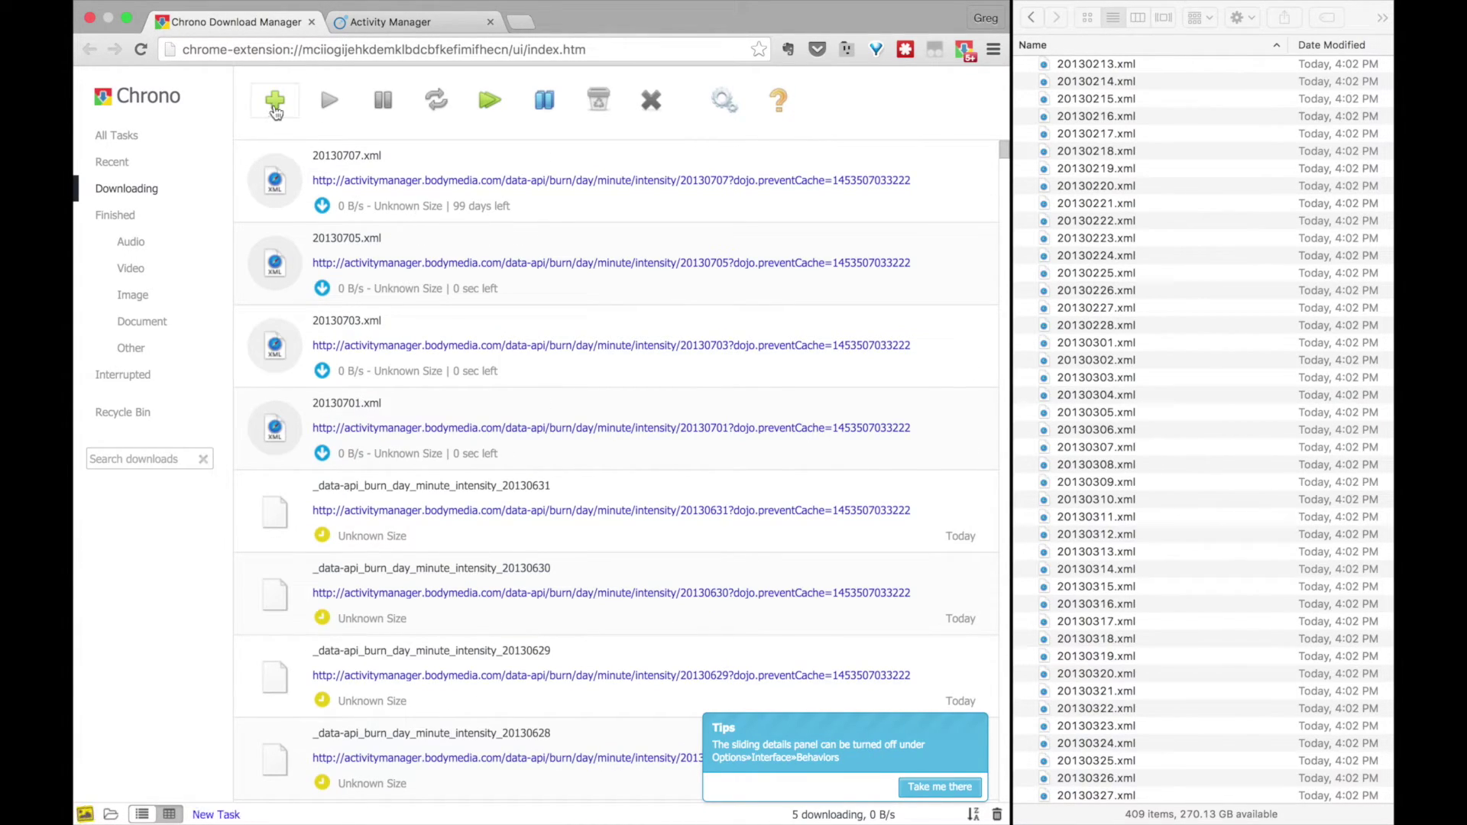
{"action": "left_click", "coordinate": [387, 25]}
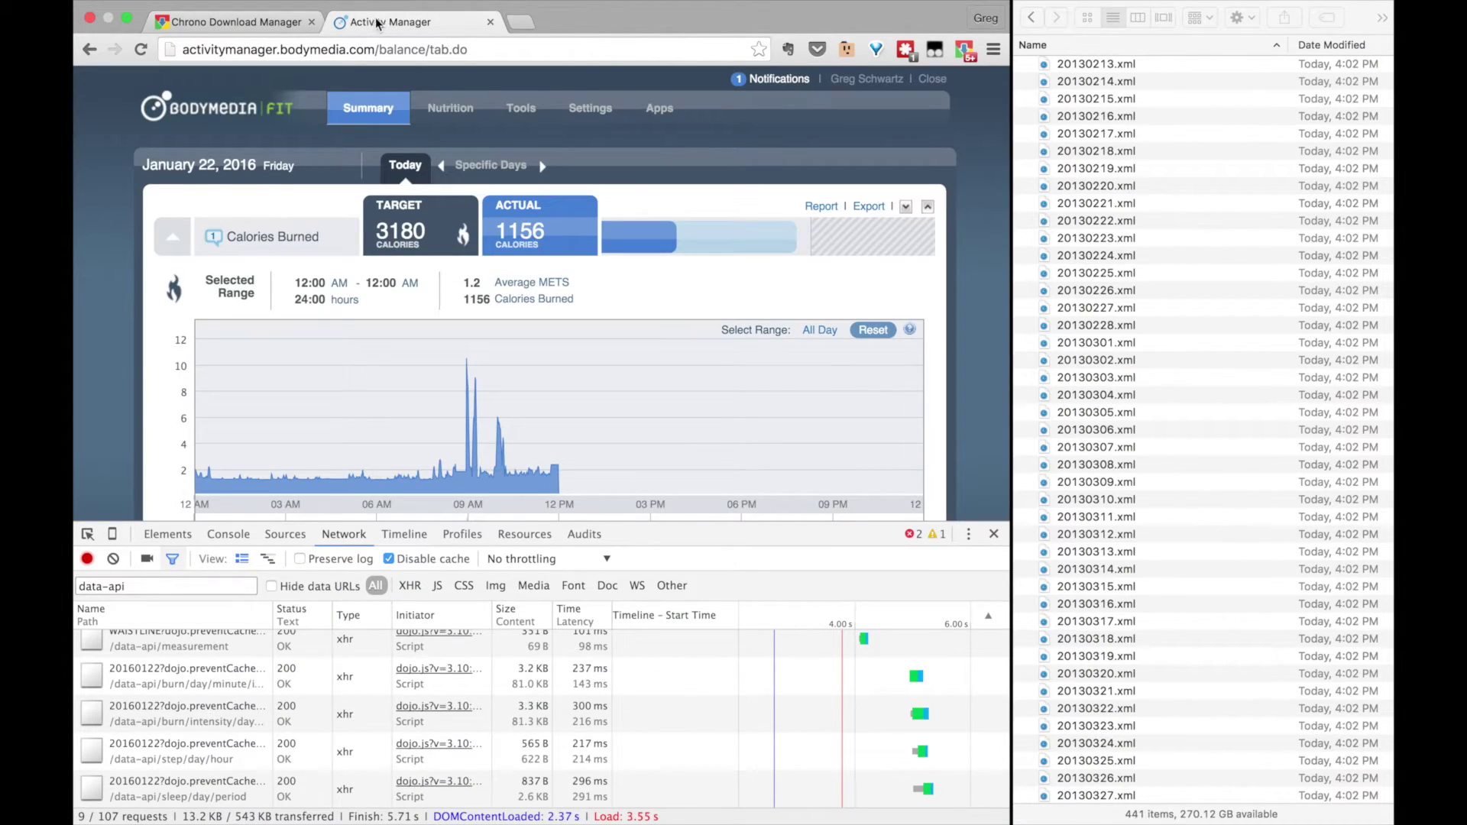
{"action": "left_click", "coordinate": [301, 25]}
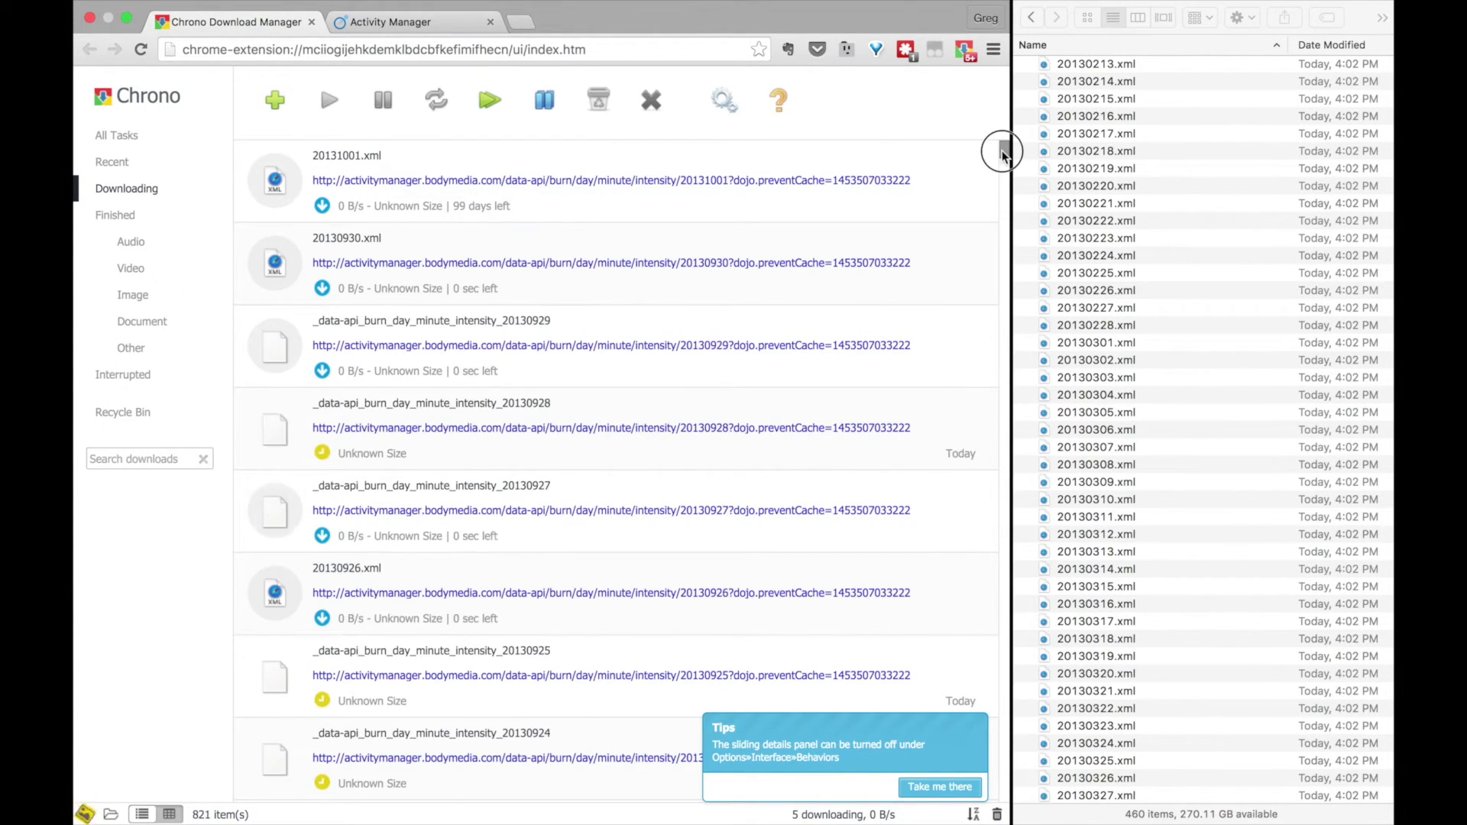
{"action": "left_click_drag", "start_coordinate": [1002, 153], "coordinate": [1007, 802]}
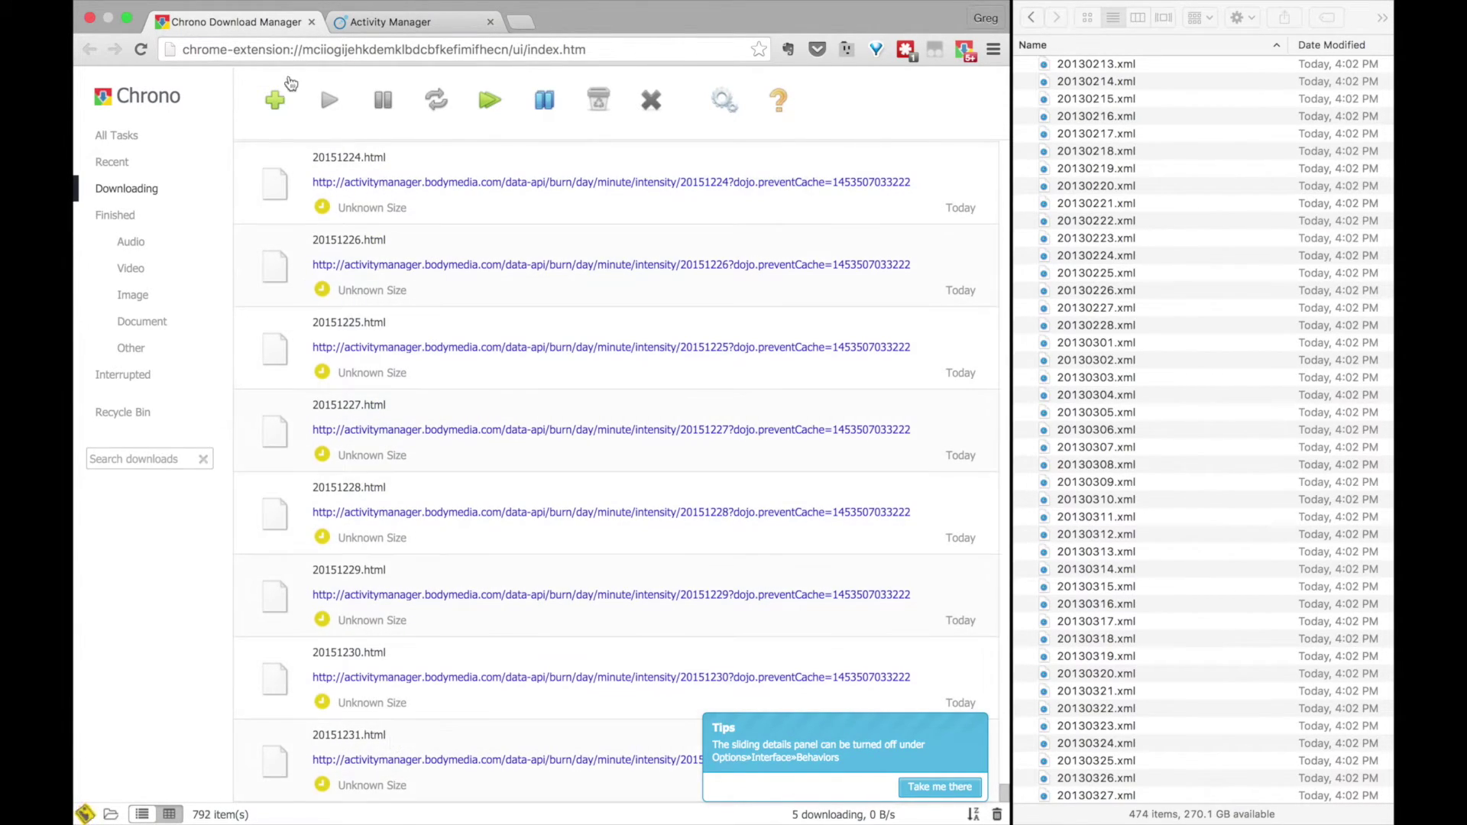
Create a task with date range 201601[01:22] and confirm the January 1–22, 2016 batch
{"action": "left_click", "coordinate": [274, 99]}
{"action": "left_click", "coordinate": [573, 380]}
{"action": "key", "text": "alt+Right"}
{"action": "key", "text": "alt+Right"}
{"action": "key", "text": "alt+Right"}
{"action": "key", "text": "alt+Right"}
{"action": "key", "text": "alt+Right"}
{"action": "key", "text": "alt+Right"}
{"action": "key", "text": "alt+Right"}
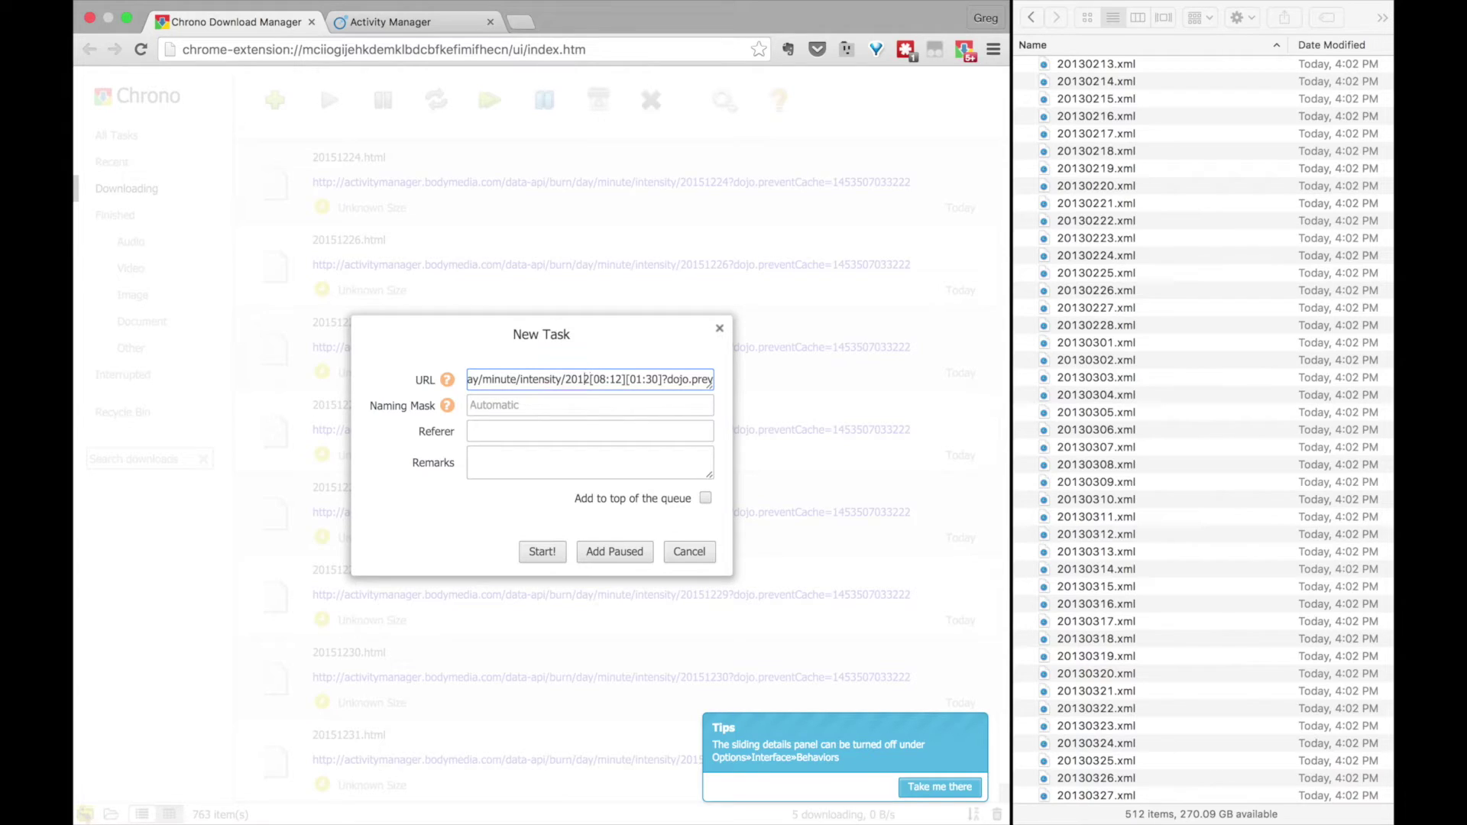
{"action": "key", "text": "shift+Right"}
{"action": "key", "text": "shift+Right"}
{"action": "key", "text": "shift+Right"}
{"action": "key", "text": "shift+Right"}
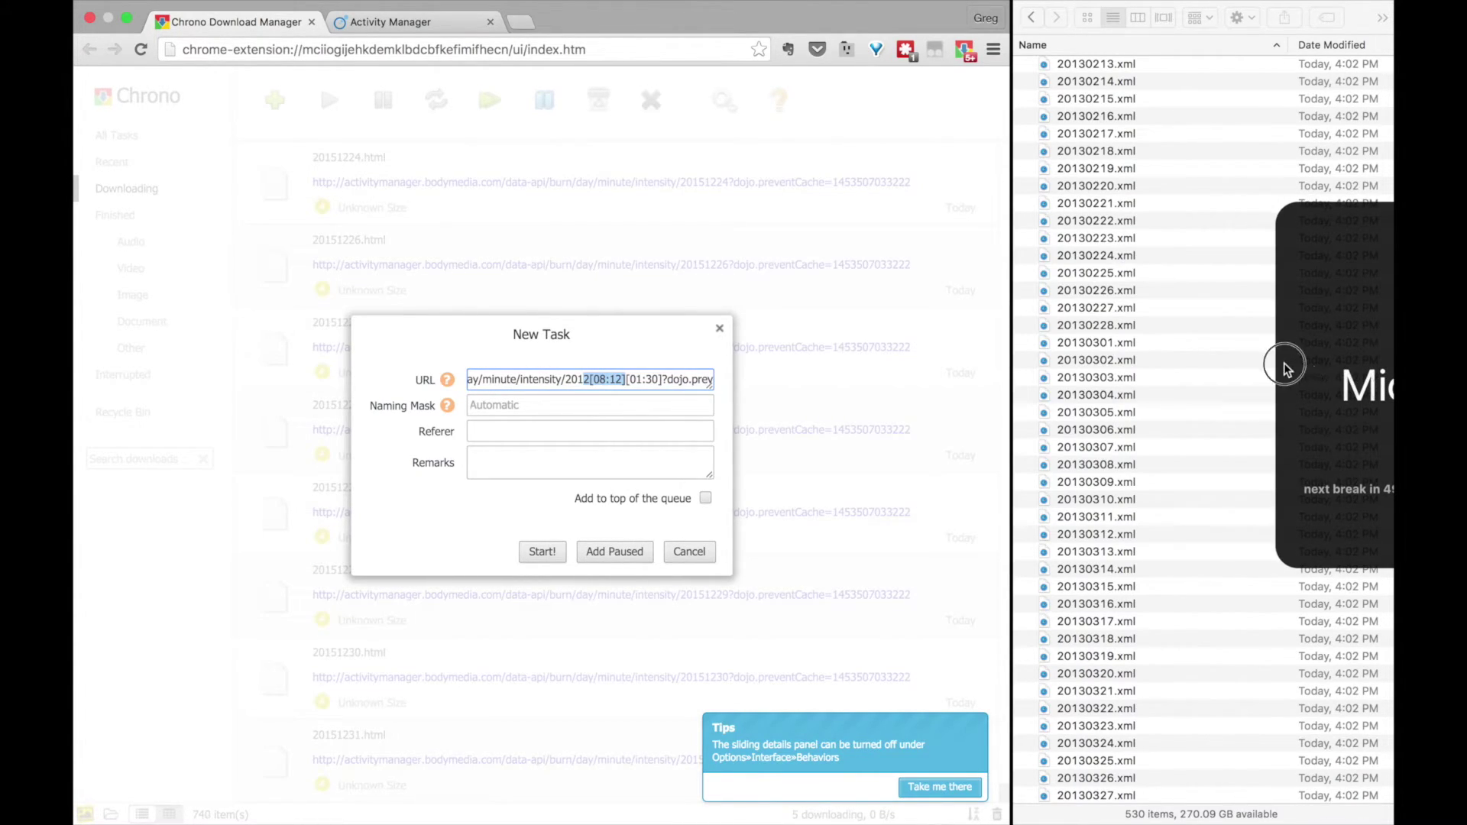
{"action": "left_click_drag", "start_coordinate": [586, 378], "coordinate": [617, 379]}
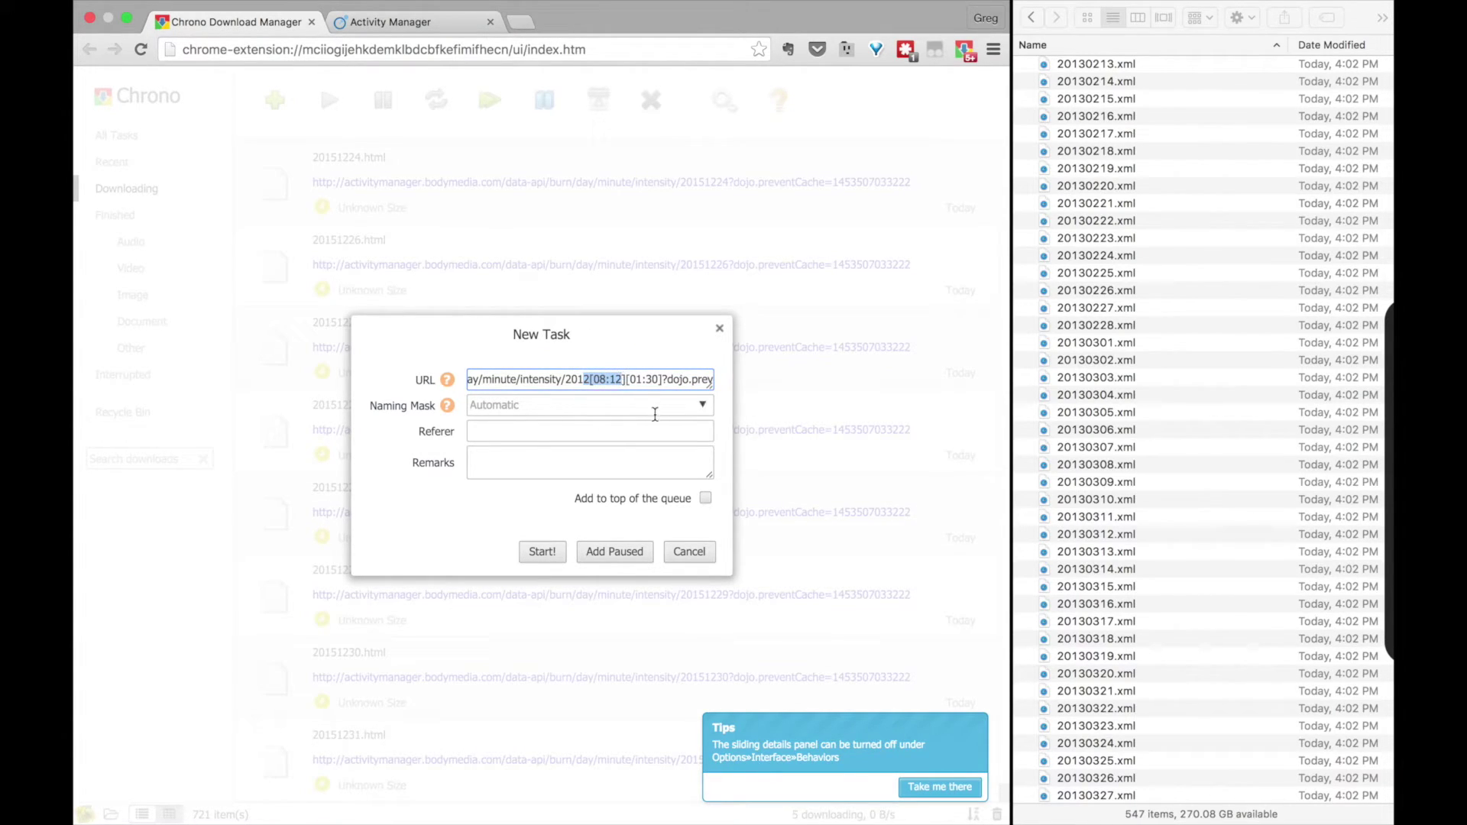
{"action": "type", "text": "601[01:"}
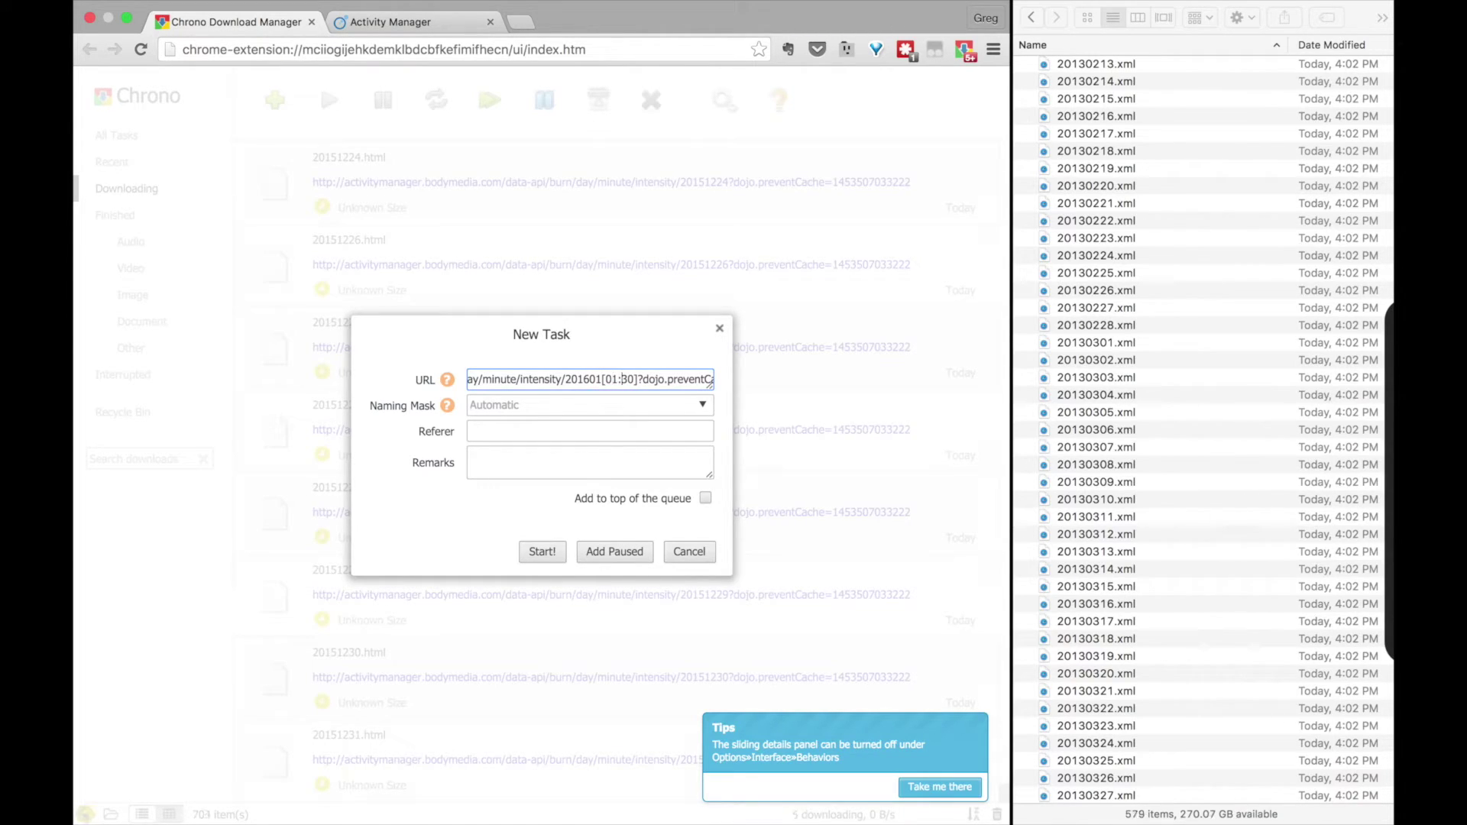
{"action": "type", "text": "22"}
{"action": "left_click", "coordinate": [544, 554]}
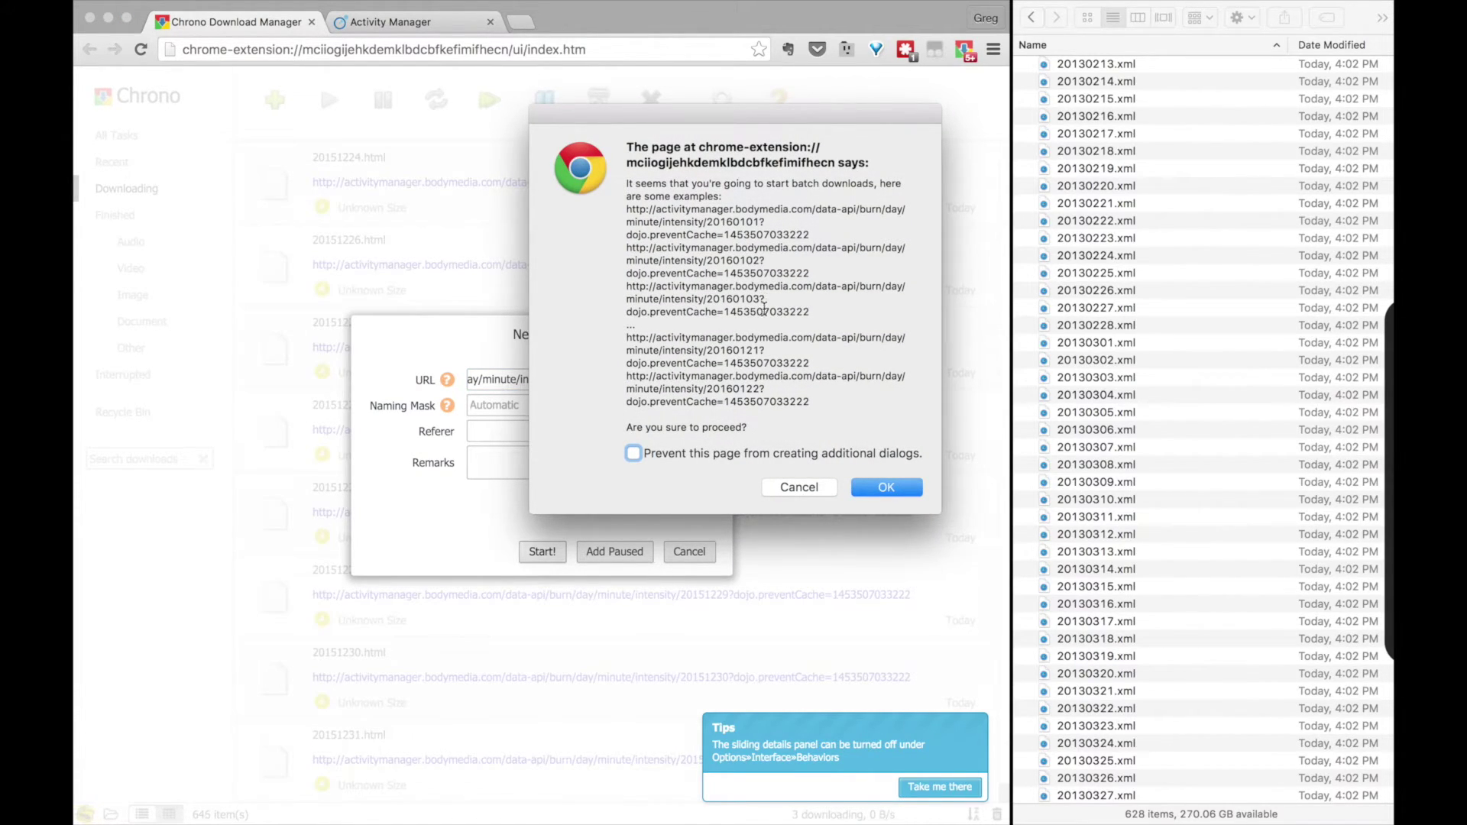
{"action": "left_click", "coordinate": [886, 488]}
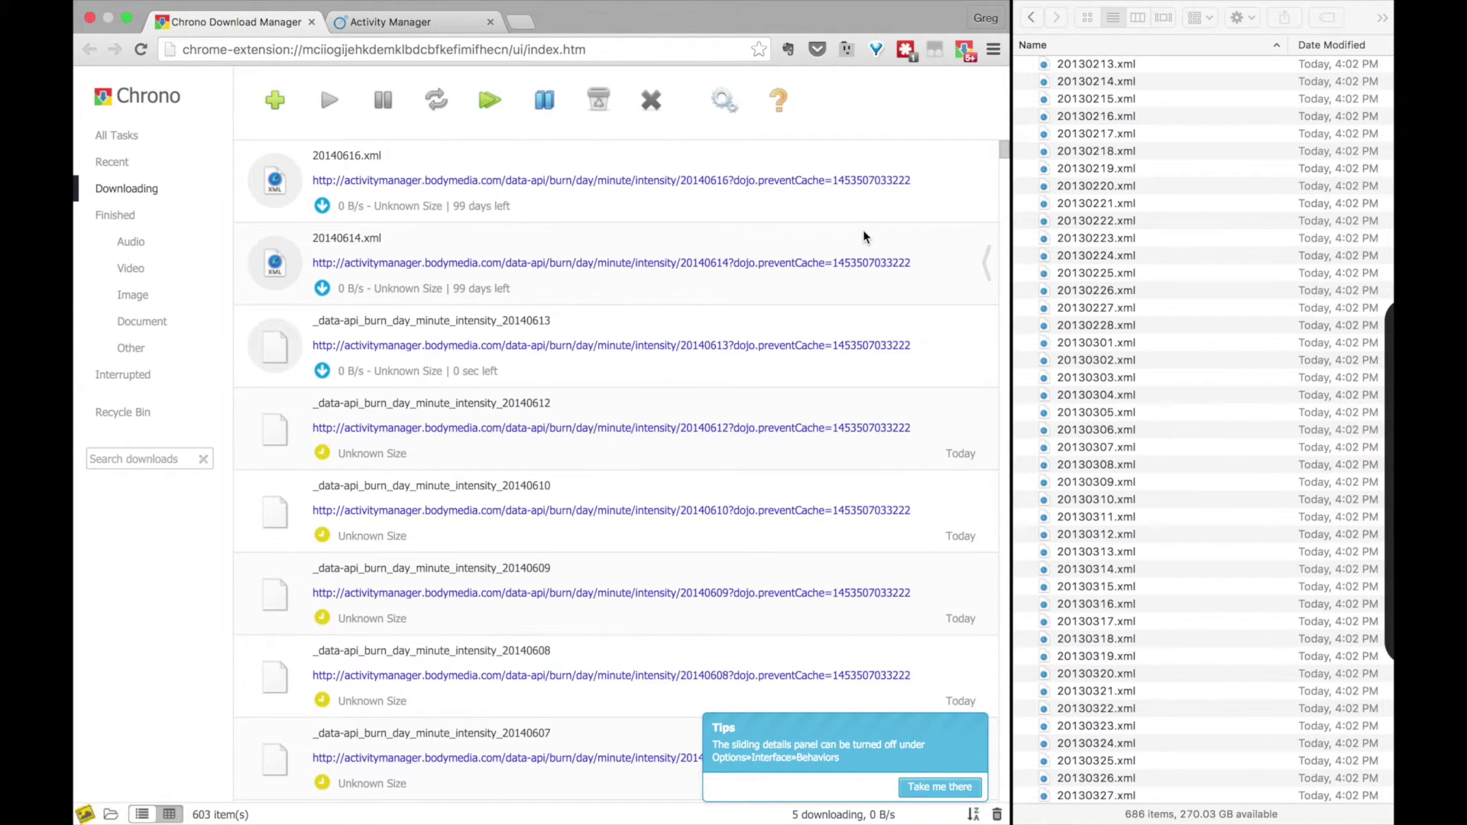
{"action": "left_click", "coordinate": [1153, 336]}
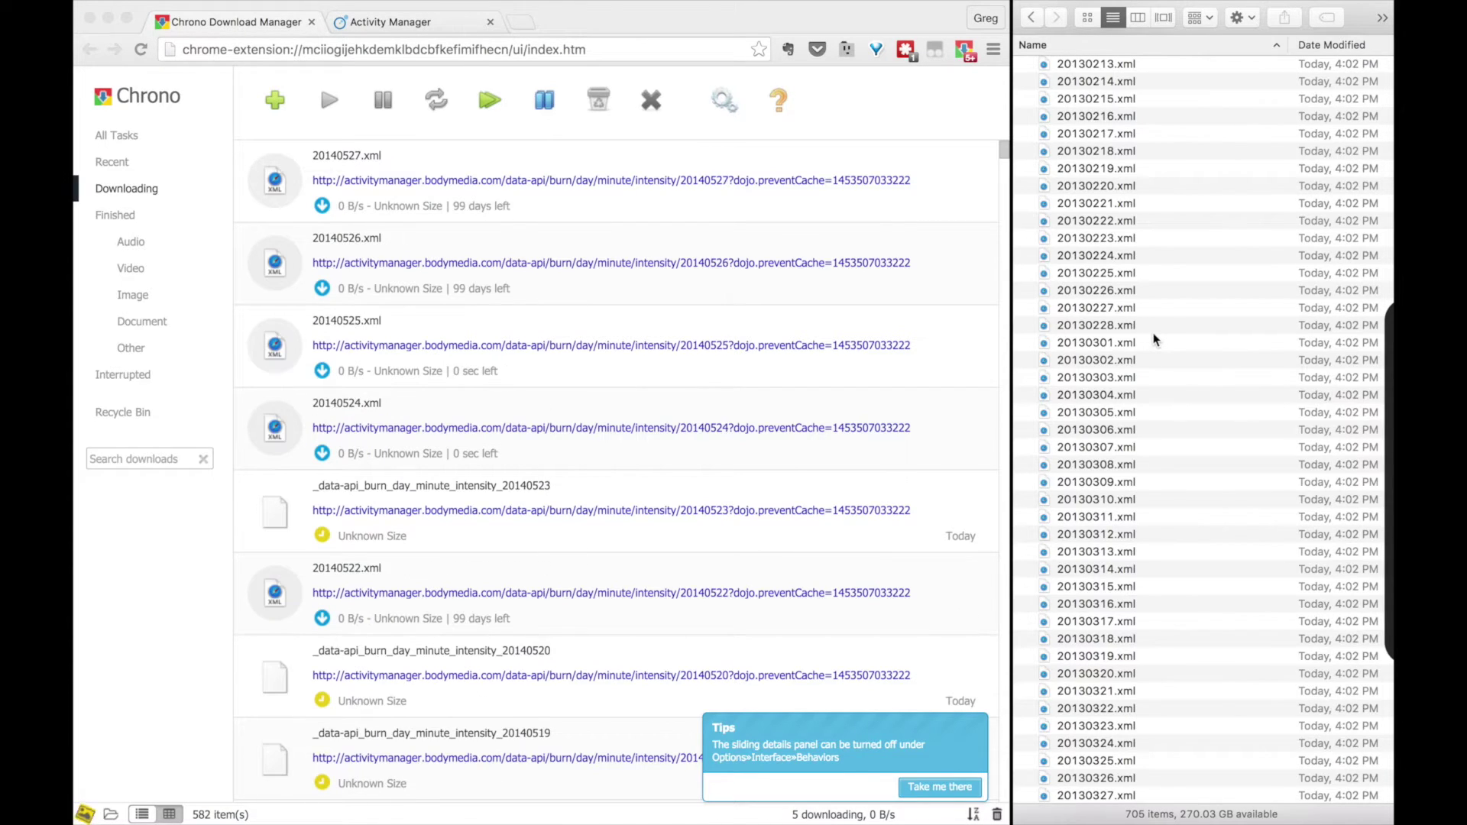
{"action": "scroll", "coordinate": [1154, 340], "scroll_direction": "up", "scroll_amount": 15}
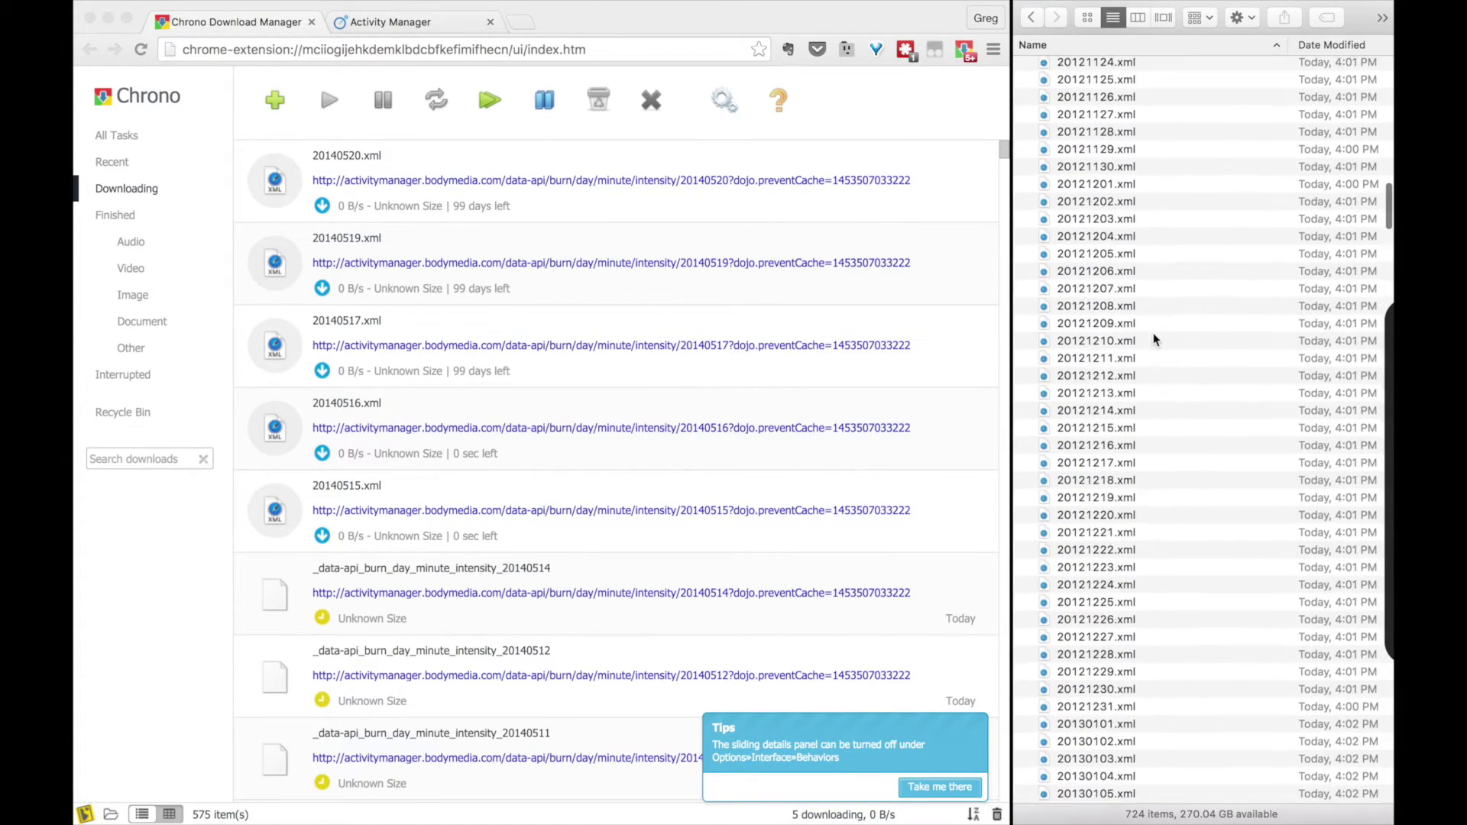
{"action": "scroll", "coordinate": [1153, 339], "scroll_direction": "down", "scroll_amount": 20}
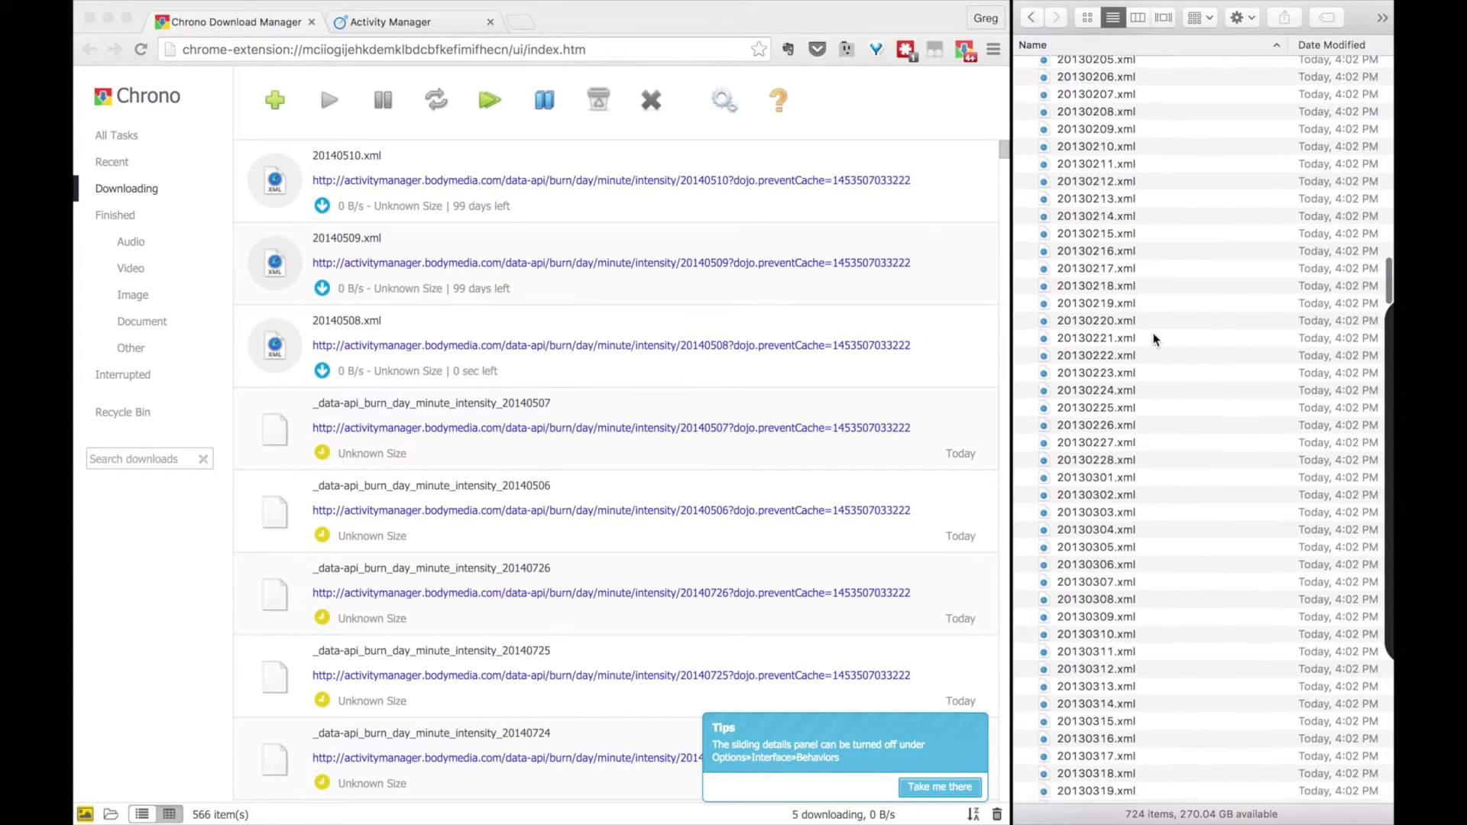
{"action": "scroll", "coordinate": [1154, 340], "scroll_direction": "down", "scroll_amount": 12}
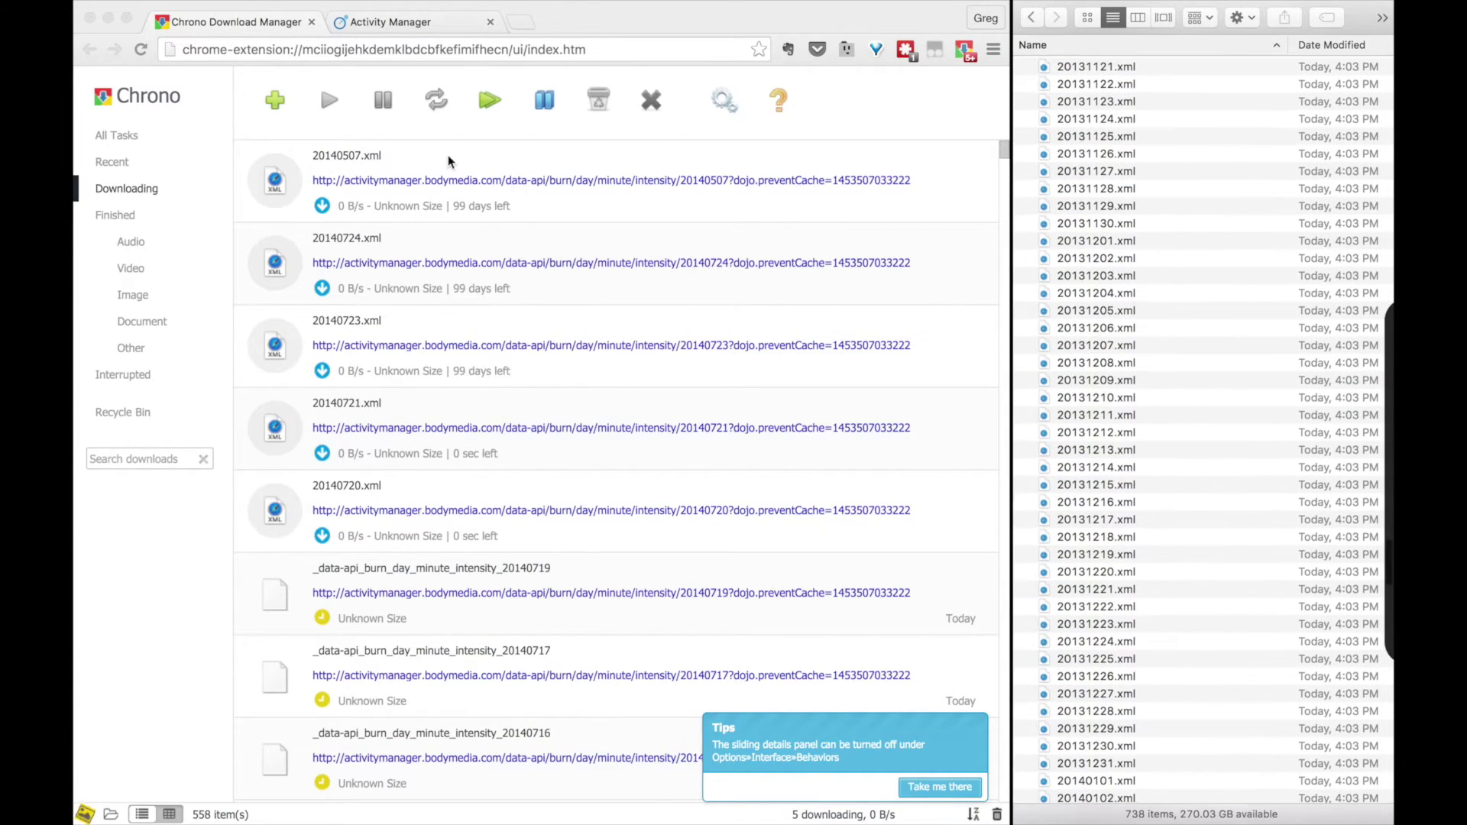
{"action": "left_click", "coordinate": [382, 133]}
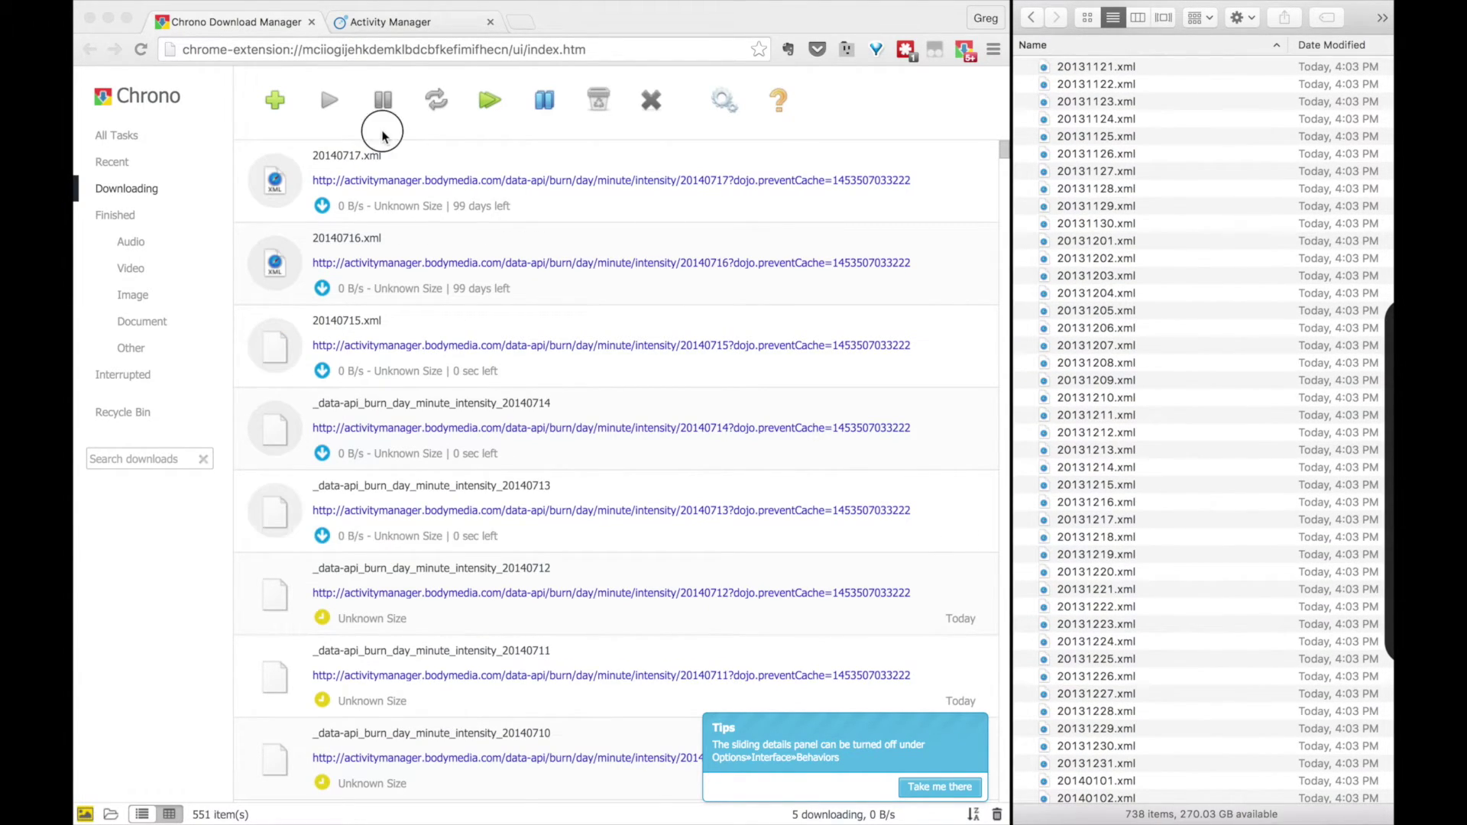
Copy the link address of the January 22, 2016 step/day/hour request in DevTools Network
{"action": "left_click", "coordinate": [350, 23]}
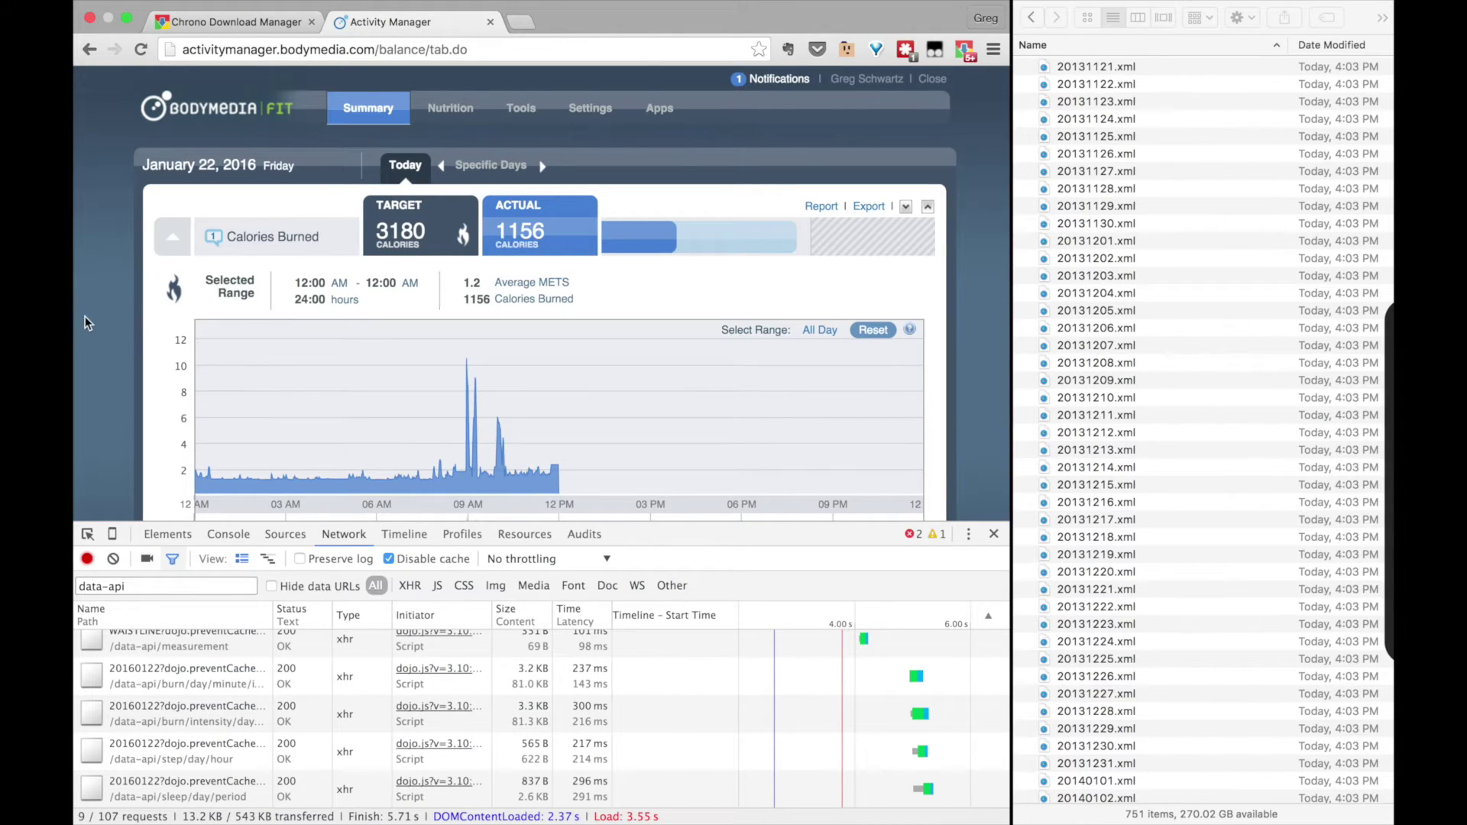
{"action": "scroll", "coordinate": [111, 319], "scroll_direction": "down", "scroll_amount": 10}
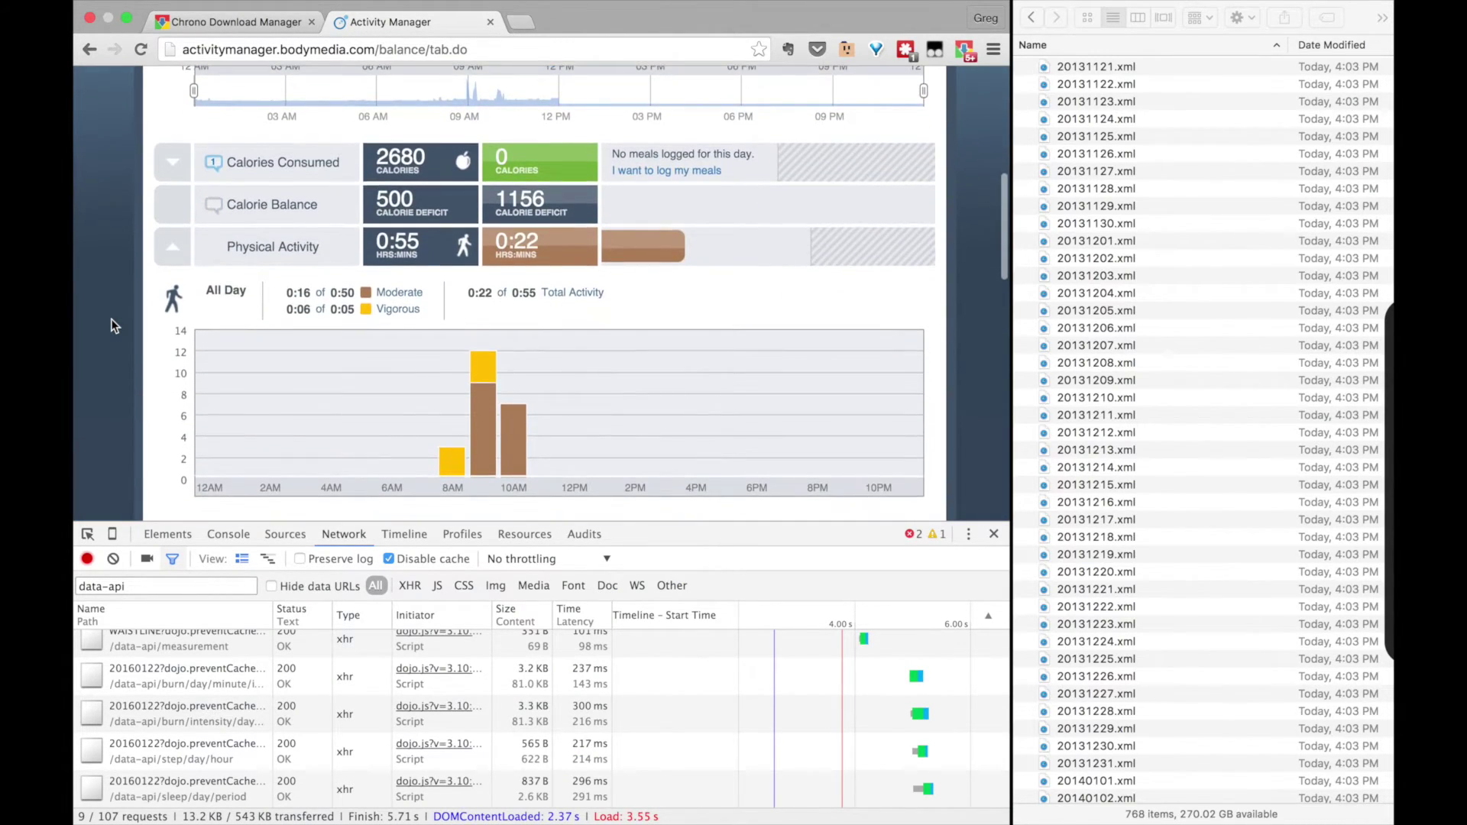
{"action": "scroll", "coordinate": [111, 319], "scroll_direction": "down", "scroll_amount": 8}
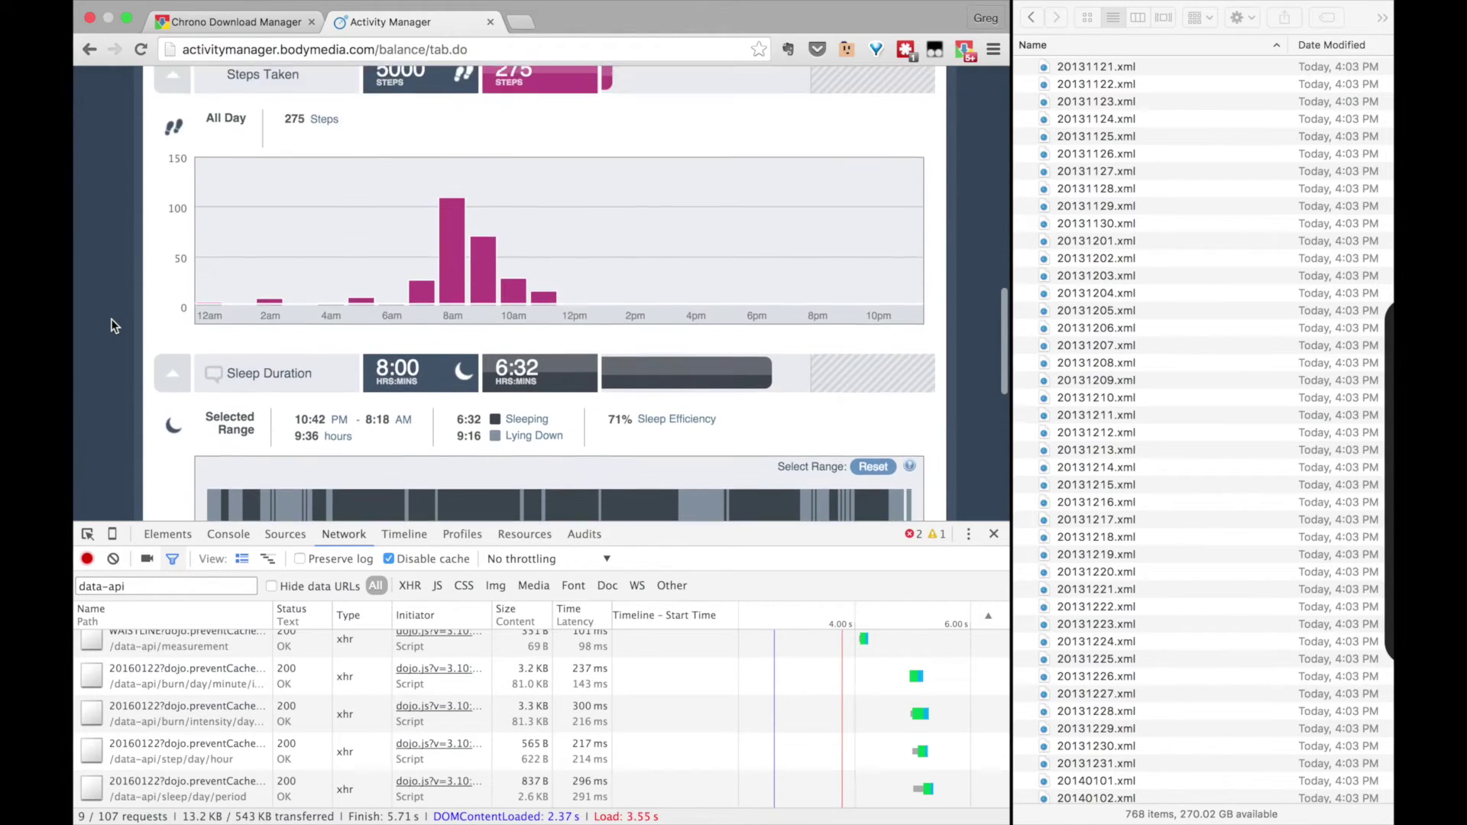
{"action": "scroll", "coordinate": [111, 319], "scroll_direction": "up", "scroll_amount": 1}
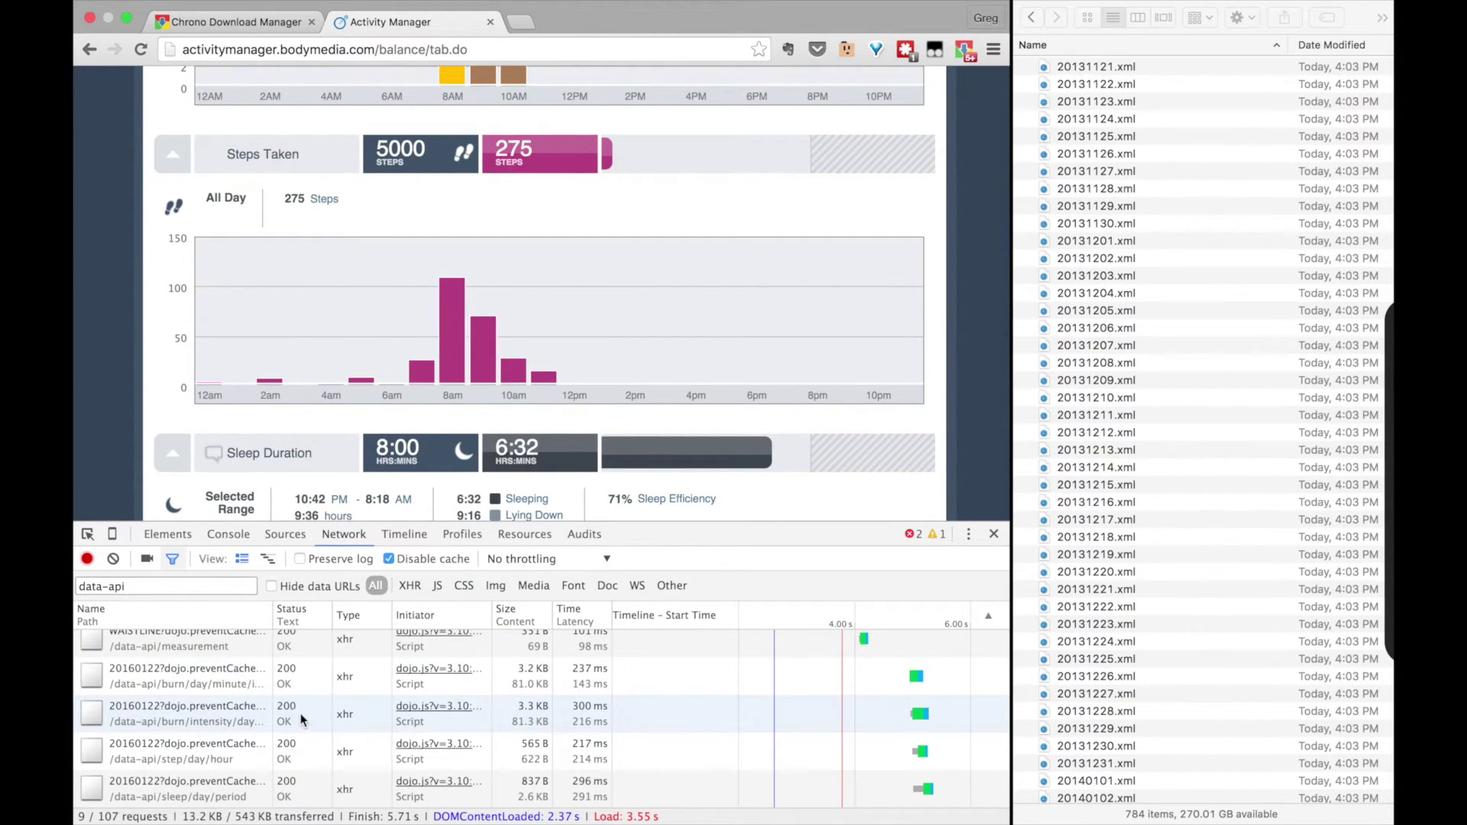
{"action": "right_click", "coordinate": [196, 761]}
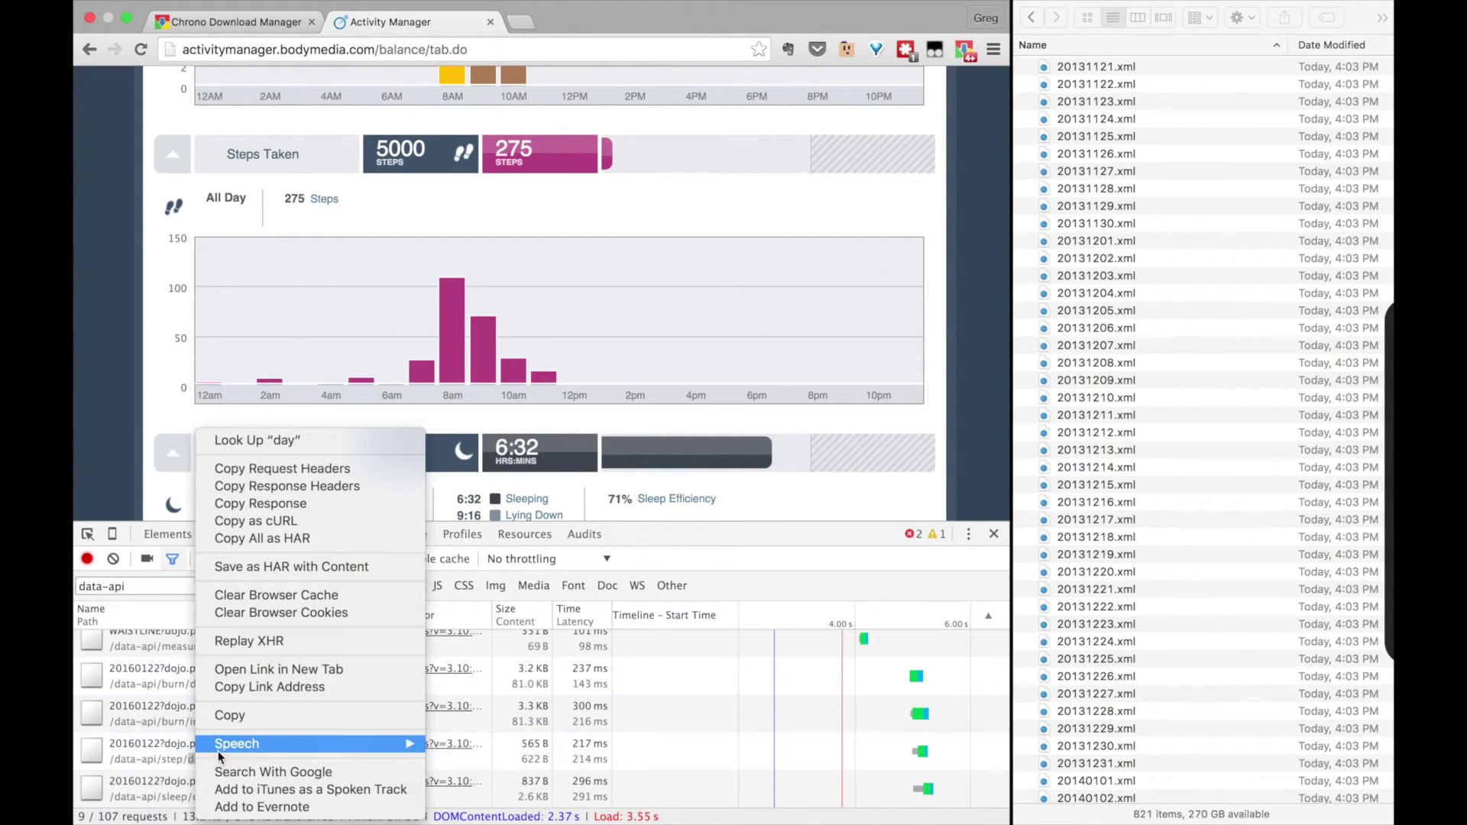
{"action": "left_click", "coordinate": [315, 687]}
Start a new steps task, trim its cache parameter, then cancel it and check Finder
{"action": "left_click", "coordinate": [236, 23]}
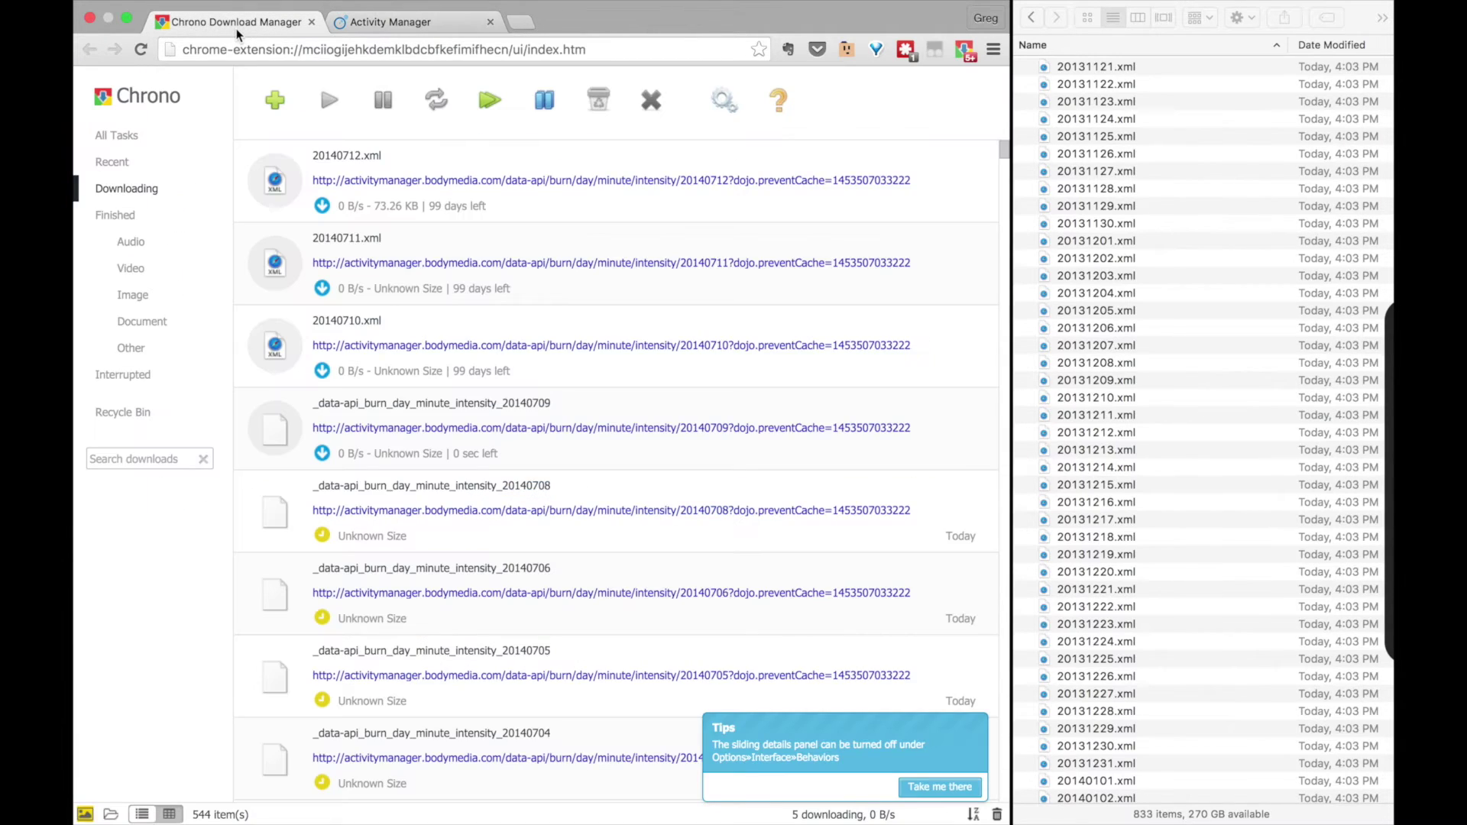
{"action": "left_click", "coordinate": [280, 109]}
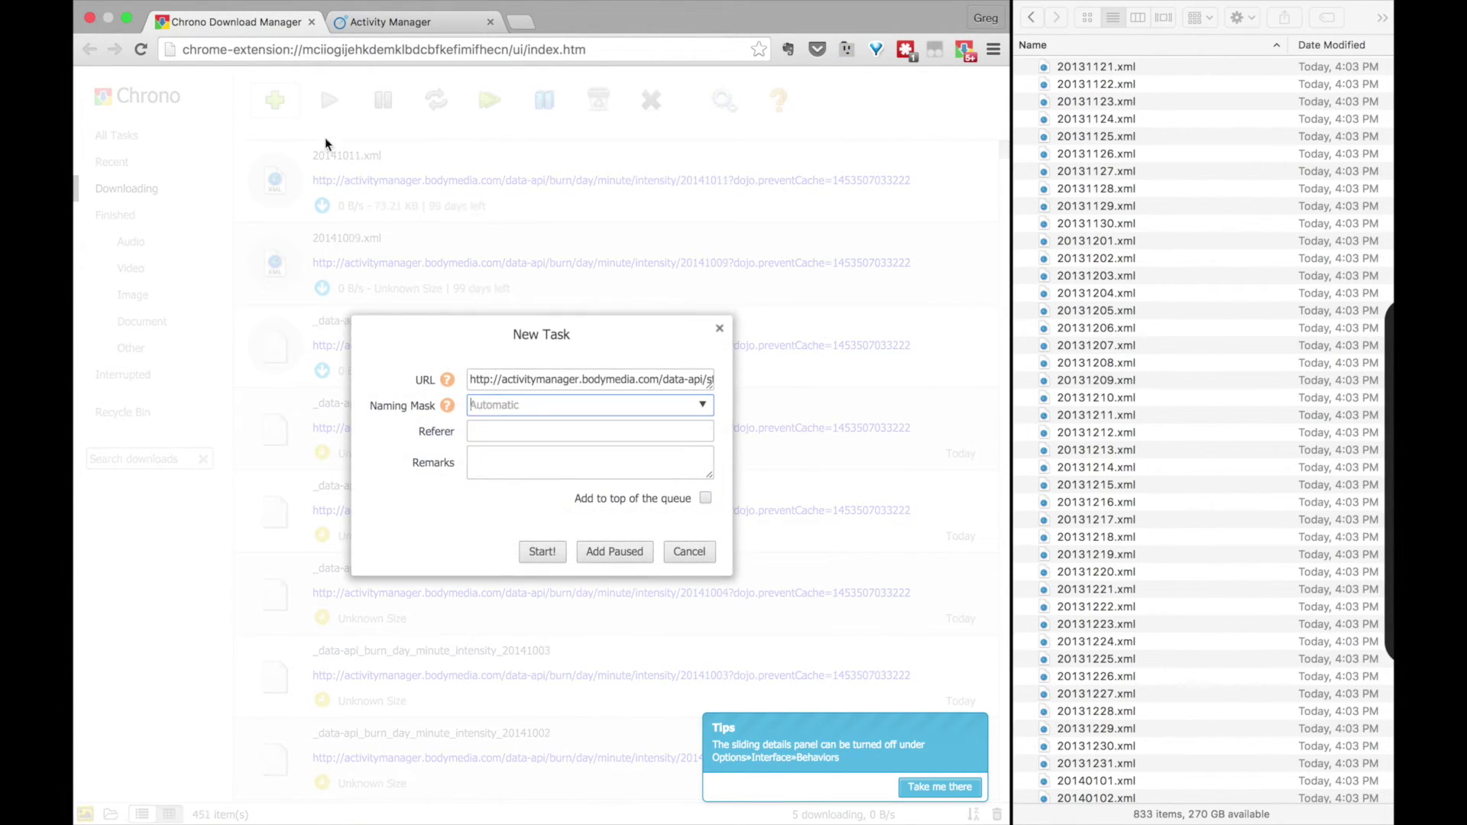
{"action": "left_click", "coordinate": [565, 379]}
{"action": "key", "text": "End"}
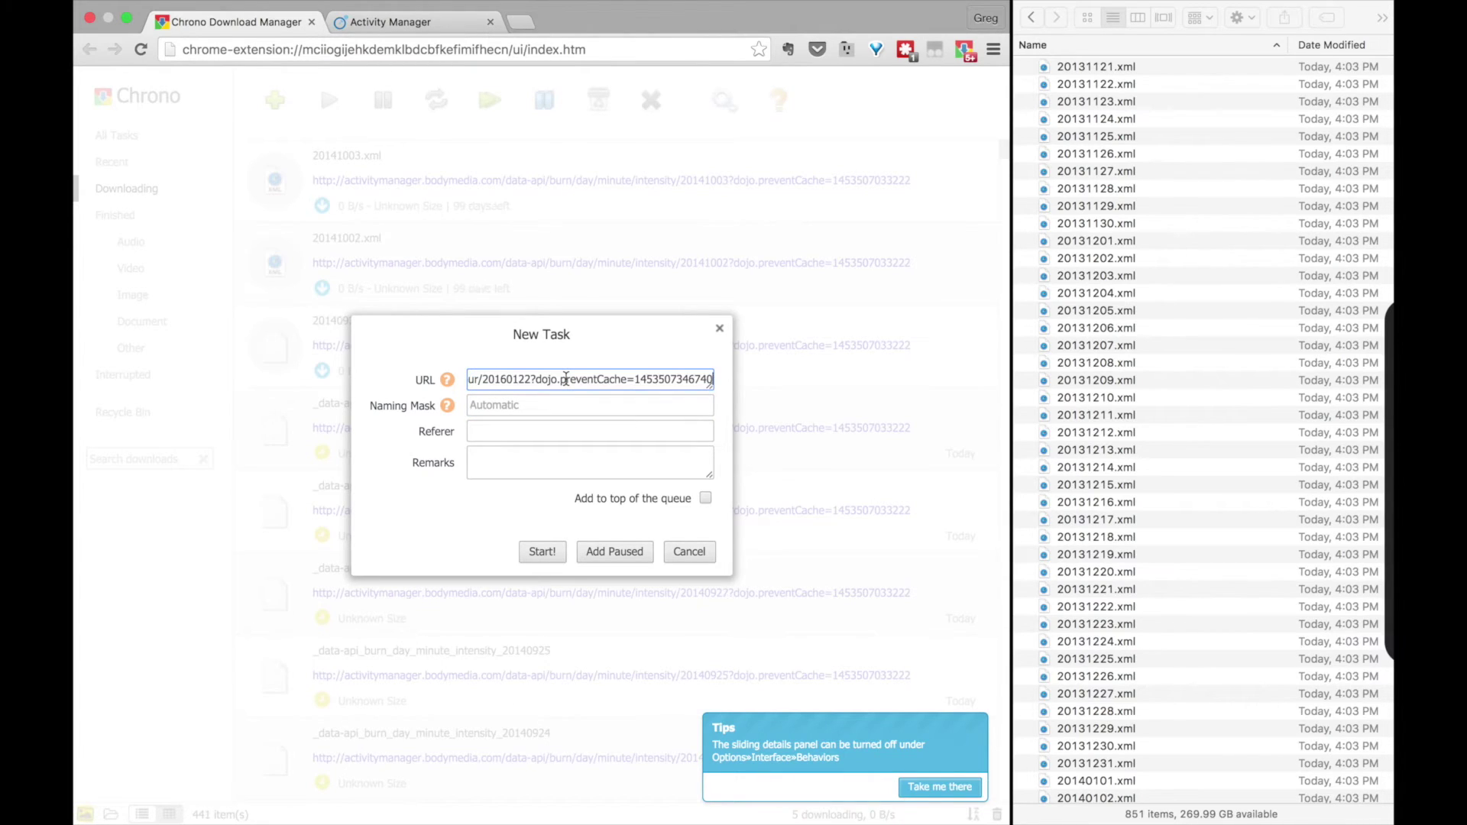
{"action": "key", "text": "BackSpace"}
{"action": "key", "text": "BackSpace"}
{"action": "key", "text": "BackSpace"}
{"action": "key", "text": "BackSpace"}
{"action": "key", "text": "BackSpace"}
{"action": "key", "text": "BackSpace"}
{"action": "key", "text": "BackSpace"}
{"action": "key", "text": "BackSpace"}
{"action": "key", "text": "BackSpace"}
{"action": "key", "text": "BackSpace"}
{"action": "key", "text": "BackSpace"}
{"action": "key", "text": "BackSpace"}
{"action": "key", "text": "BackSpace"}
{"action": "key", "text": "BackSpace"}
{"action": "key", "text": "BackSpace"}
{"action": "key", "text": "BackSpace"}
{"action": "key", "text": "BackSpace"}
{"action": "key", "text": "BackSpace"}
{"action": "key", "text": "BackSpace"}
{"action": "key", "text": "BackSpace"}
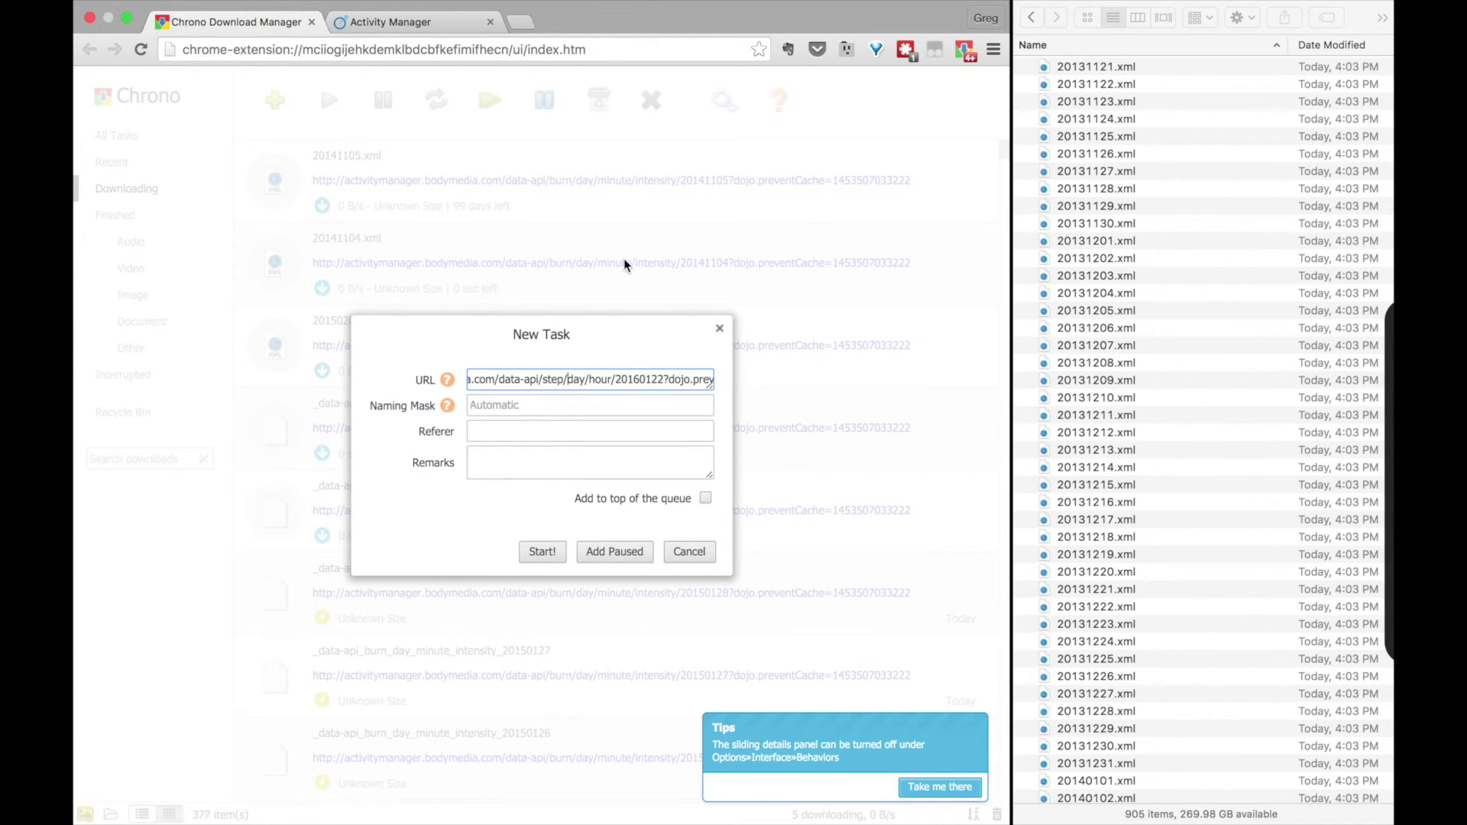
{"action": "left_click", "coordinate": [696, 558]}
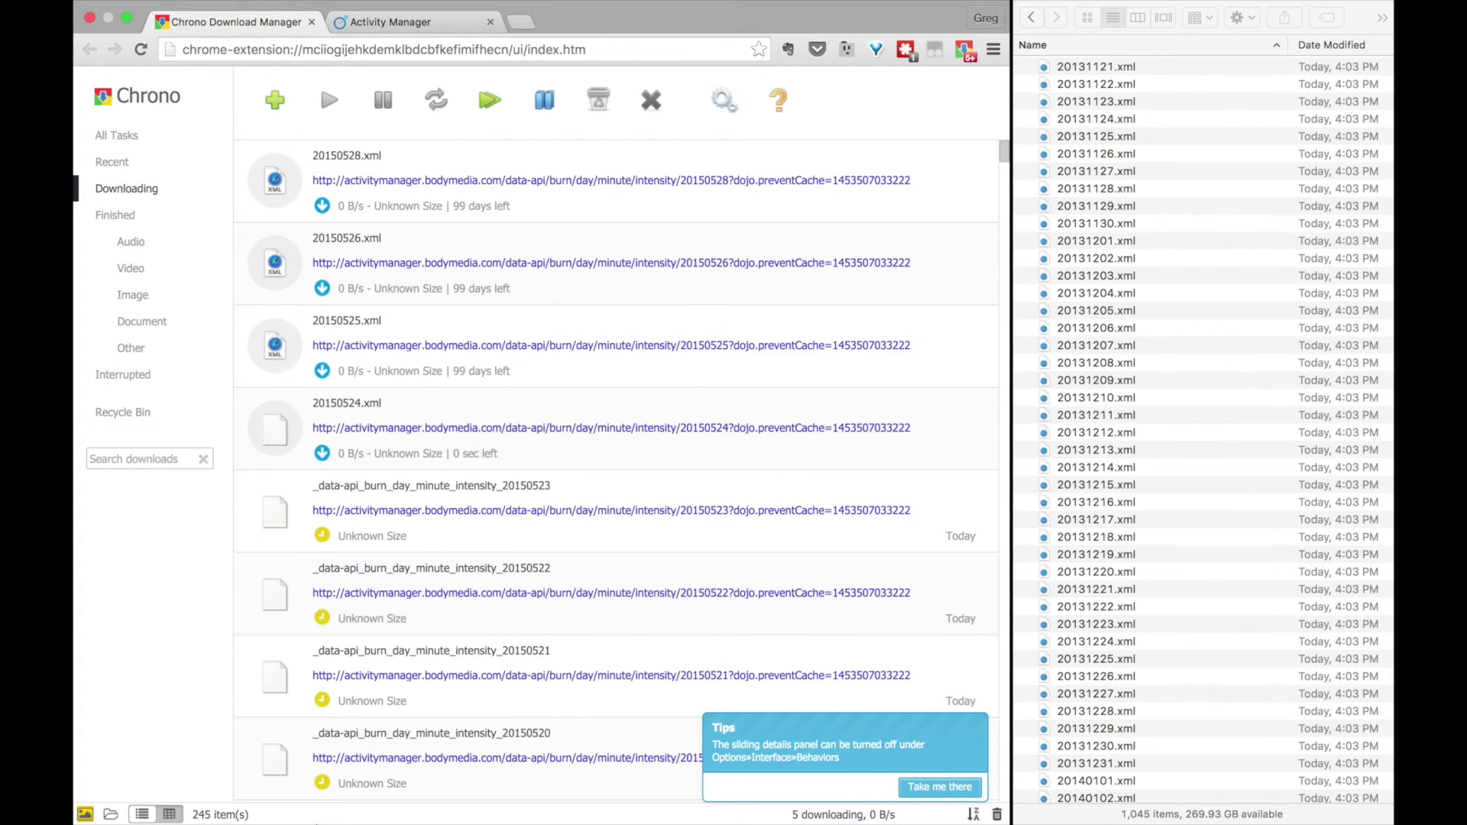
{"action": "left_click", "coordinate": [1264, 121]}
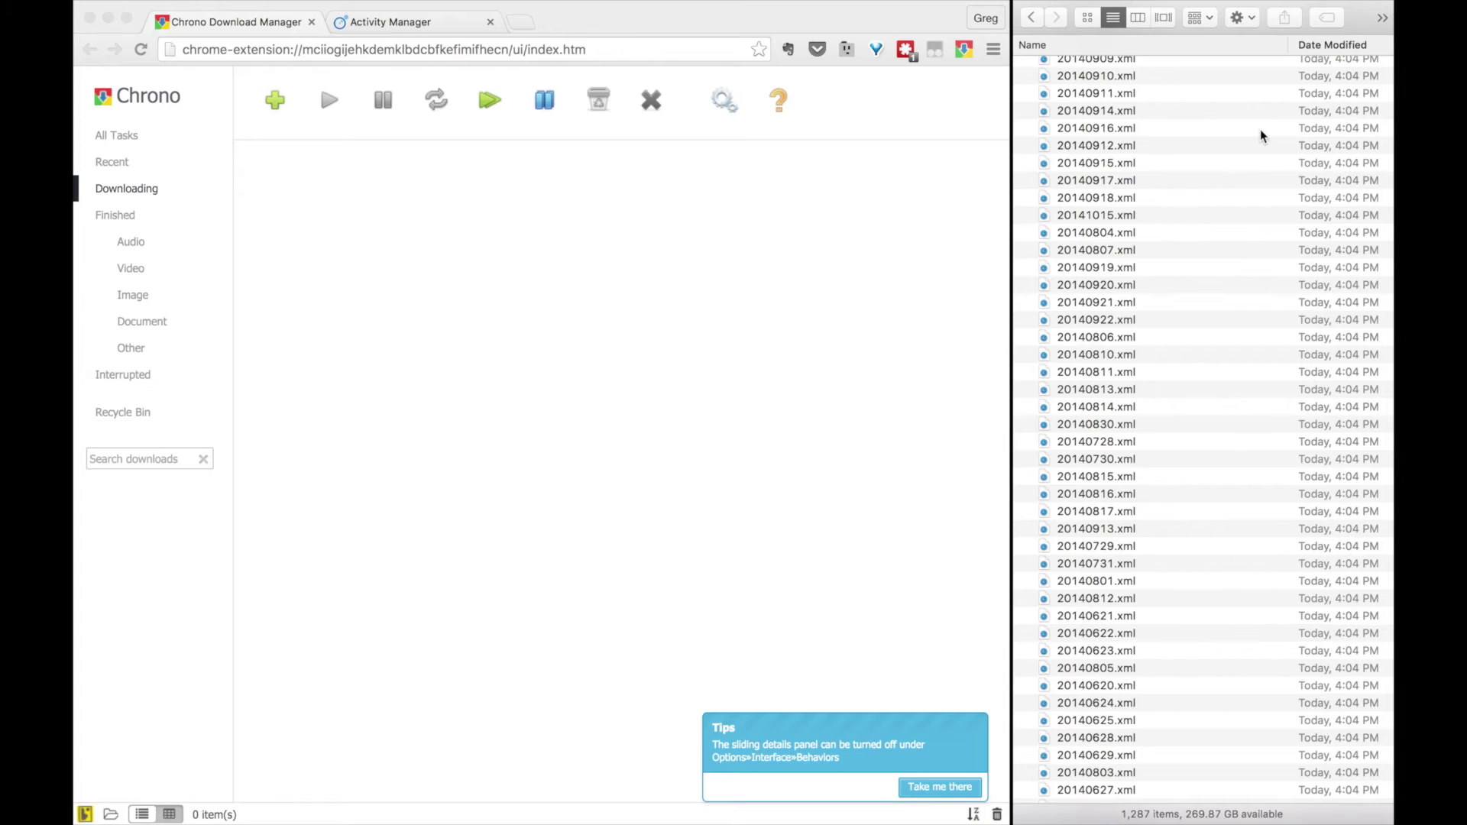
Rename the bodymedia export folder to 'bodymedia calories'
{"action": "left_click", "coordinate": [1260, 130]}
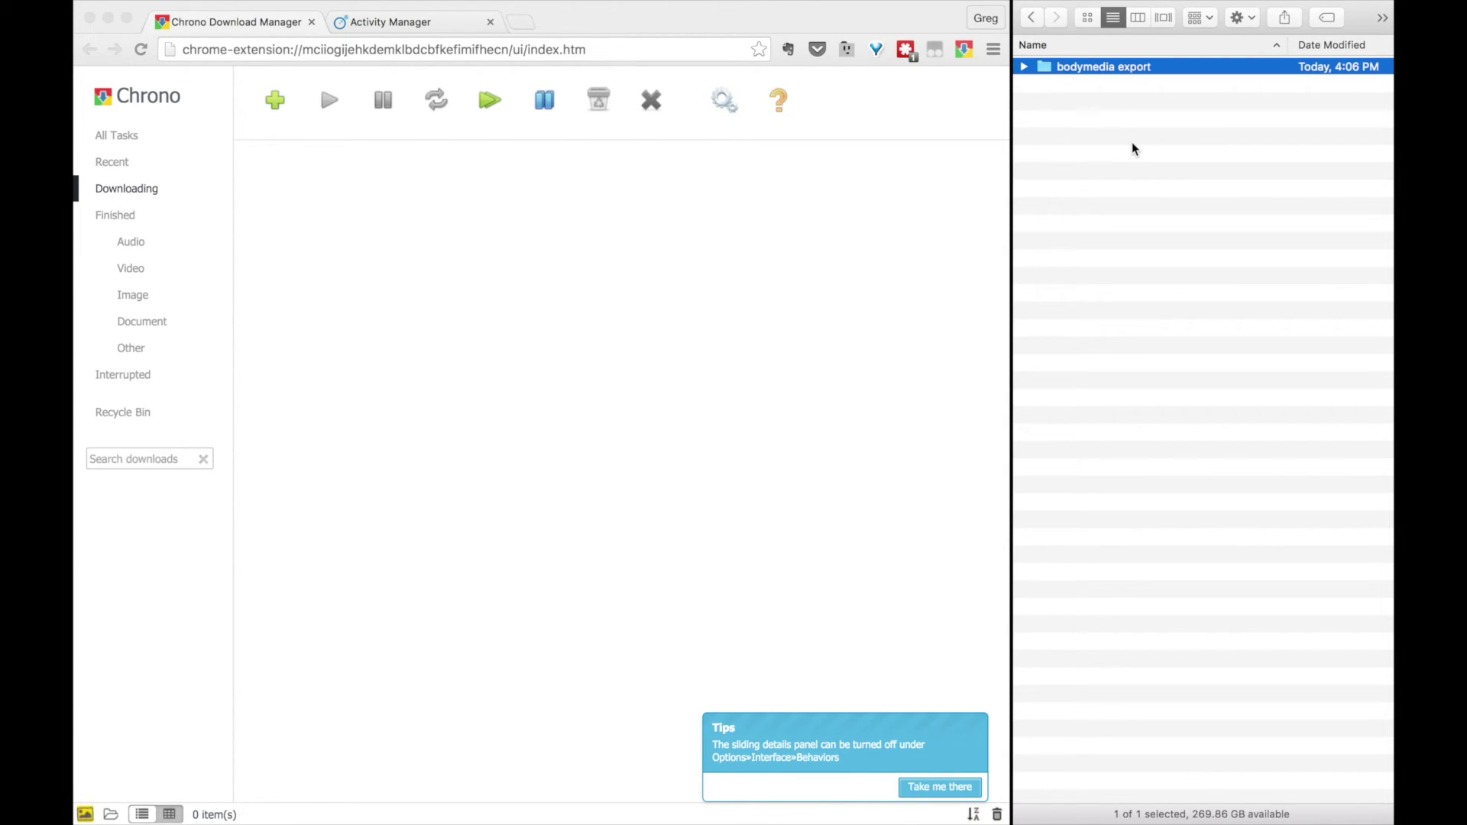
{"action": "key", "text": "Return"}
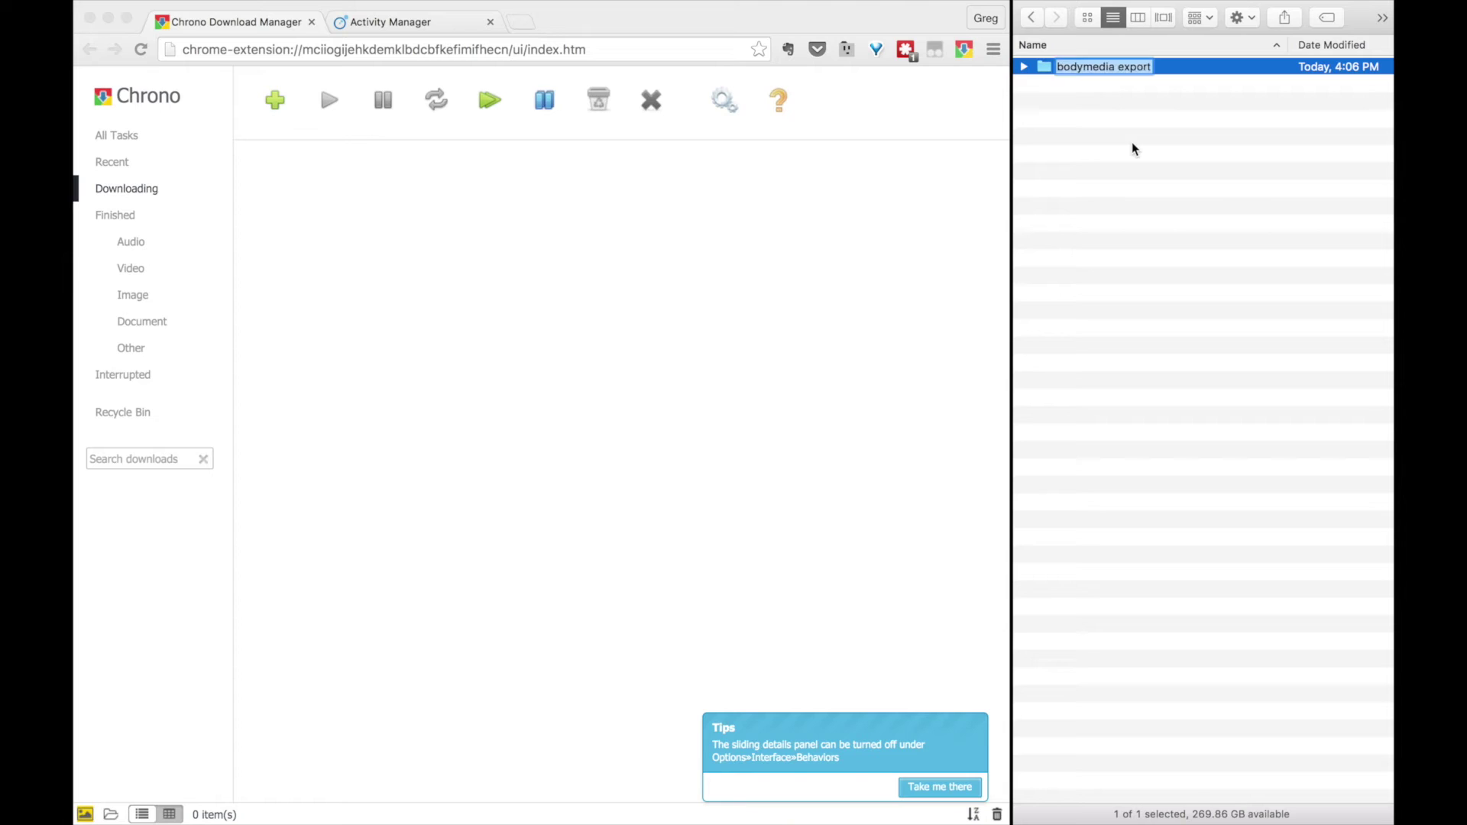
{"action": "key", "text": "Right"}
{"action": "key", "text": "alt+shift+Left"}
{"action": "type", "text": "calories"}
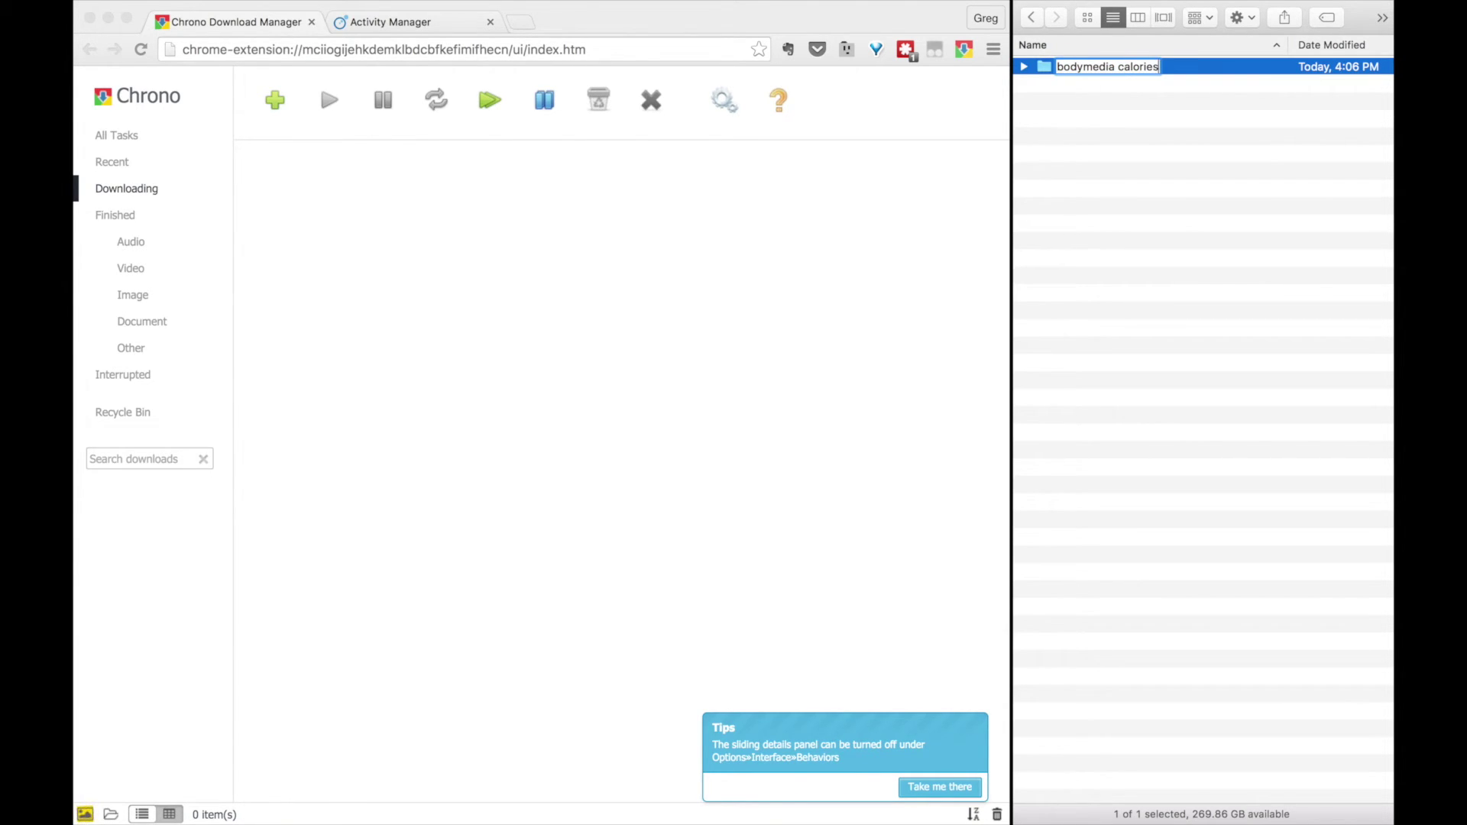
{"action": "key", "text": "Return"}
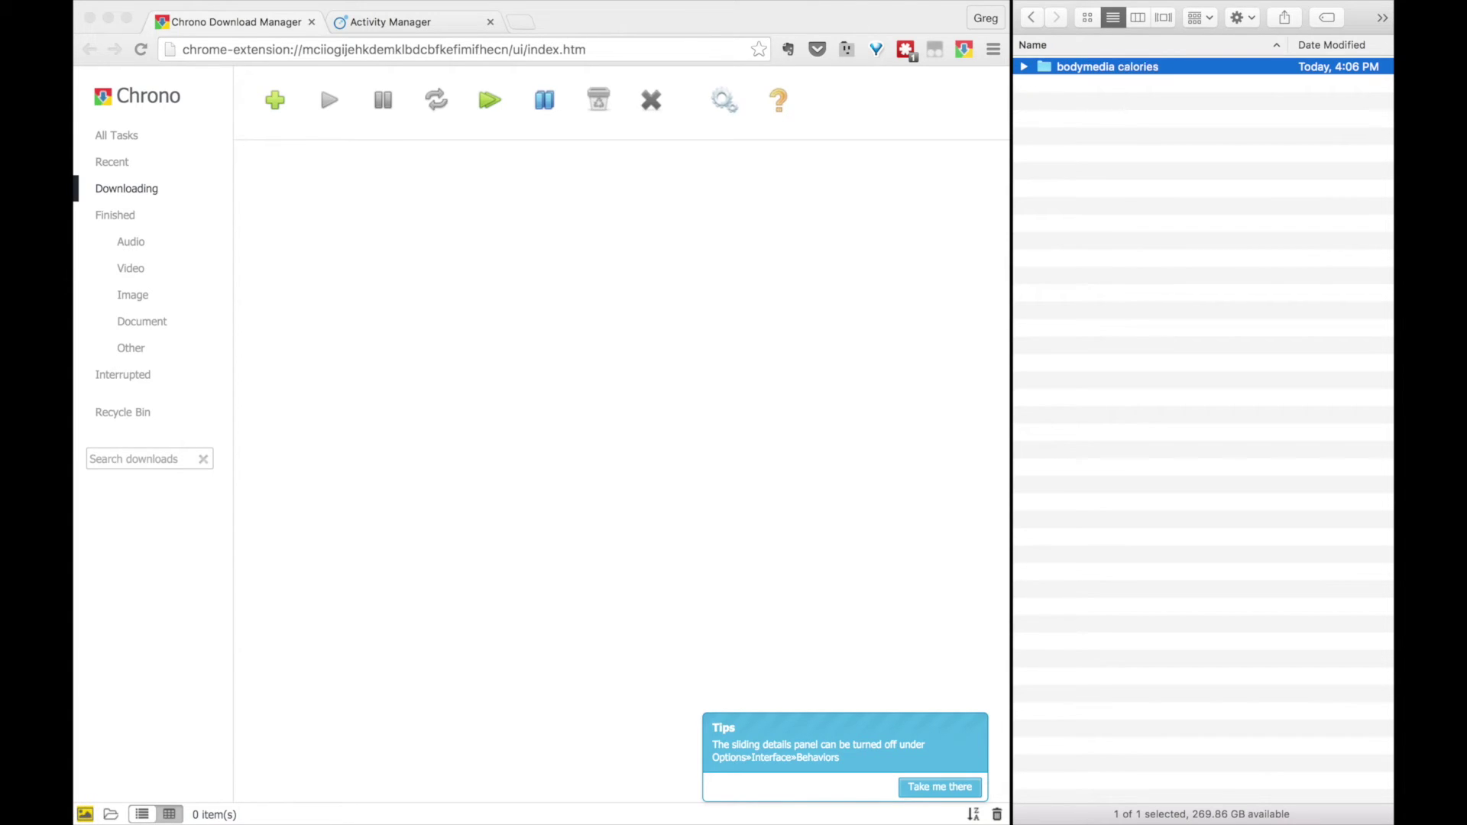
Create a new Finder folder named 'bodymedia steps'
{"action": "key", "text": "super+shift+n"}
{"action": "type", "text": "bodymedia"}
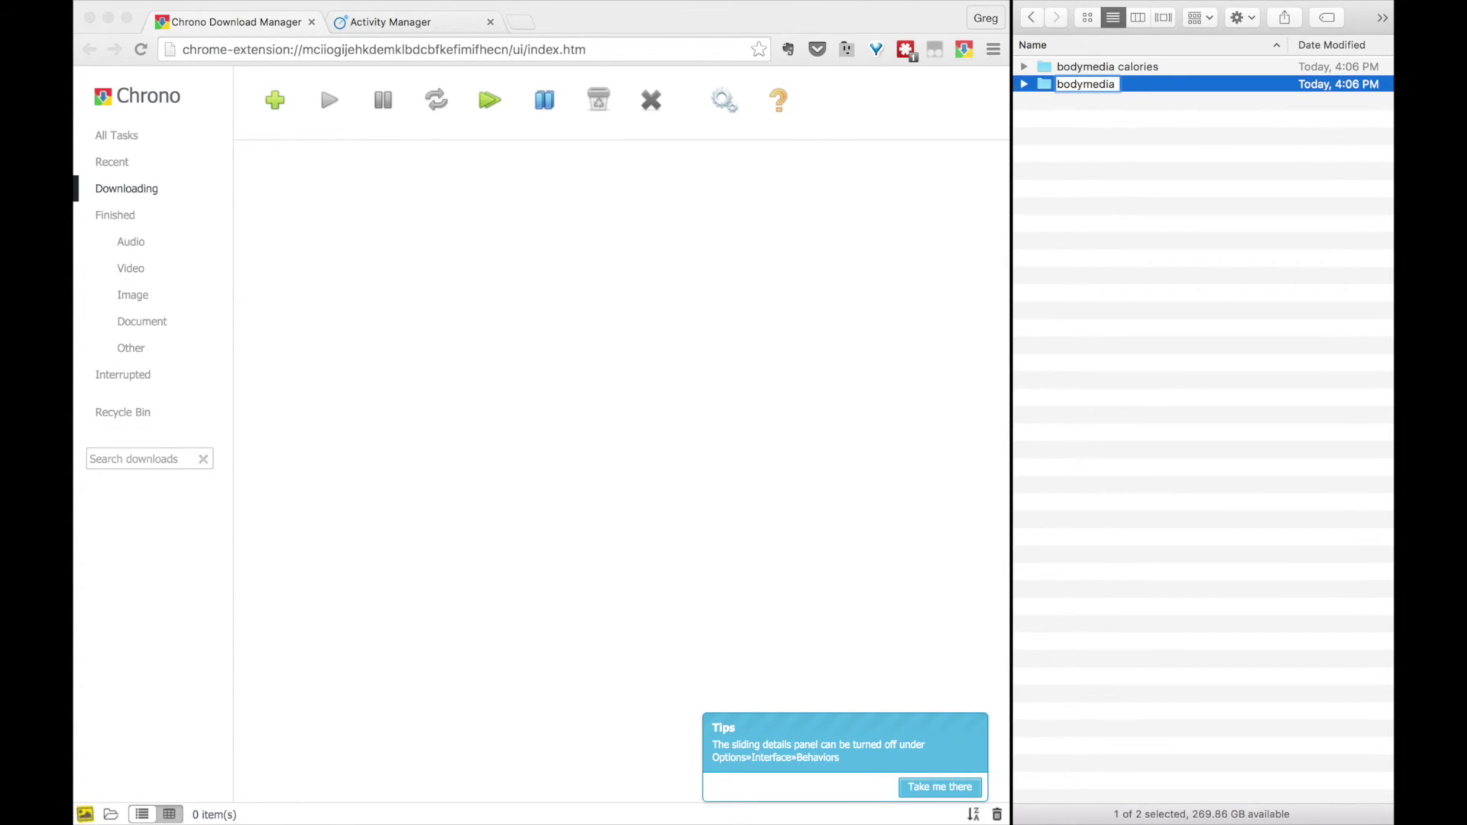
{"action": "type", "text": " steps"}
{"action": "key", "text": "Return"}
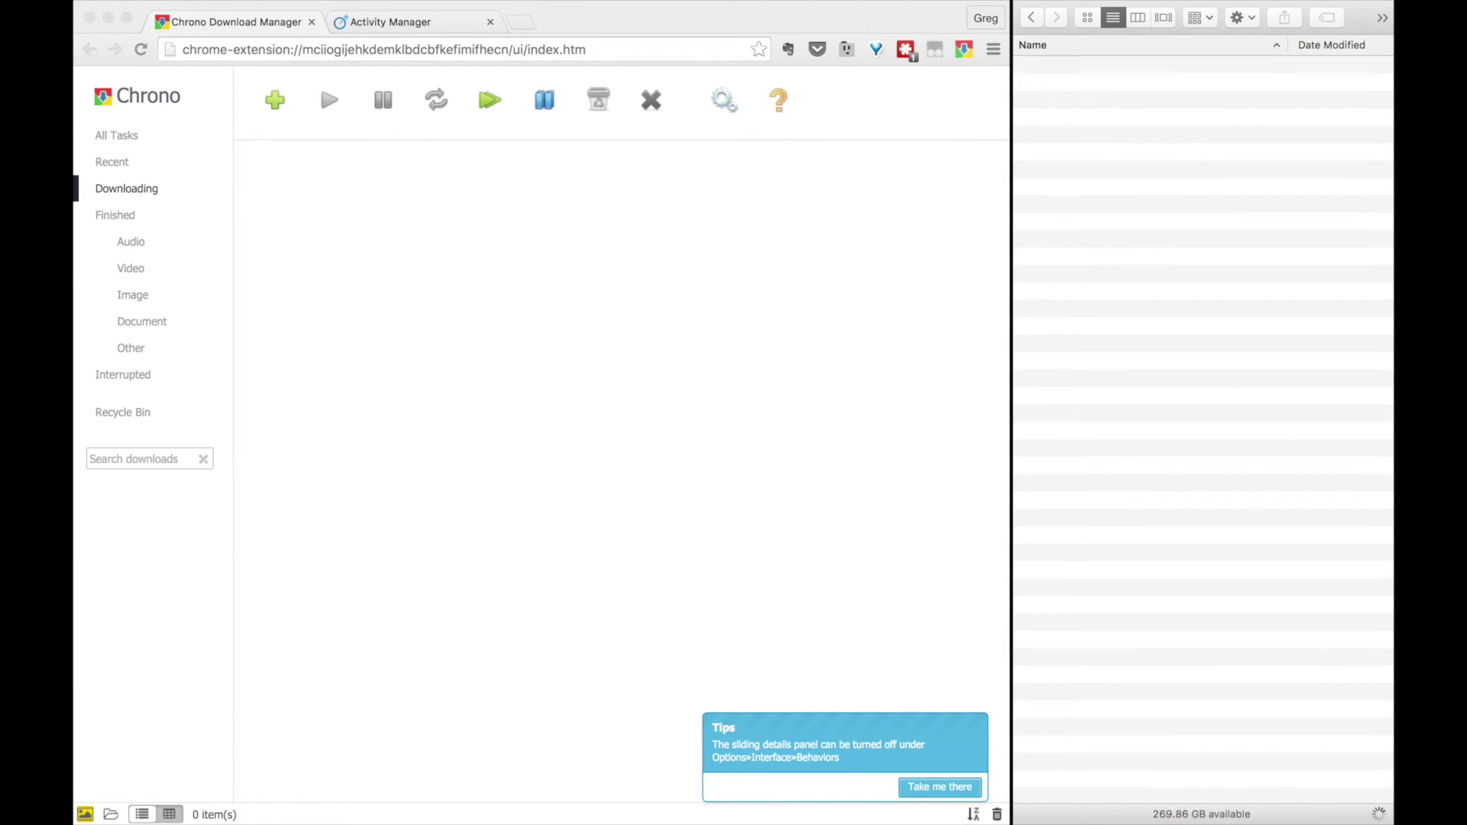
In Chrome settings, search 'download' and change the download location to the bodymedia steps folder
{"action": "left_click", "coordinate": [540, 221]}
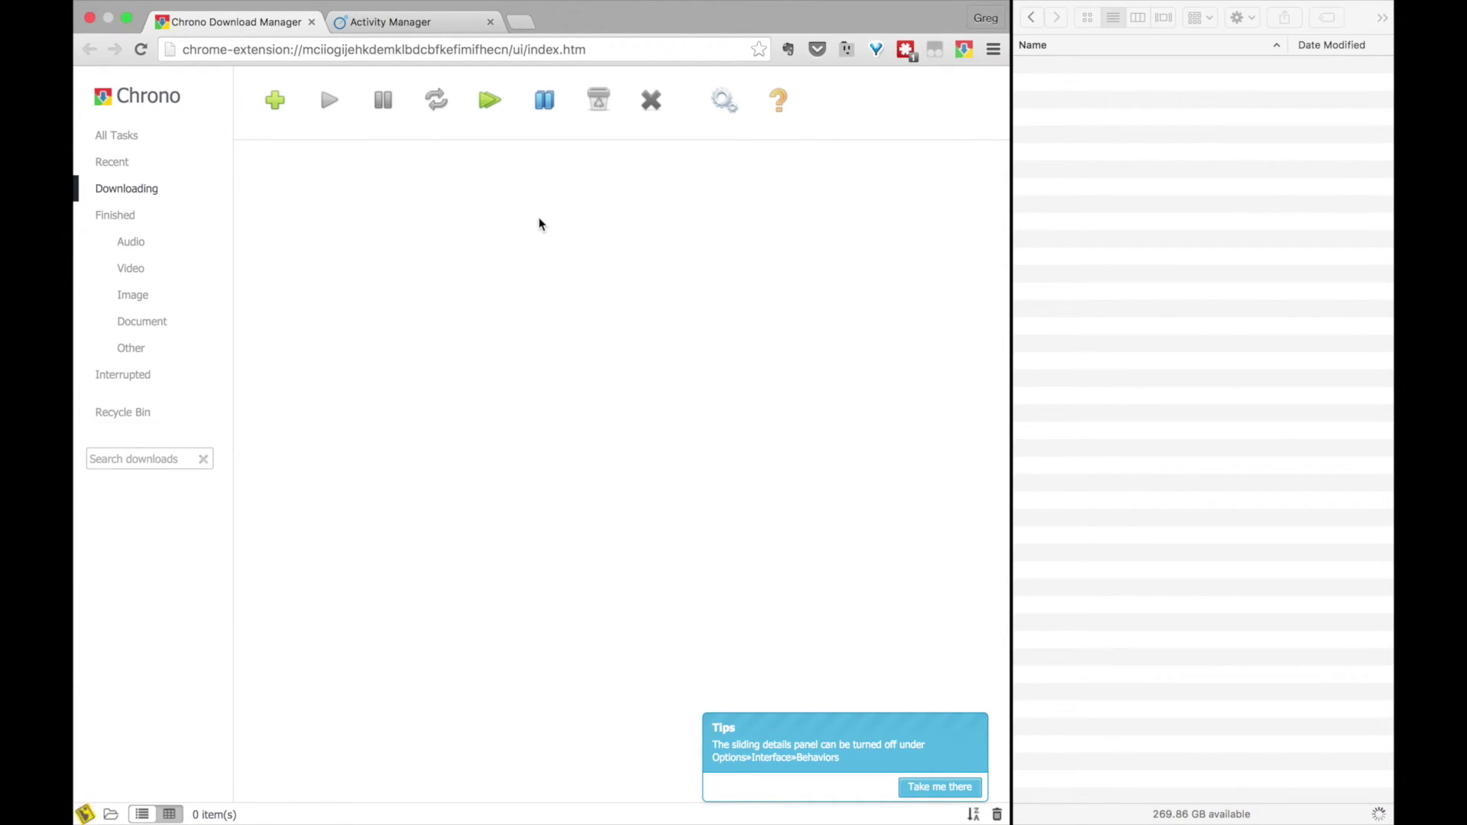
{"action": "mouse_move", "coordinate": [243, 6]}
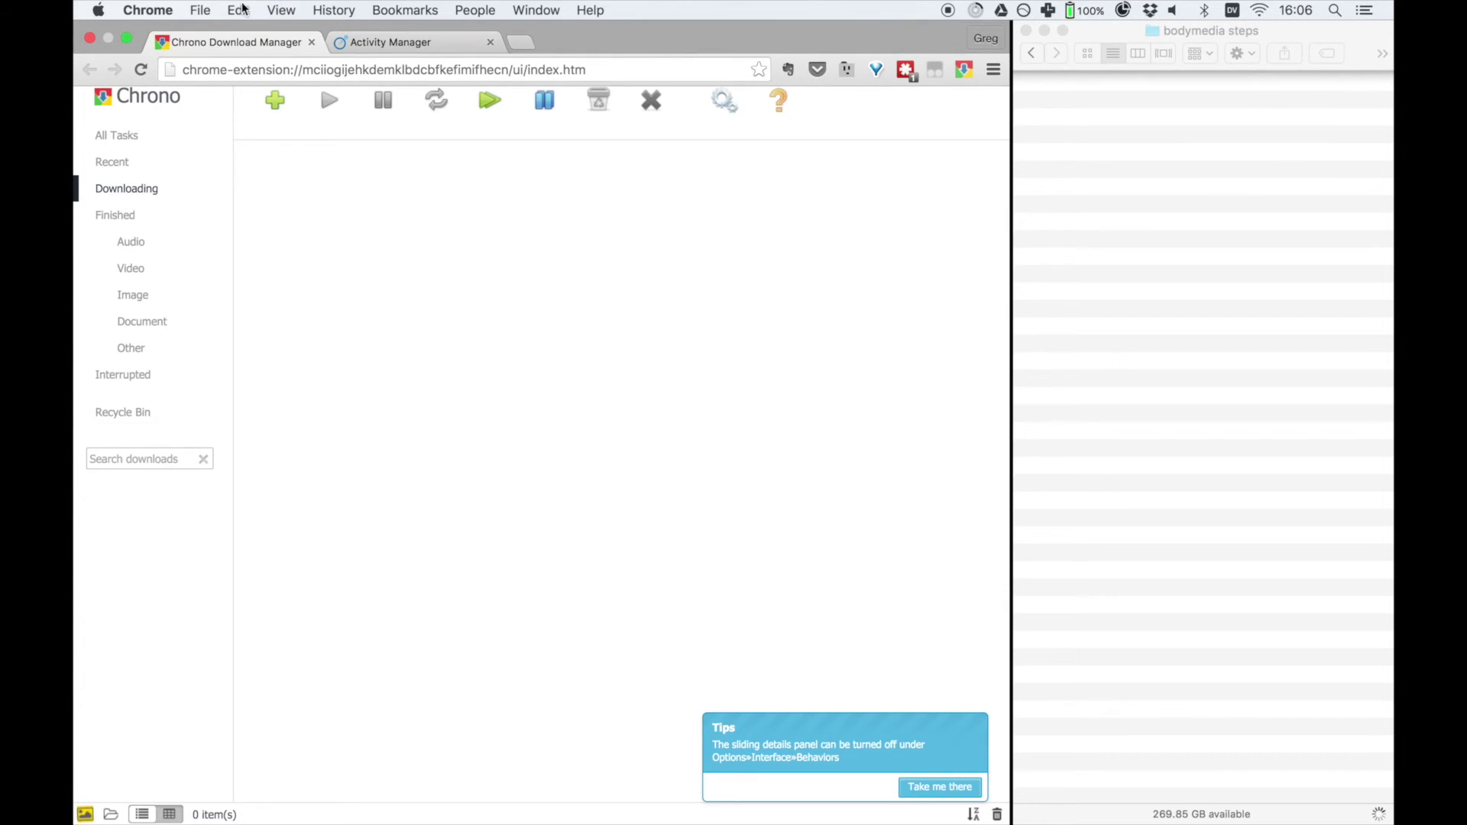
{"action": "left_click", "coordinate": [148, 10]}
{"action": "left_click", "coordinate": [200, 61]}
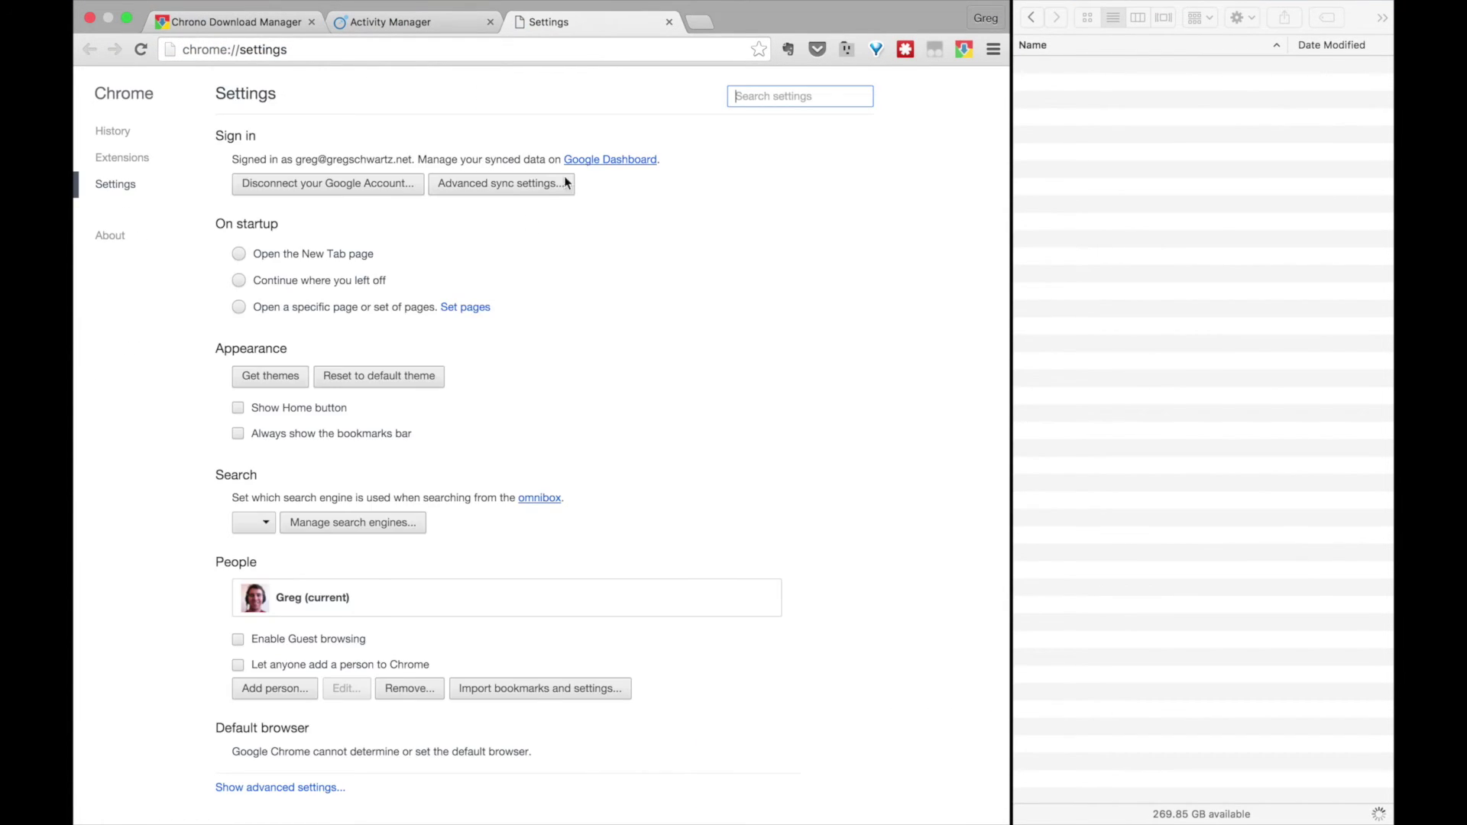
{"action": "type", "text": "download"}
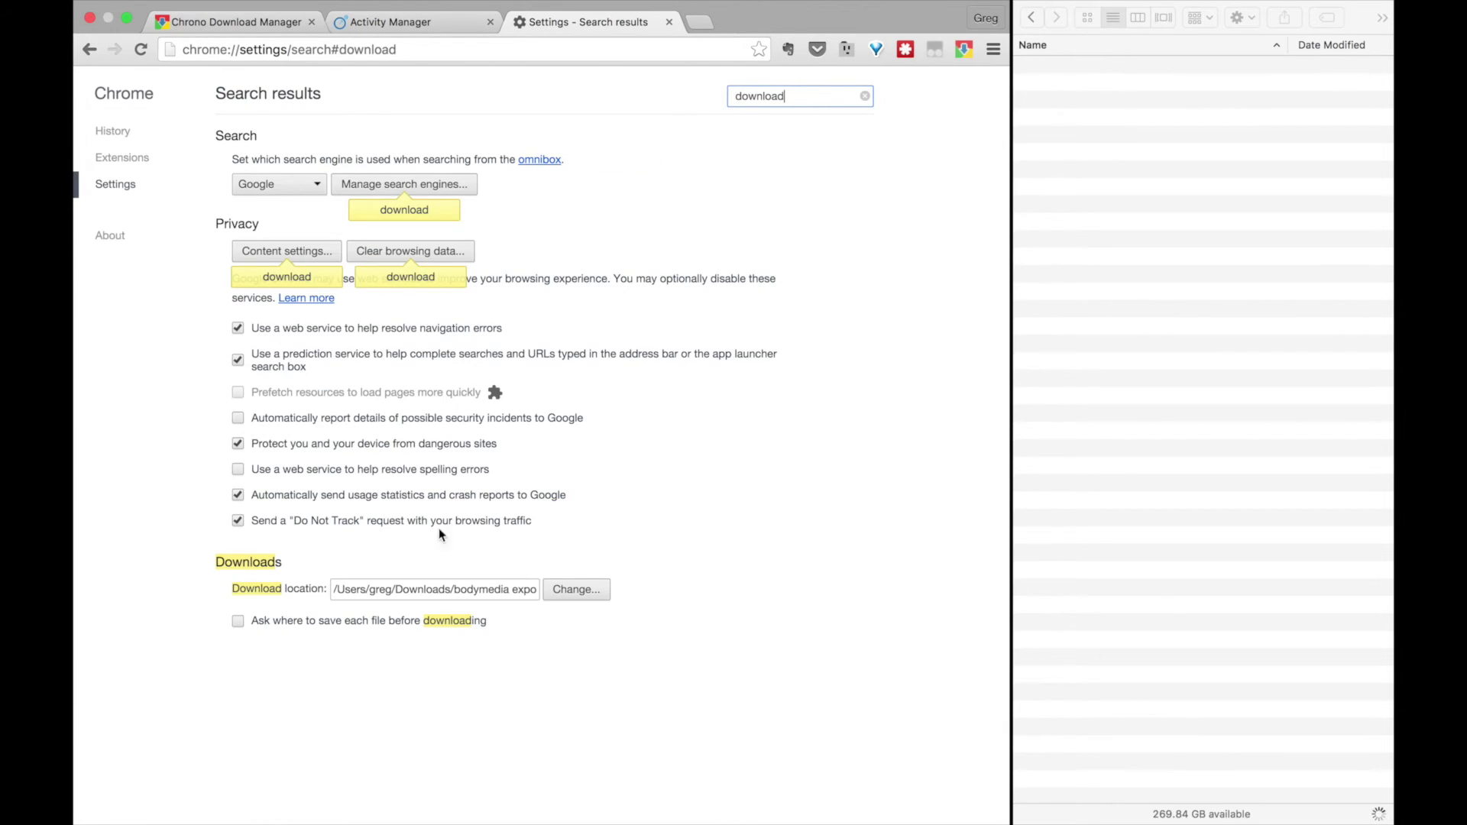
{"action": "left_click", "coordinate": [567, 591]}
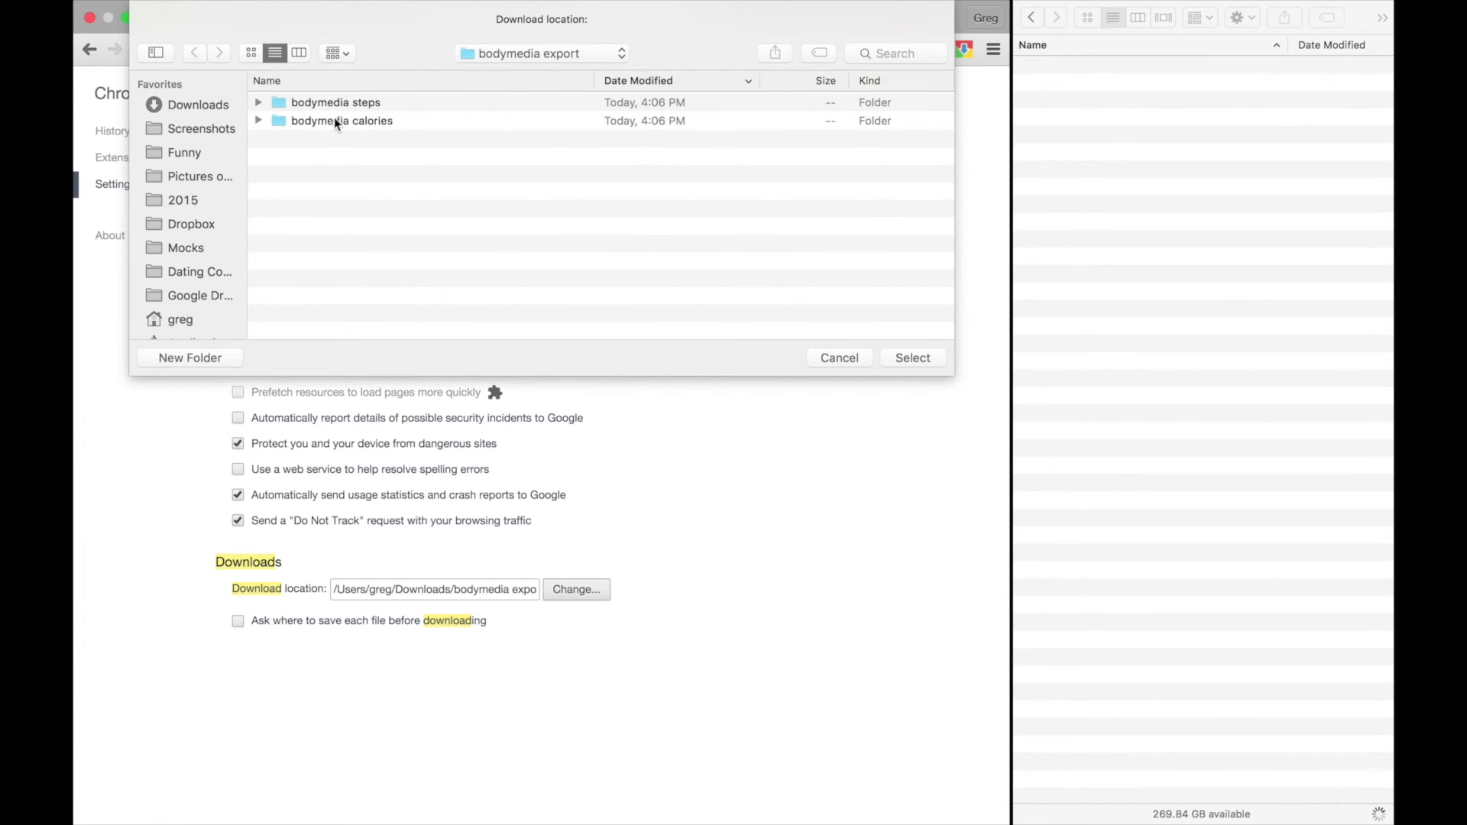
{"action": "double_click", "coordinate": [319, 107]}
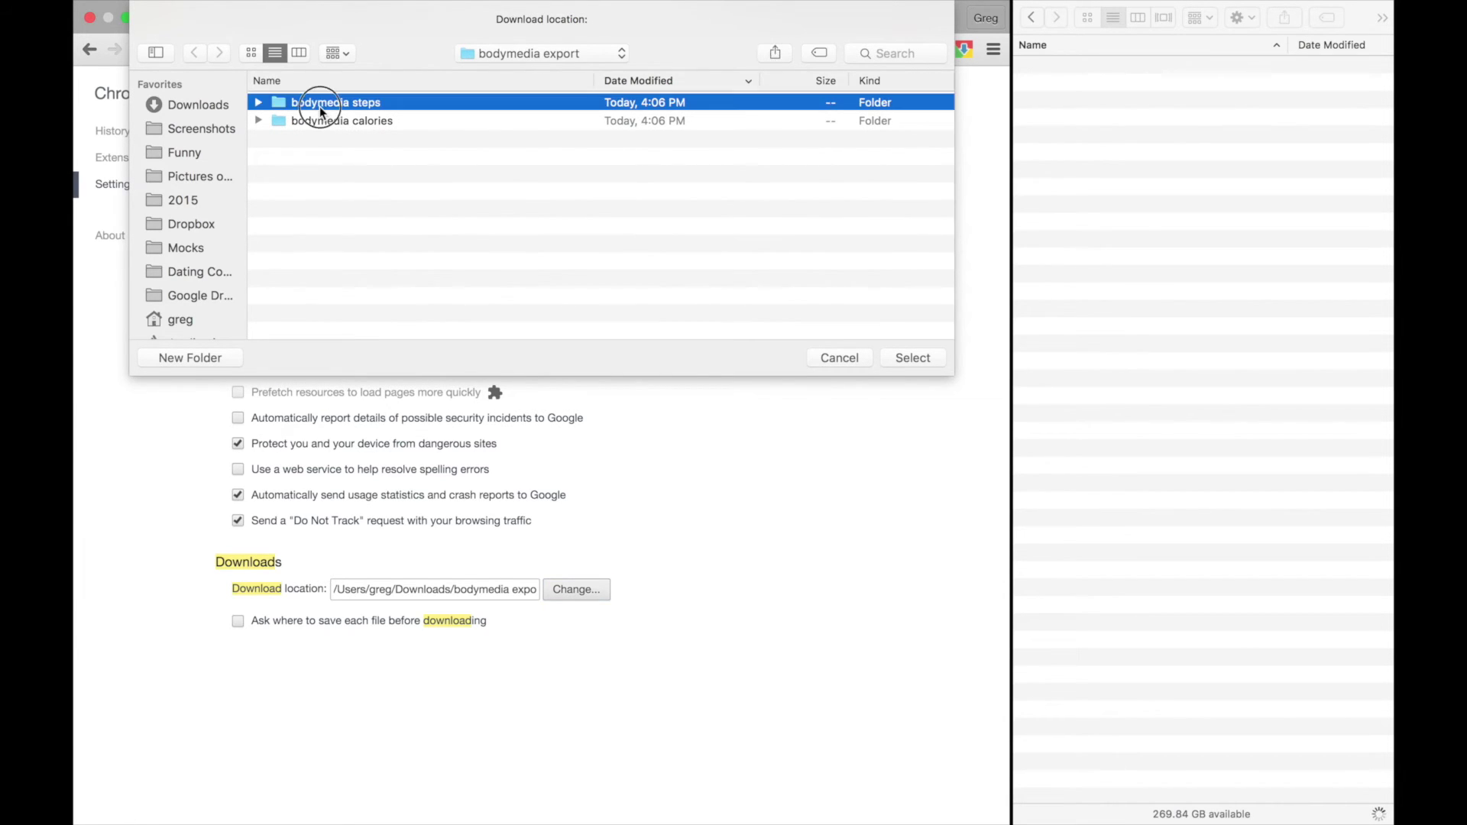
{"action": "left_click", "coordinate": [914, 358]}
{"action": "key", "text": "super+1"}
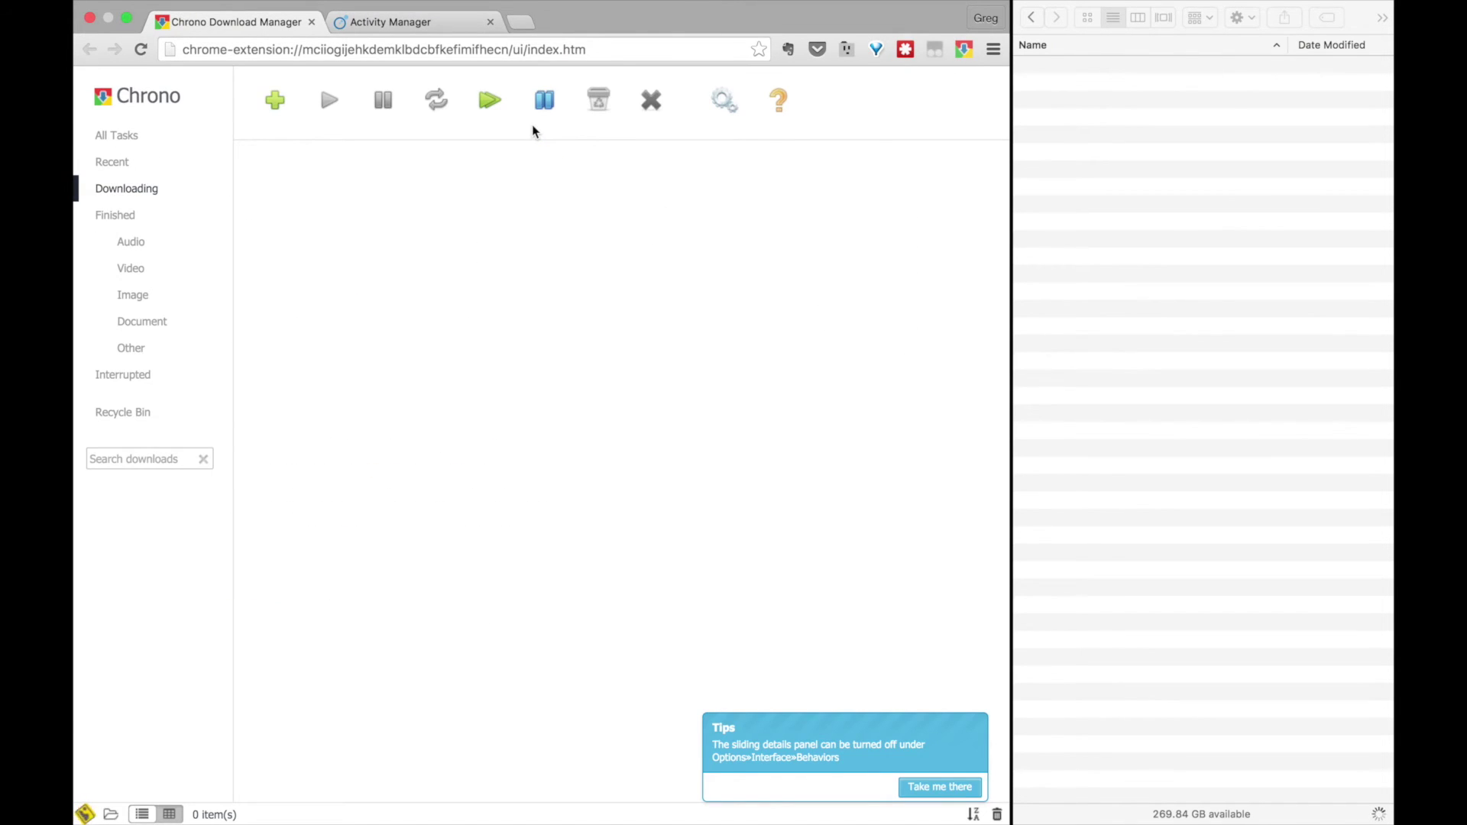
Copy the link address of the hourly steps request from the Activity Manager page
{"action": "key", "text": "super+2"}
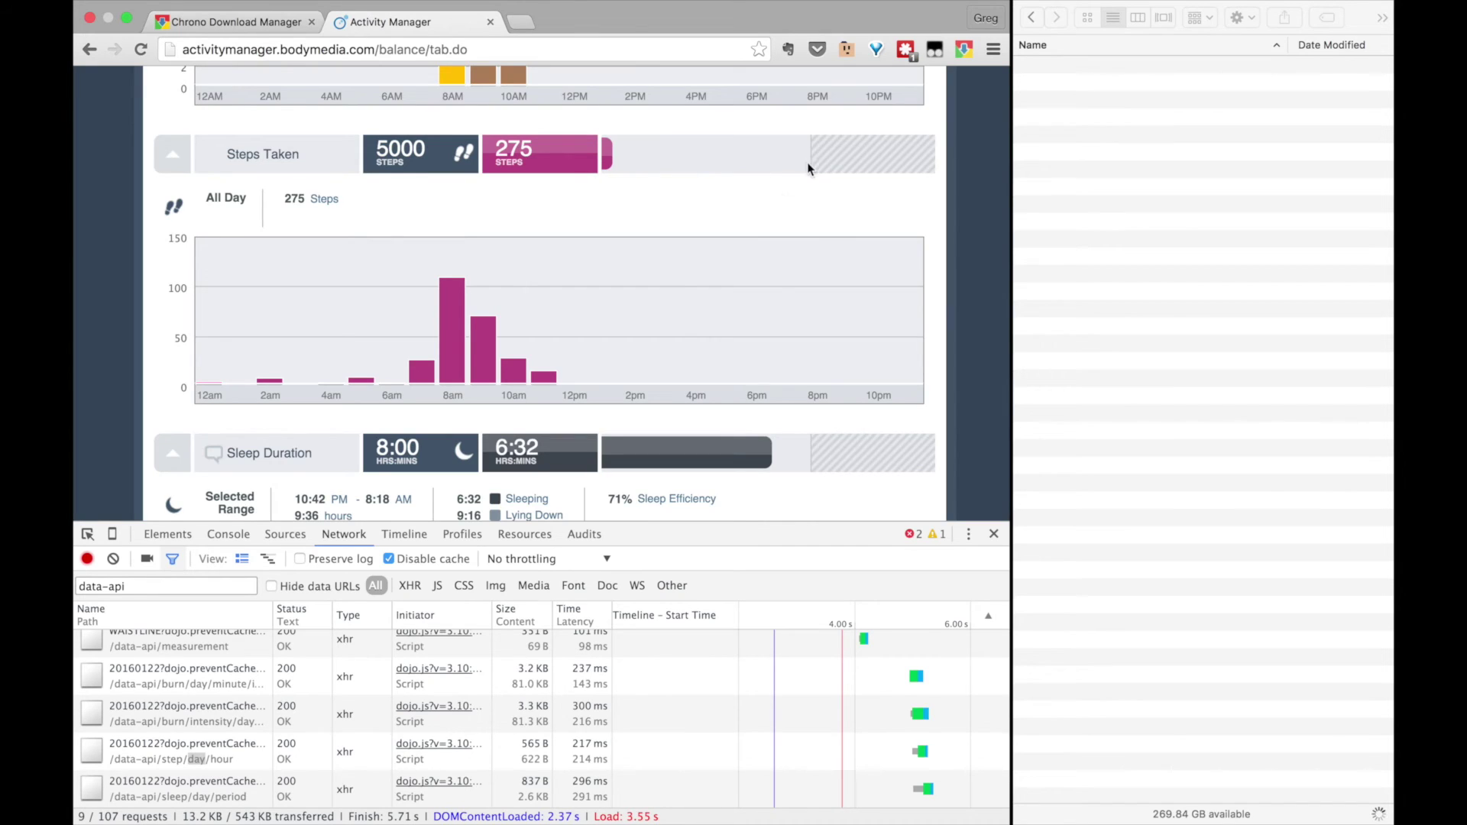
{"action": "scroll", "coordinate": [764, 223], "scroll_direction": "up", "scroll_amount": 10}
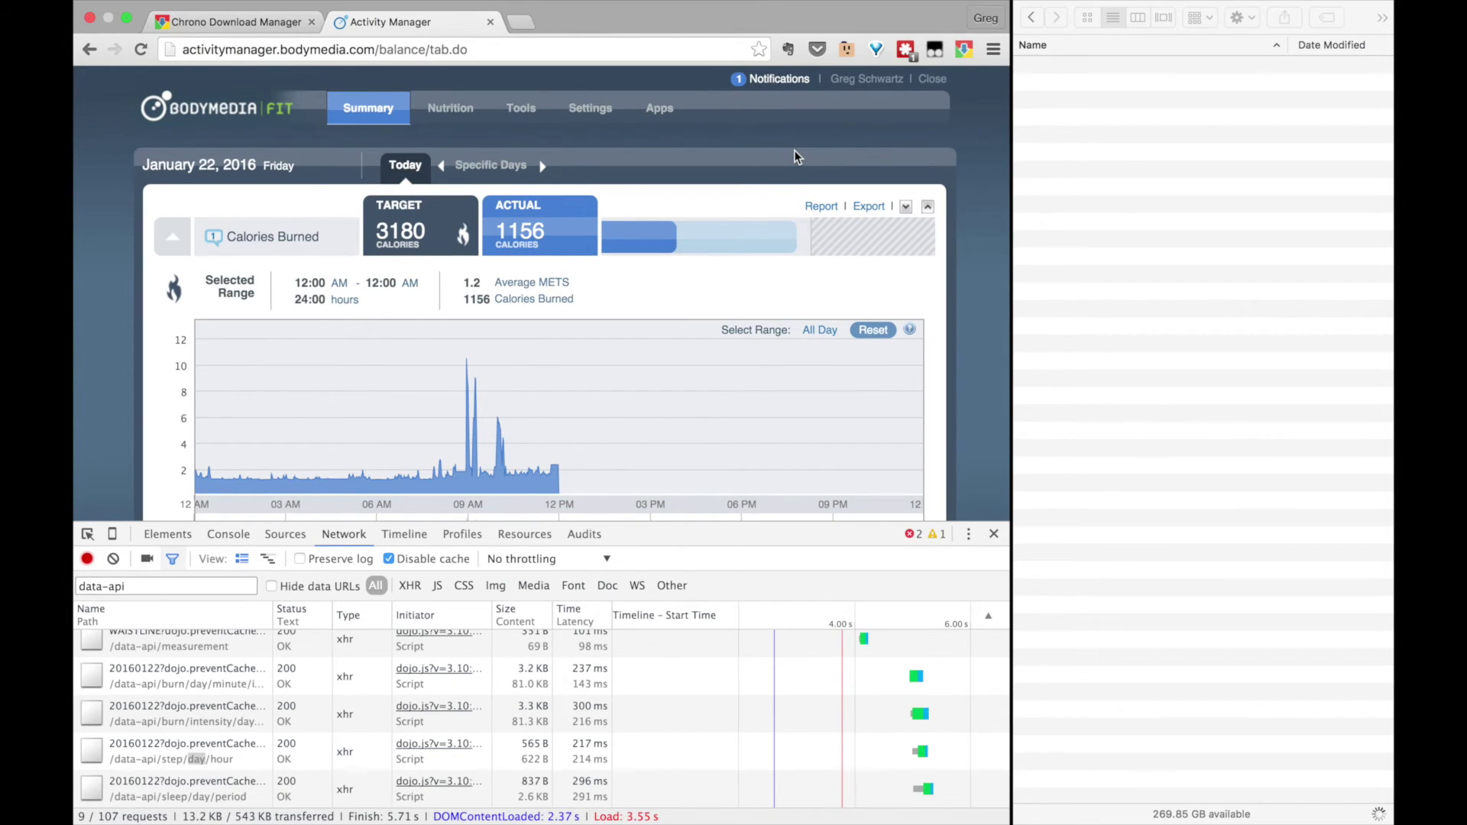
{"action": "right_click", "coordinate": [200, 745]}
{"action": "mouse_move", "coordinate": [262, 743]}
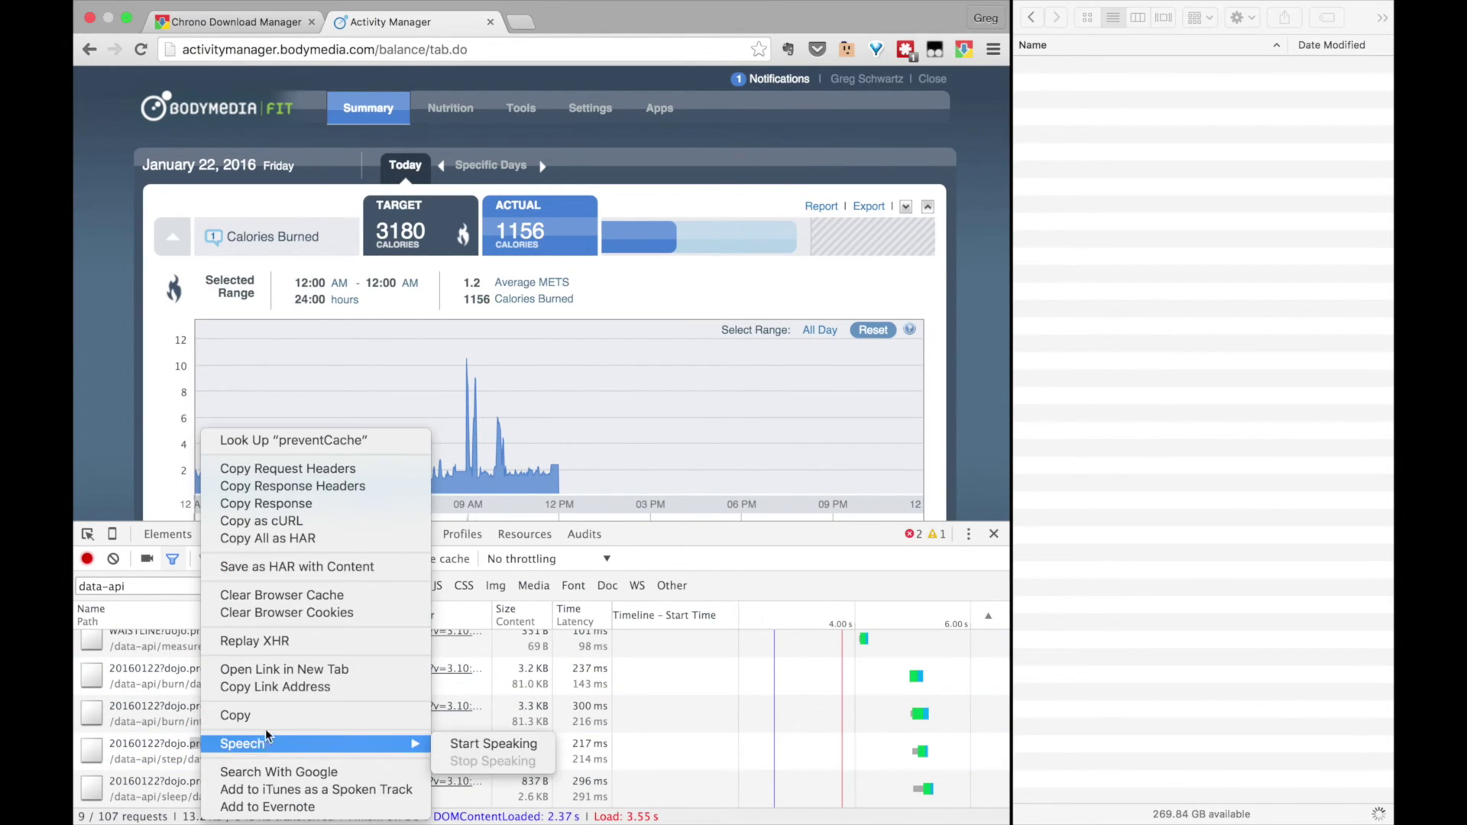
{"action": "left_click", "coordinate": [275, 686]}
{"action": "key", "text": "ctrl+shift+Tab"}
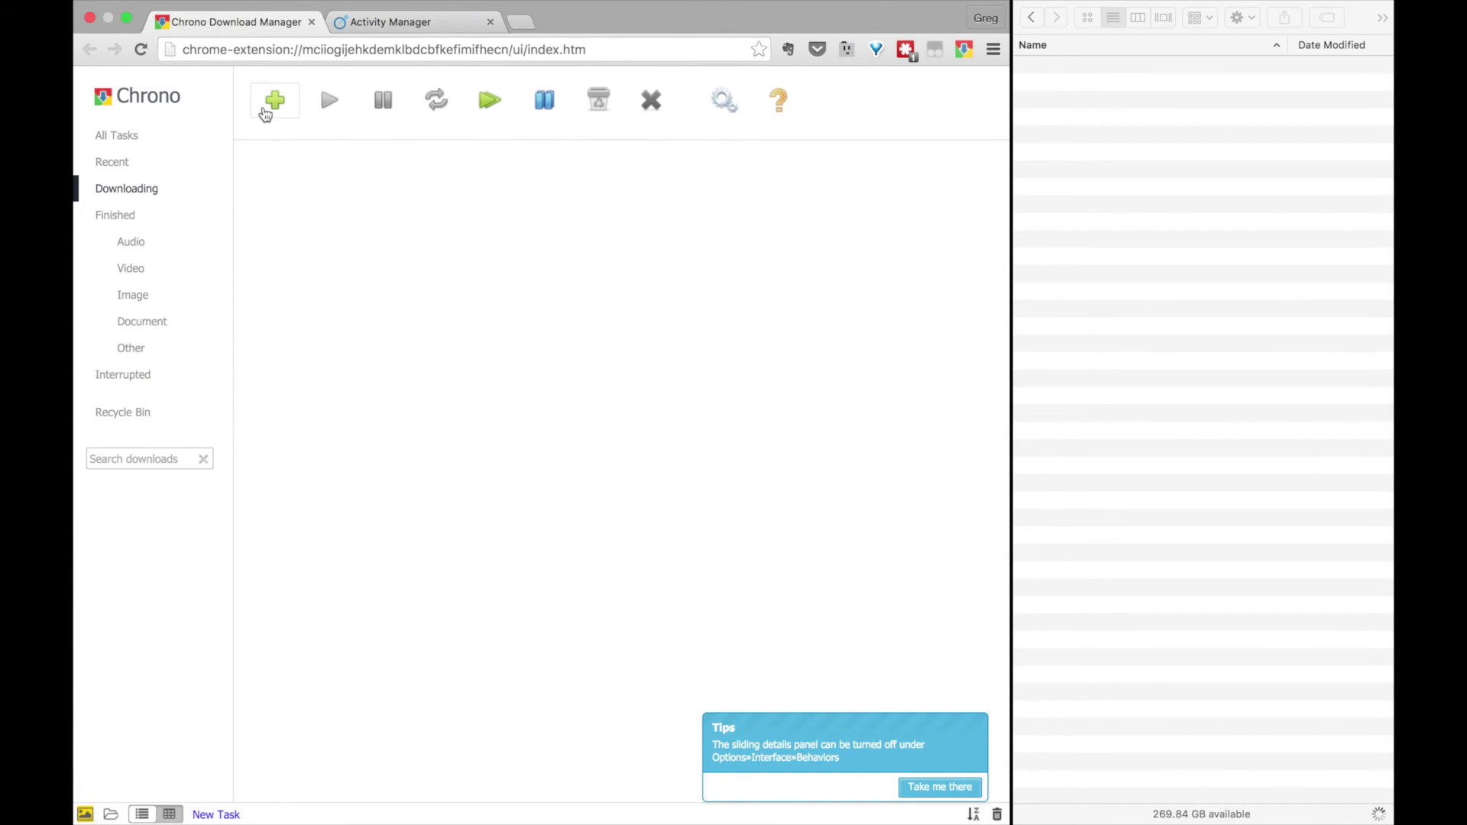
Start a new Chrono task and change the URL date's day to the range 201207[30:31]
{"action": "left_click", "coordinate": [265, 114]}
{"action": "left_click_drag", "start_coordinate": [517, 379], "coordinate": [707, 378]}
{"action": "left_click", "coordinate": [581, 379]}
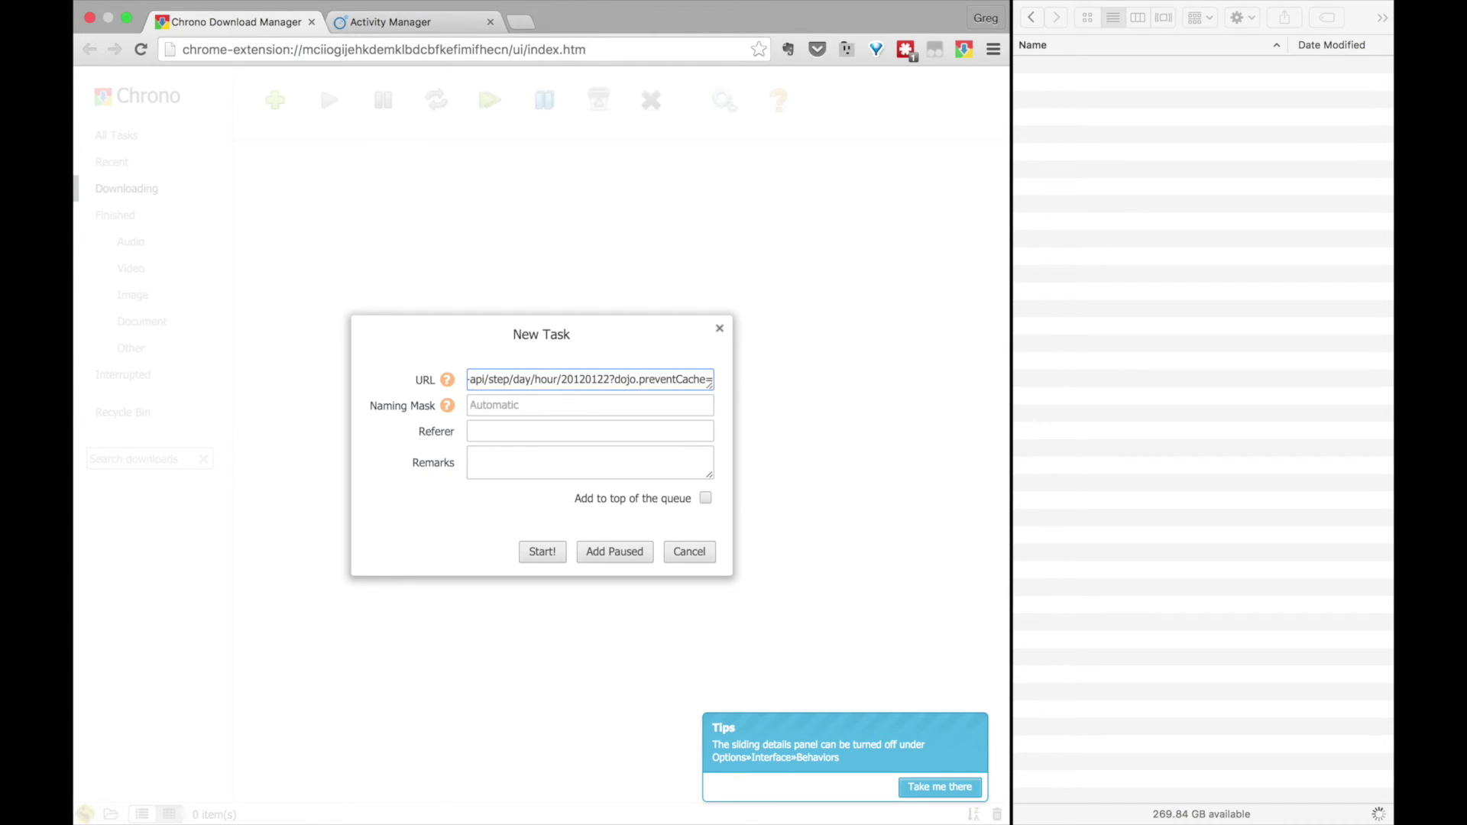
{"action": "key", "text": "shift+Right"}
{"action": "type", "text": "[30:31]"}
Run the batch download of 20120730.xml and 20120731.xml, then Quick Look 20120730.xml in Finder
{"action": "left_click", "coordinate": [541, 551]}
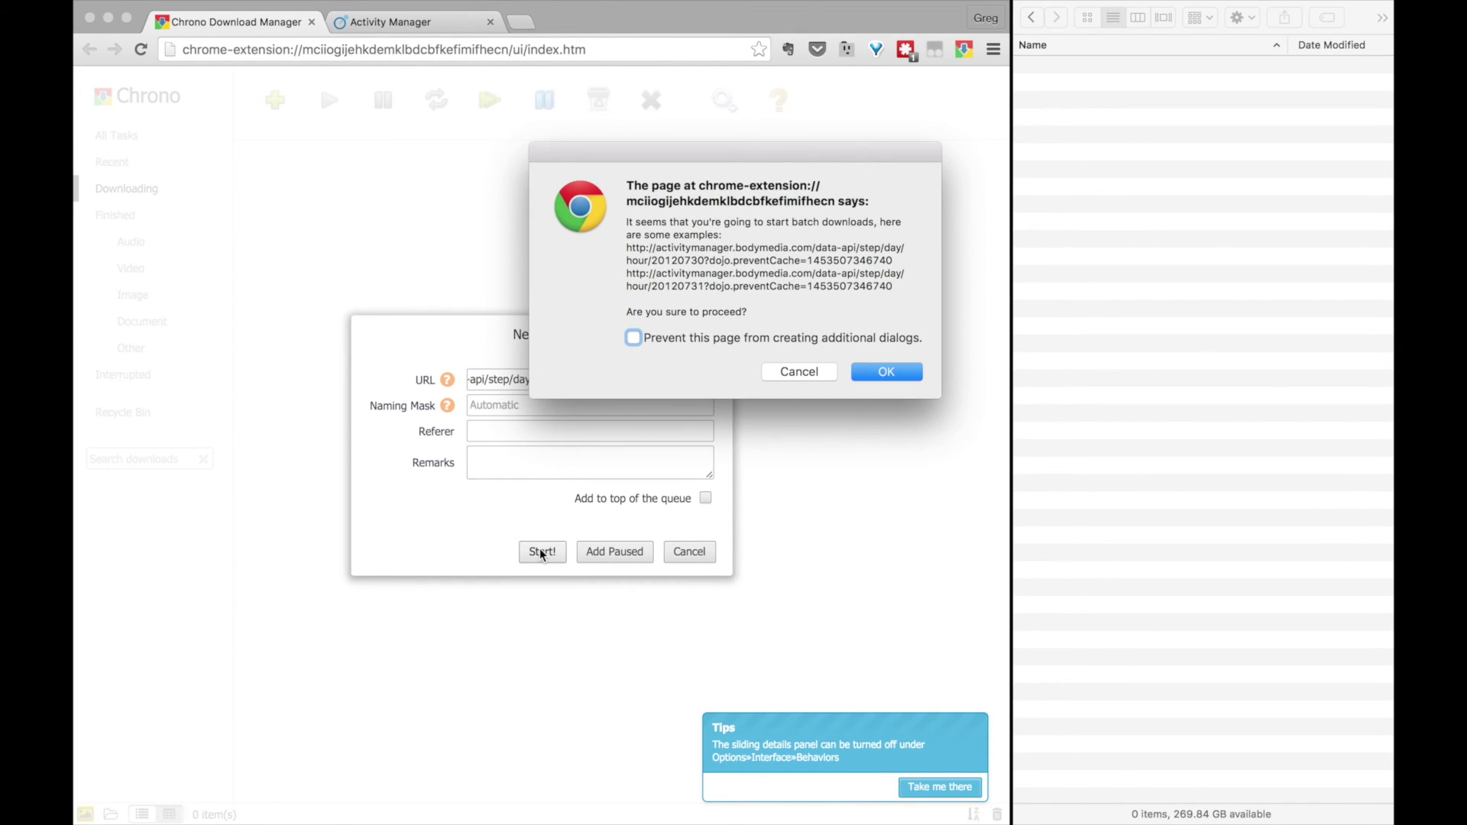
{"action": "left_click", "coordinate": [887, 372]}
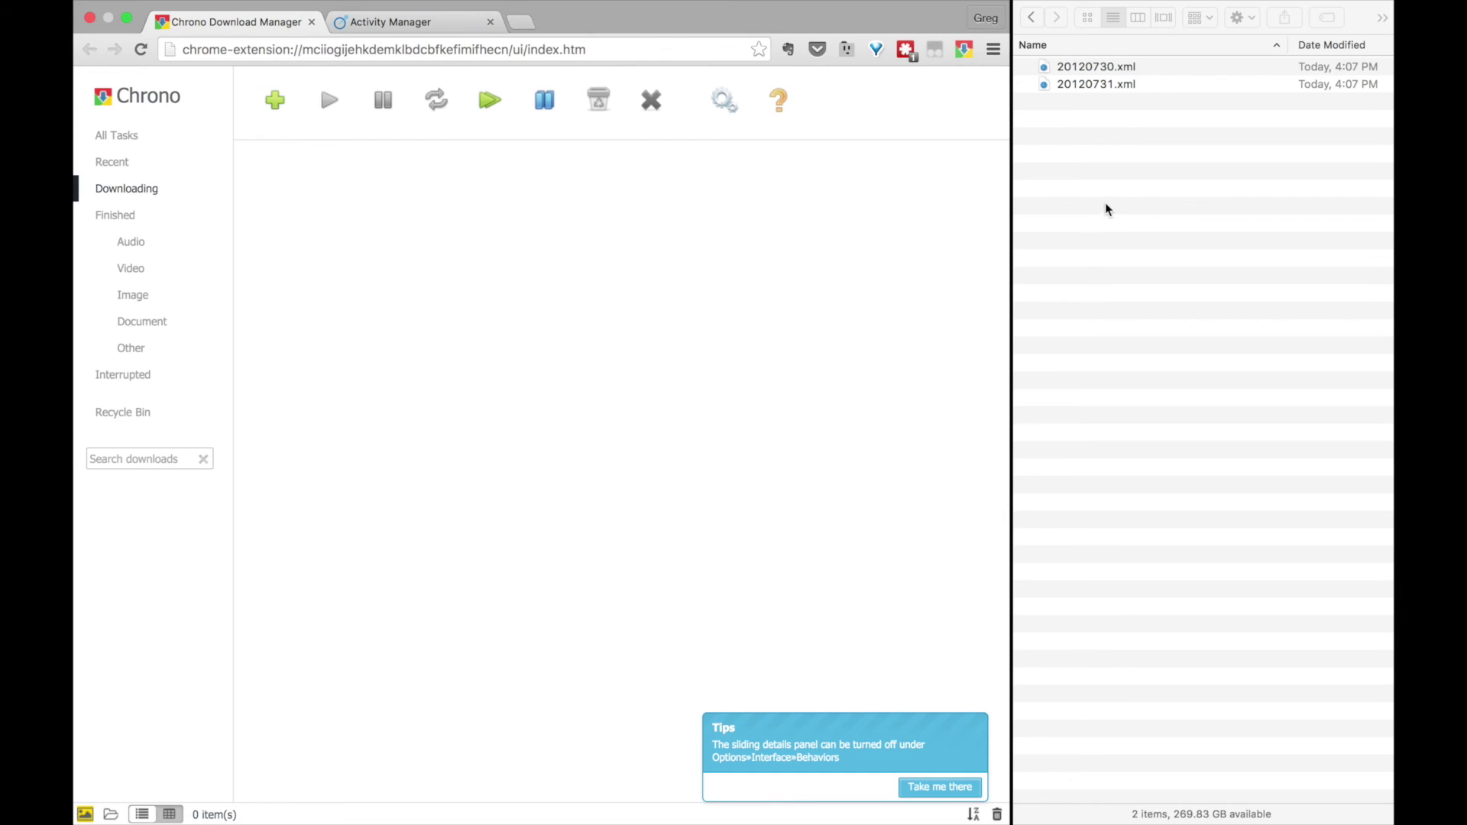
{"action": "left_click", "coordinate": [1119, 70]}
{"action": "left_click", "coordinate": [1108, 70]}
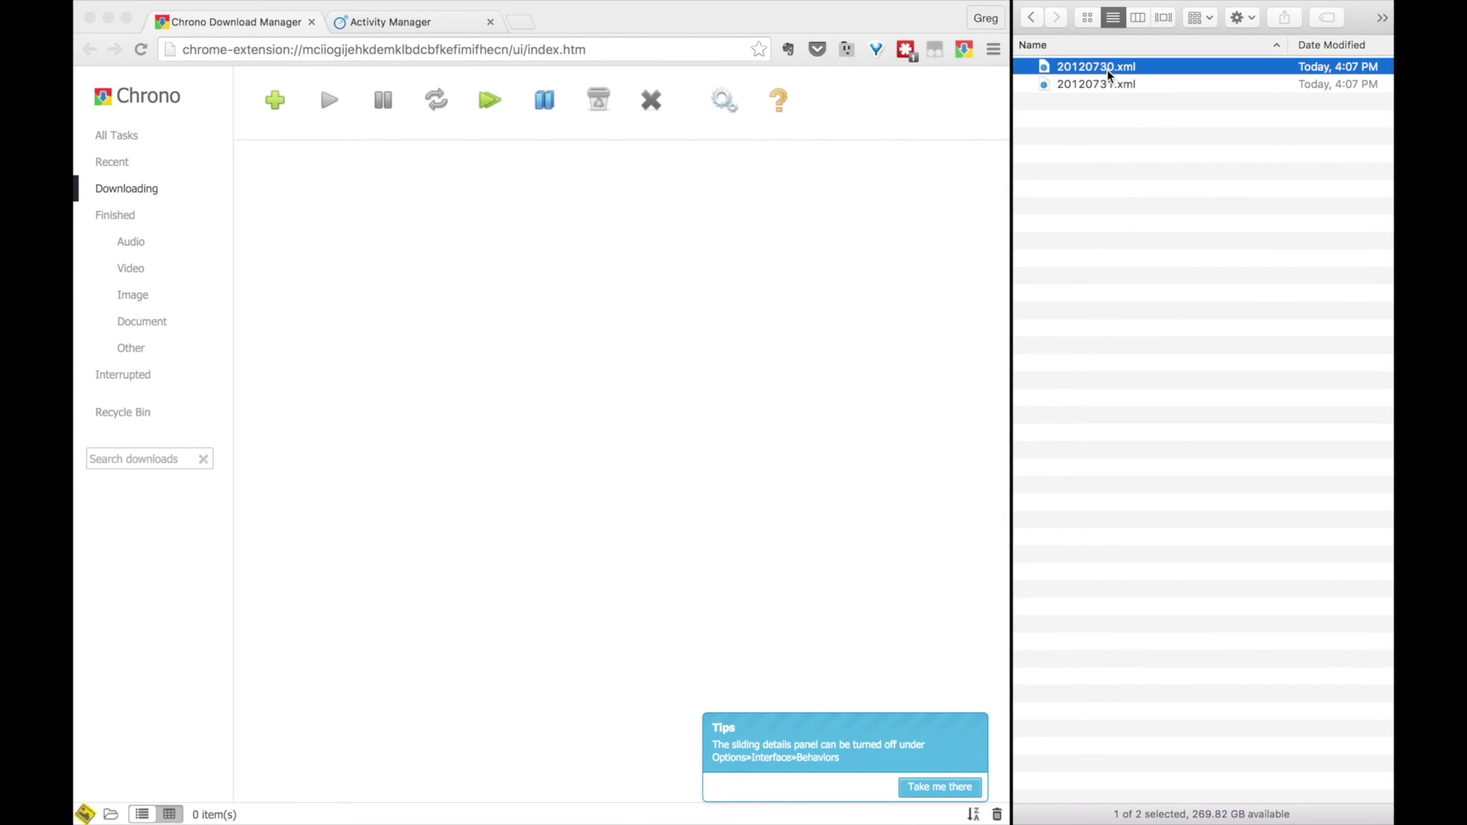
{"action": "key", "text": "space"}
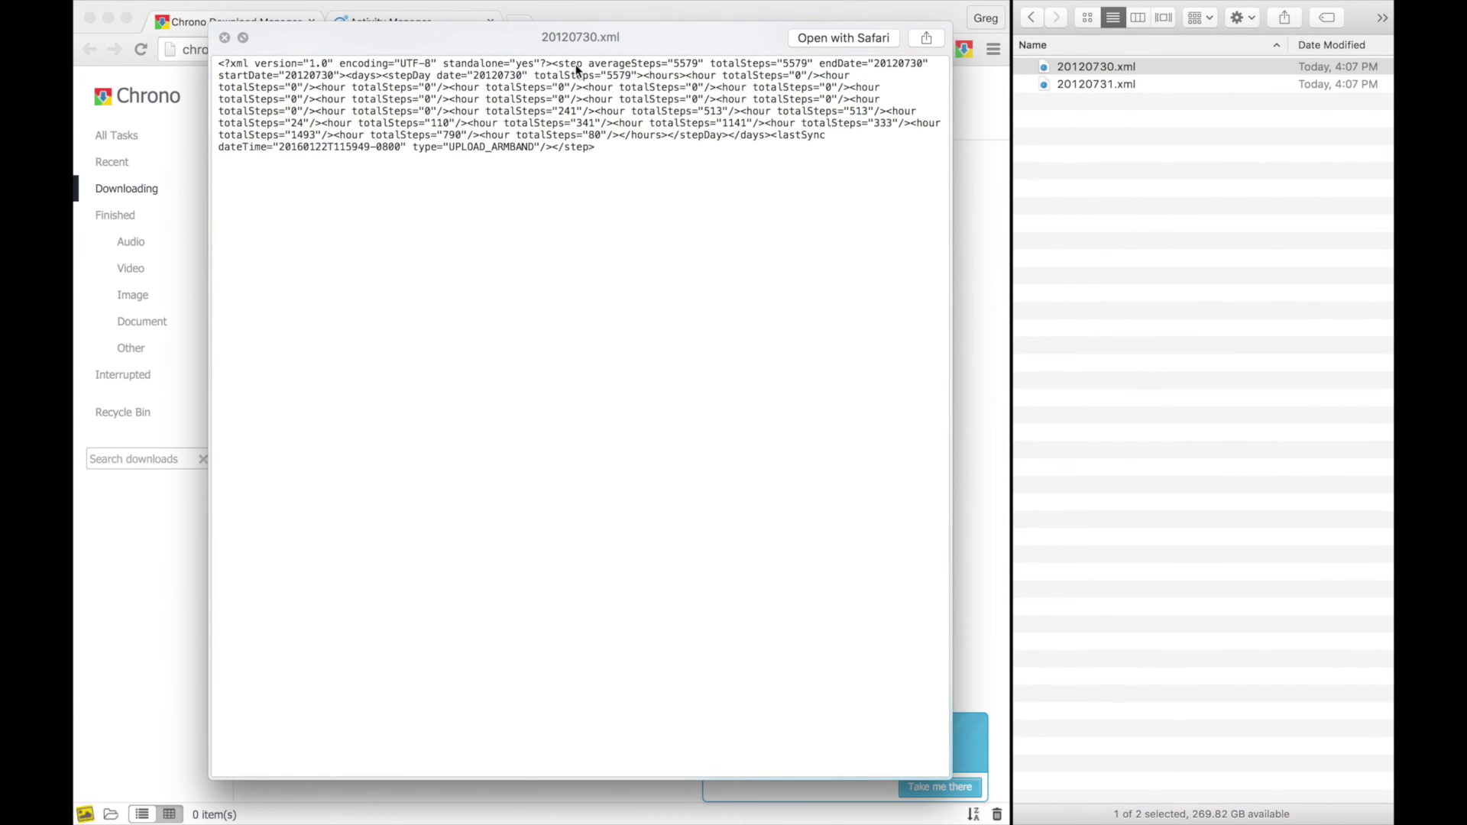
{"action": "key", "text": "space"}
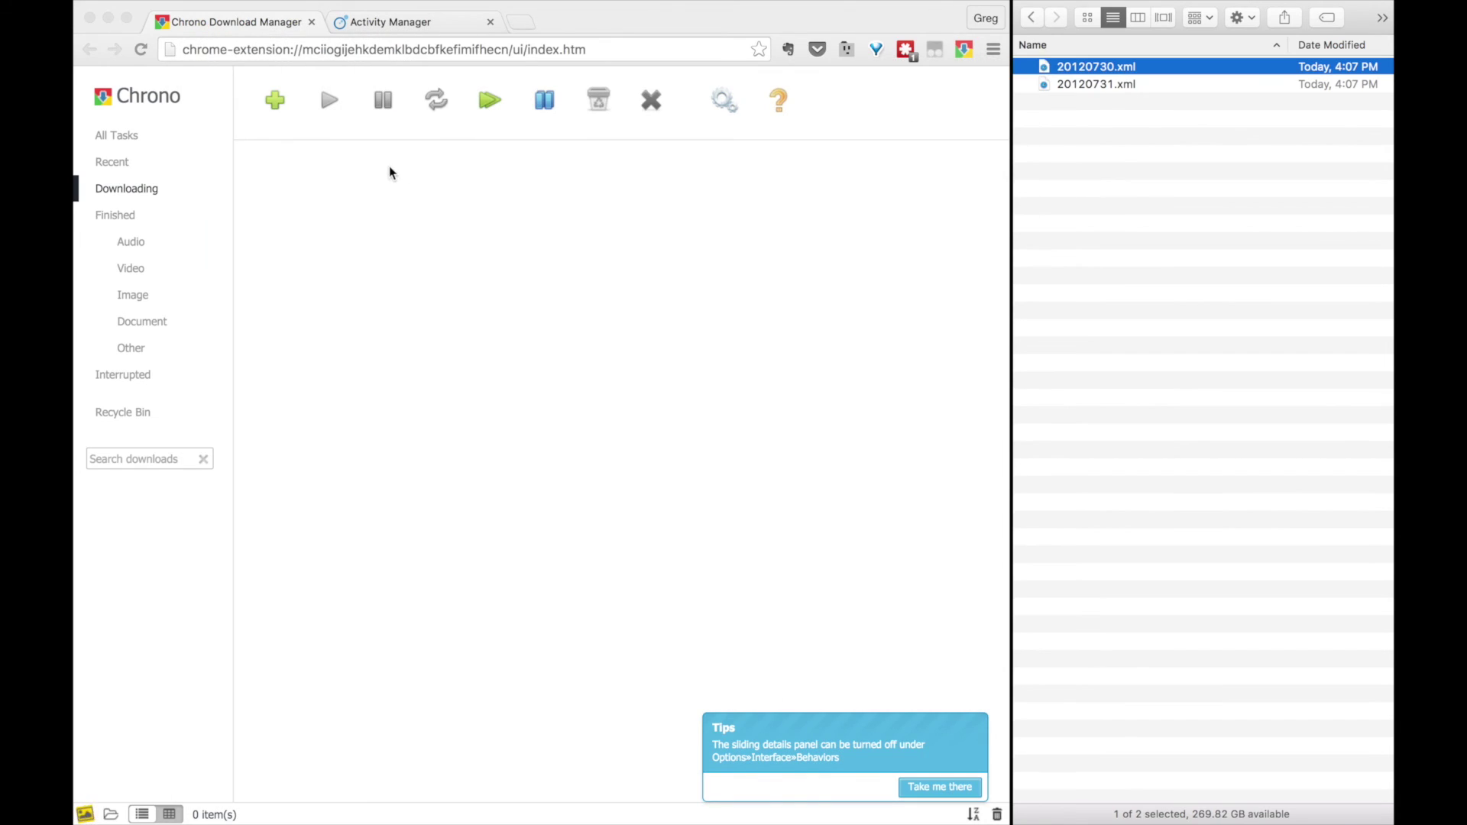
{"action": "left_click", "coordinate": [266, 112]}
In a new task, rewrite the steps URL date as 201[3:5][01:12][01:31]
{"action": "left_click", "coordinate": [275, 100]}
{"action": "left_click_drag", "start_coordinate": [530, 380], "coordinate": [740, 383]}
{"action": "left_click", "coordinate": [682, 374]}
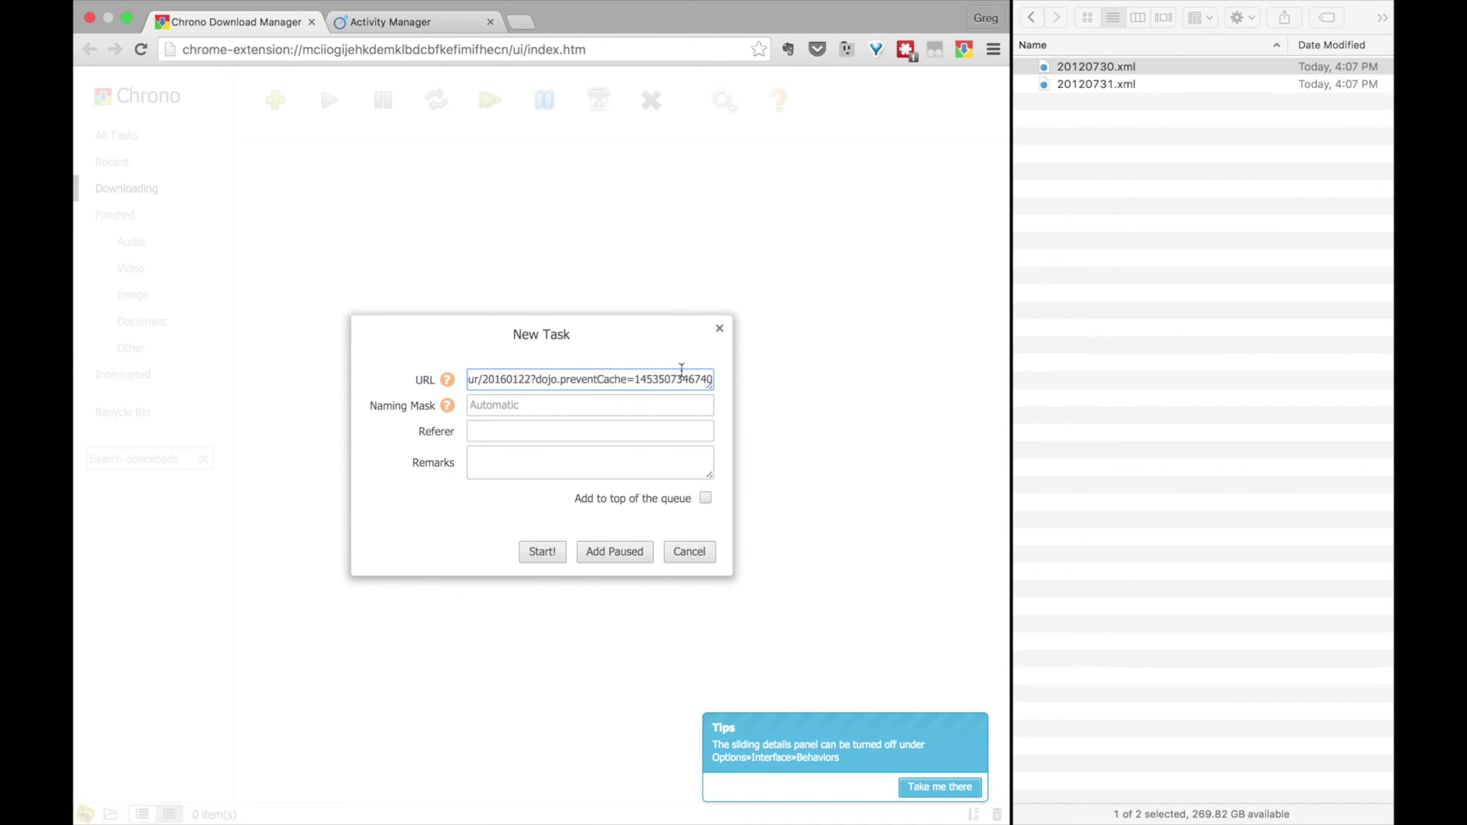
{"action": "left_click", "coordinate": [503, 379]}
{"action": "key", "text": "BackSpace"}
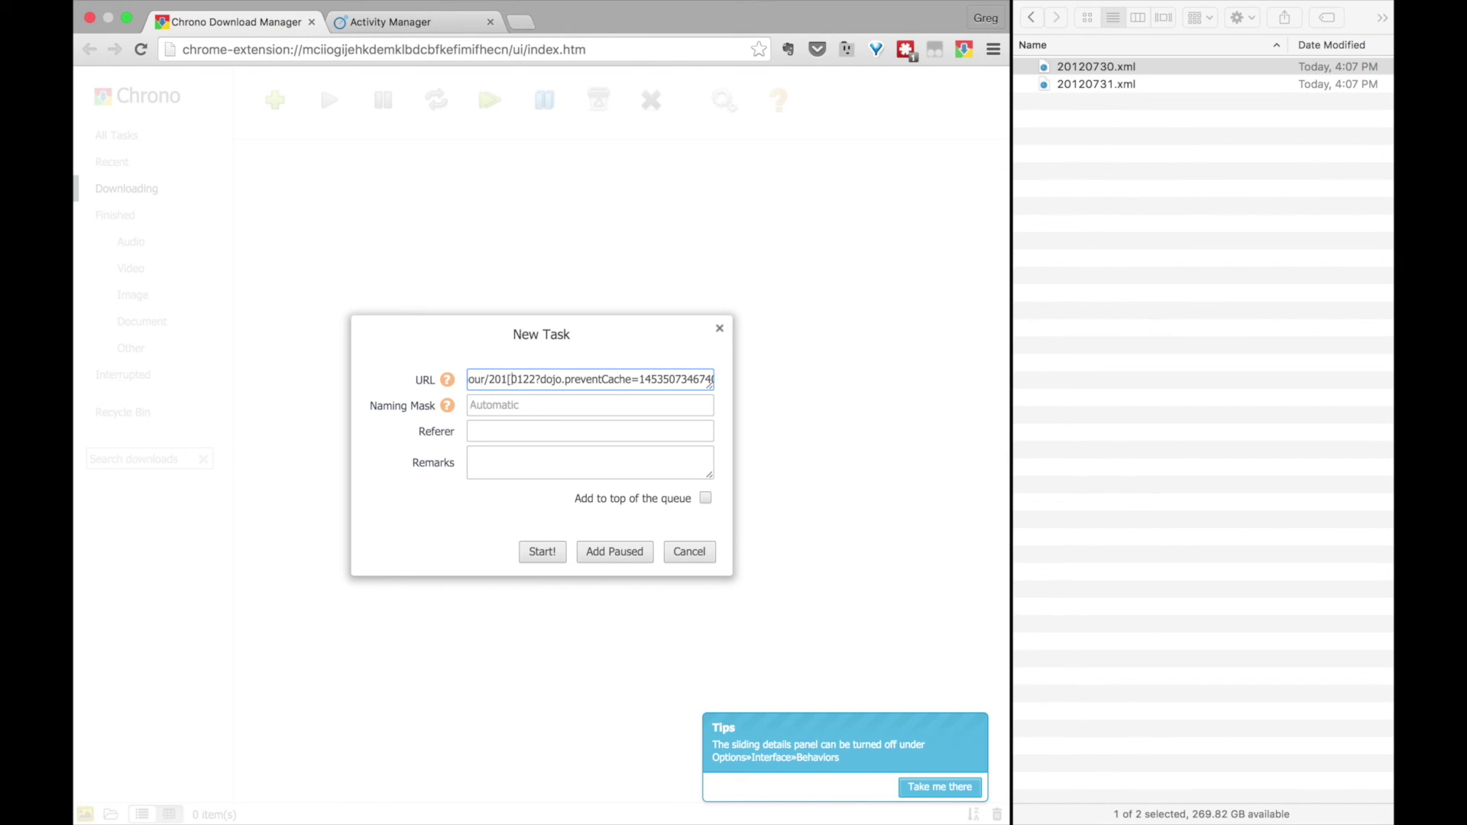
{"action": "type", "text": "3"}
{"action": "type", "text": ":5]"}
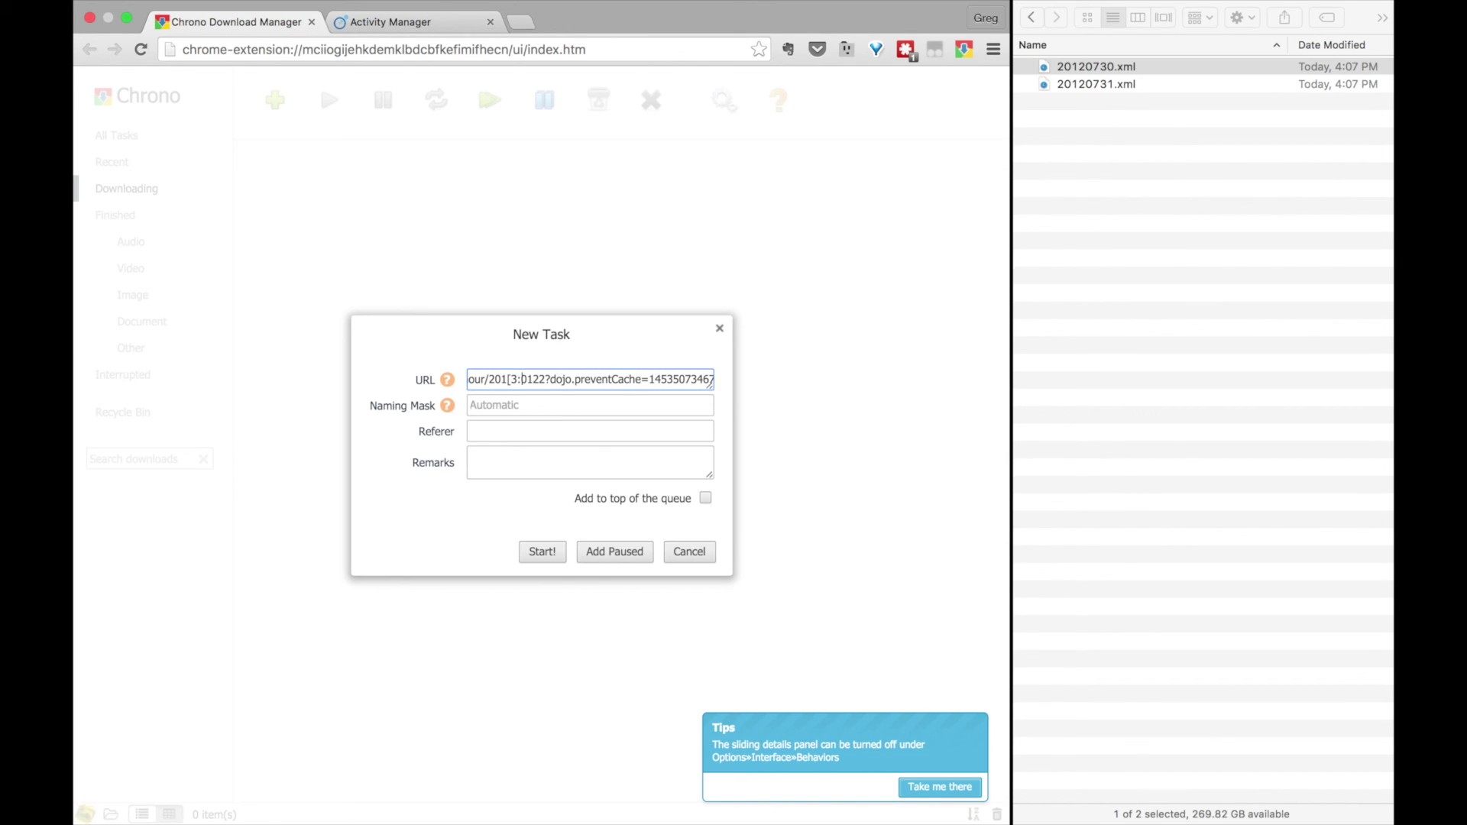
{"action": "type", "text": "[01"}
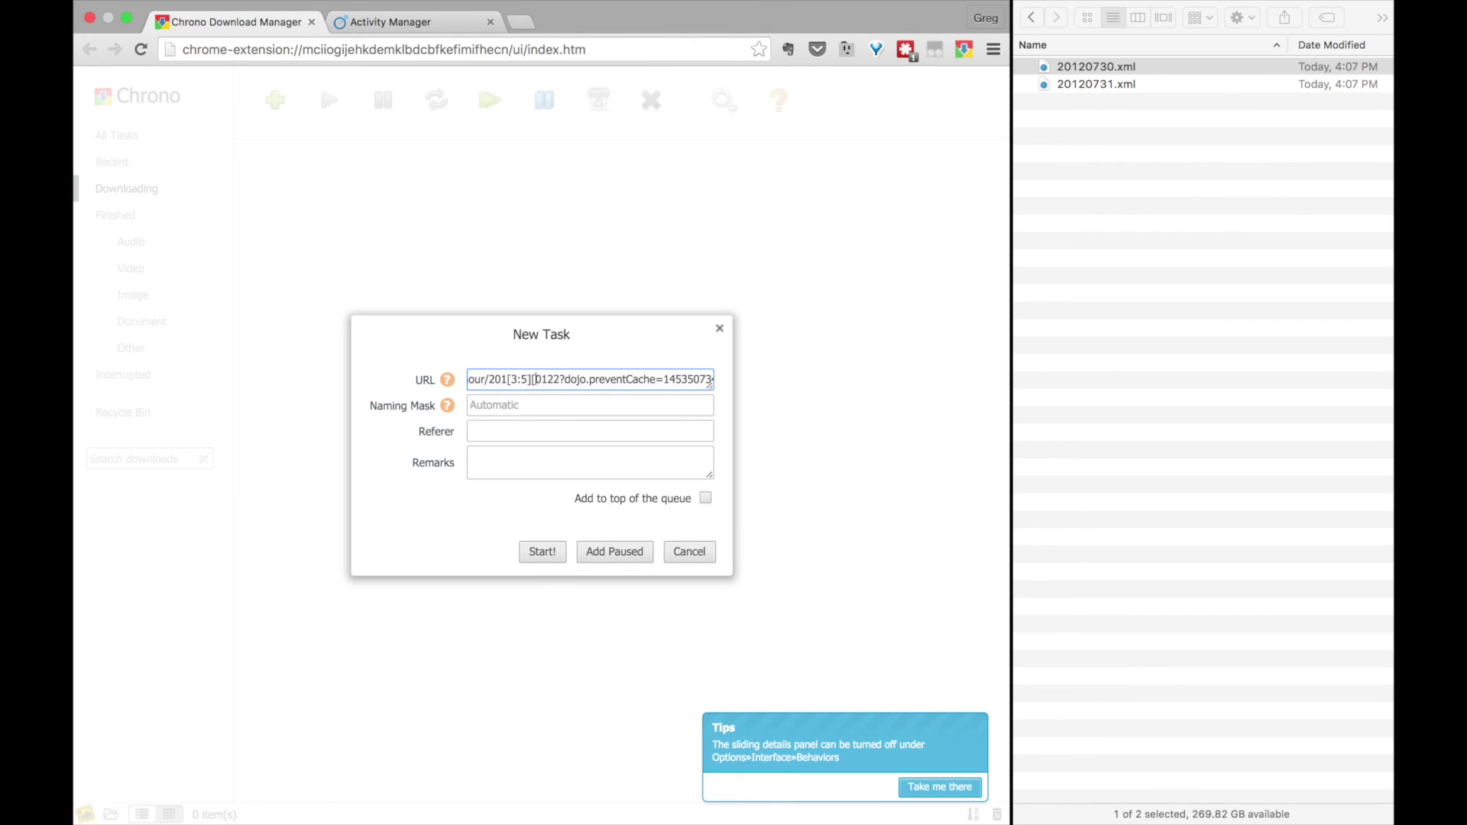
{"action": "type", "text": ":12]"}
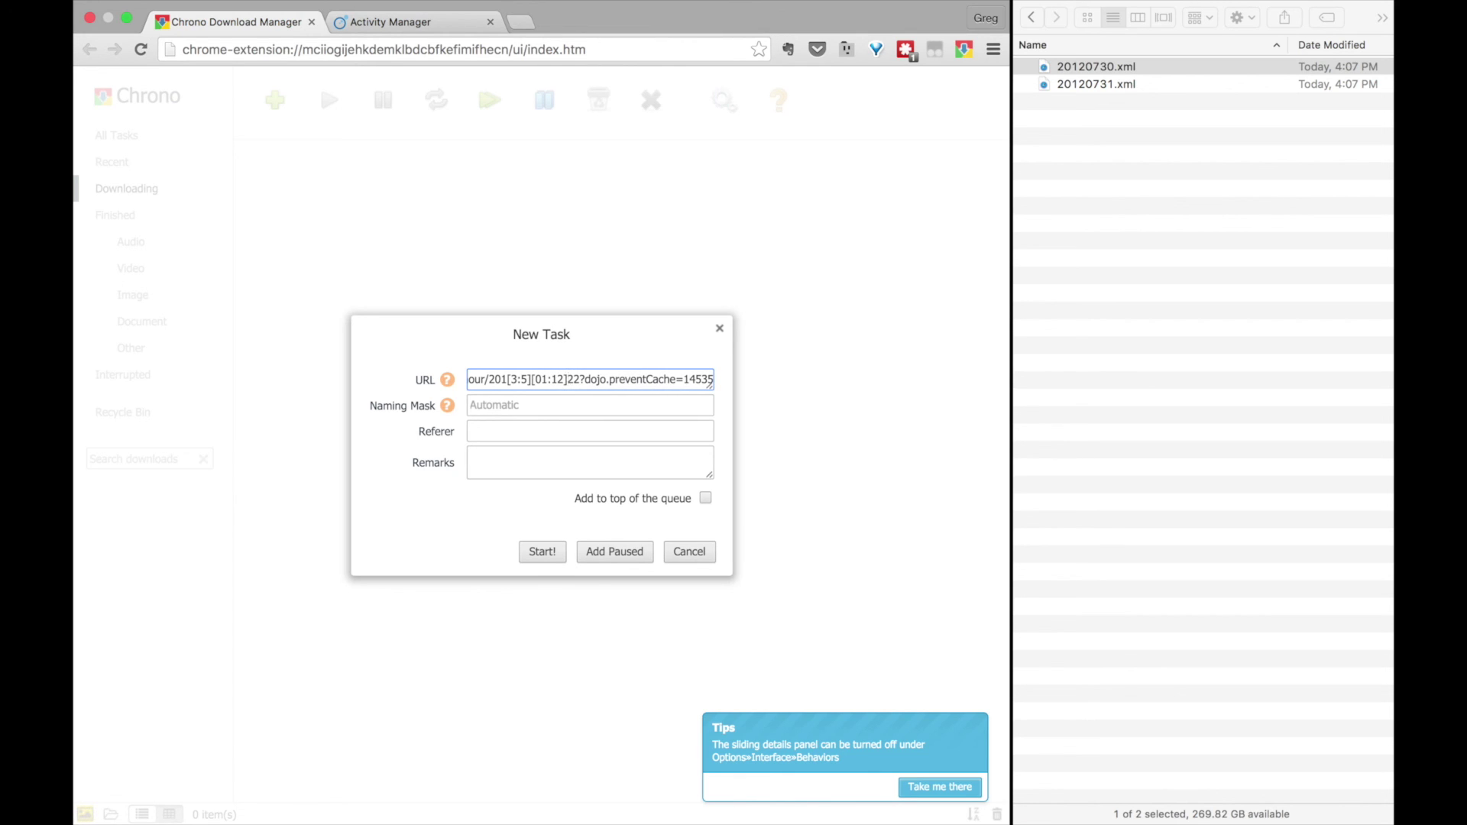
{"action": "key", "text": "Delete"}
{"action": "key", "text": "Delete"}
{"action": "type", "text": "["}
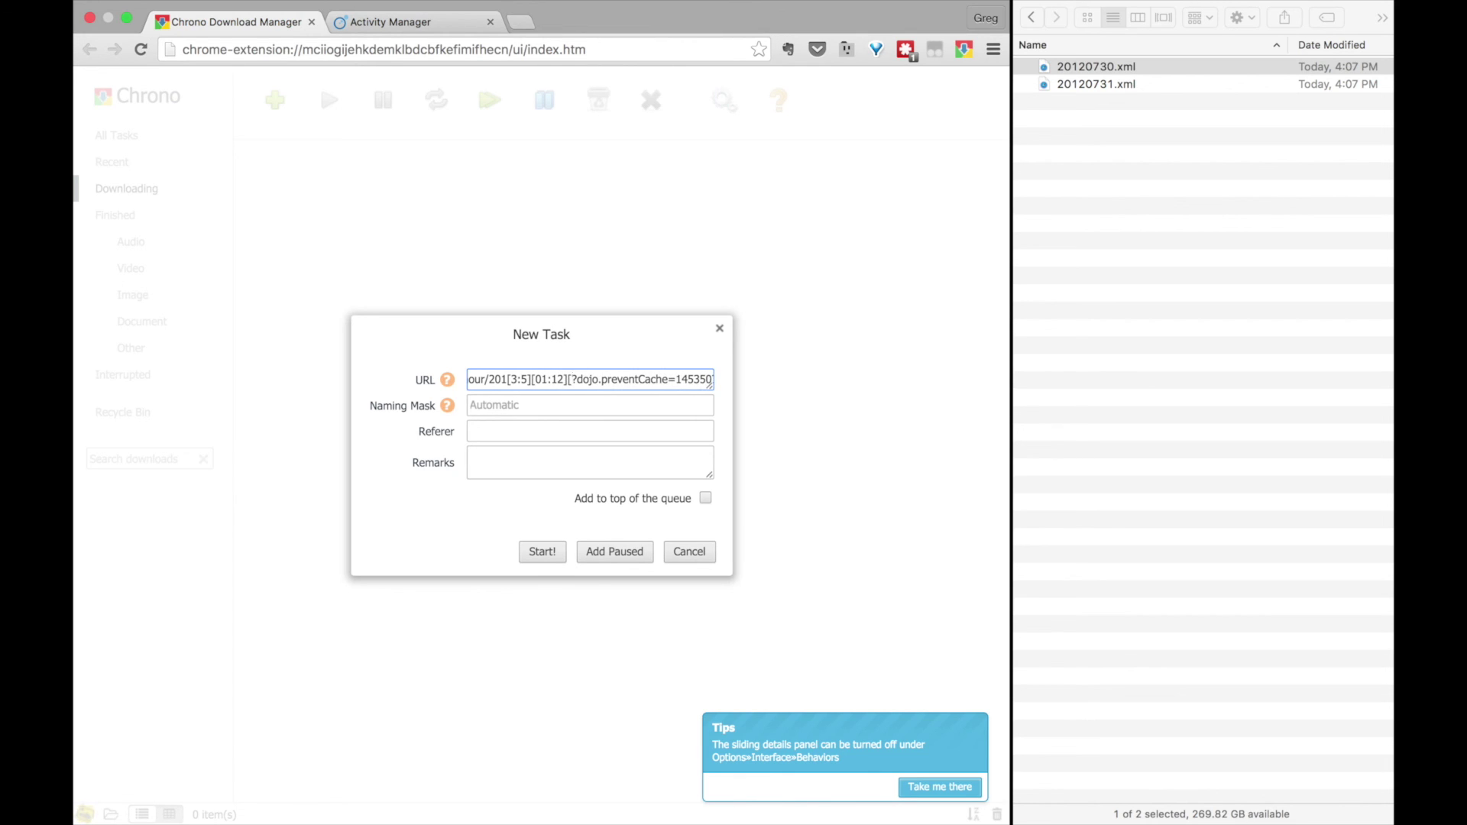
{"action": "type", "text": "01:31]"}
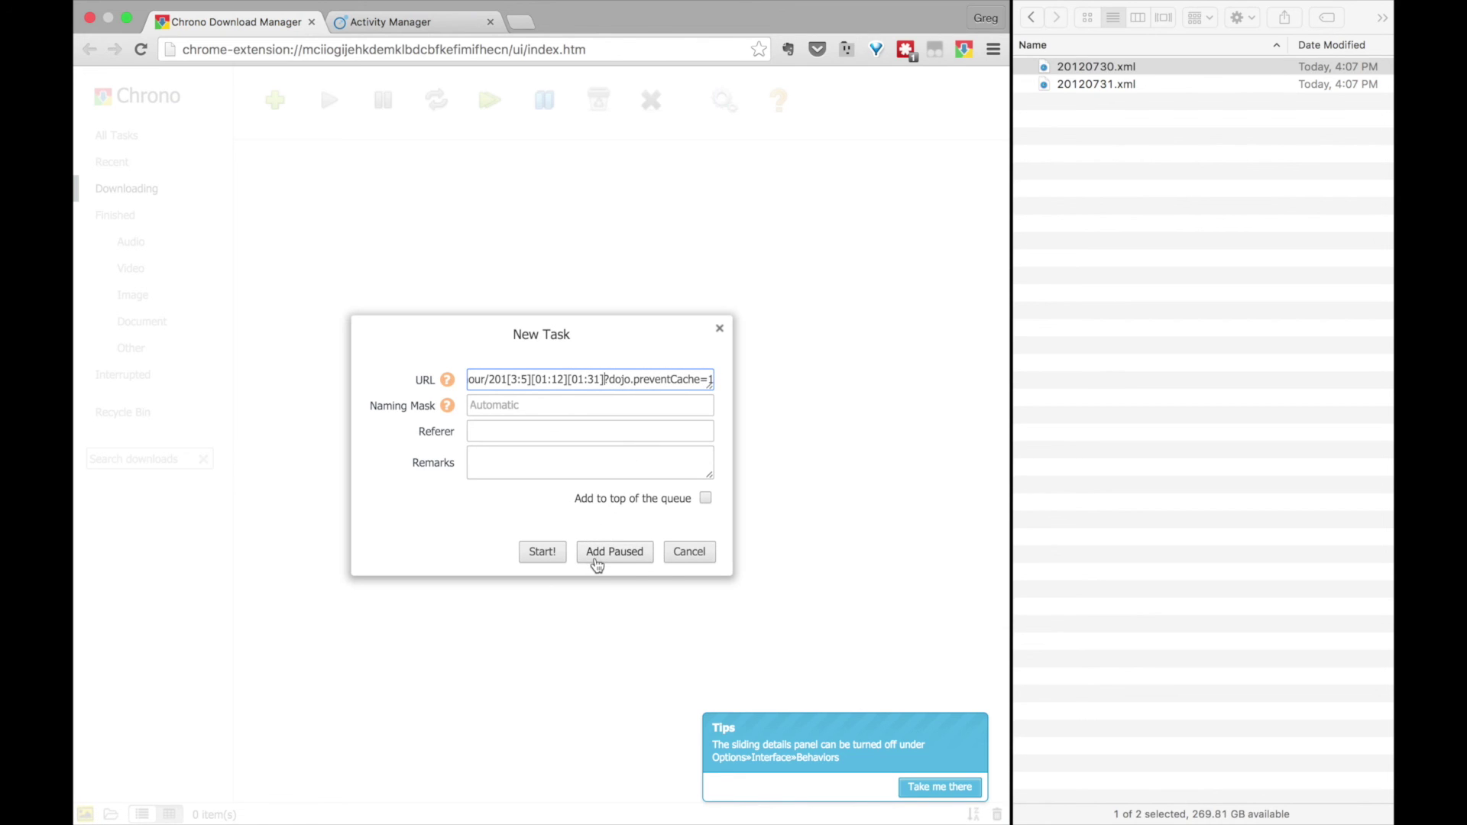